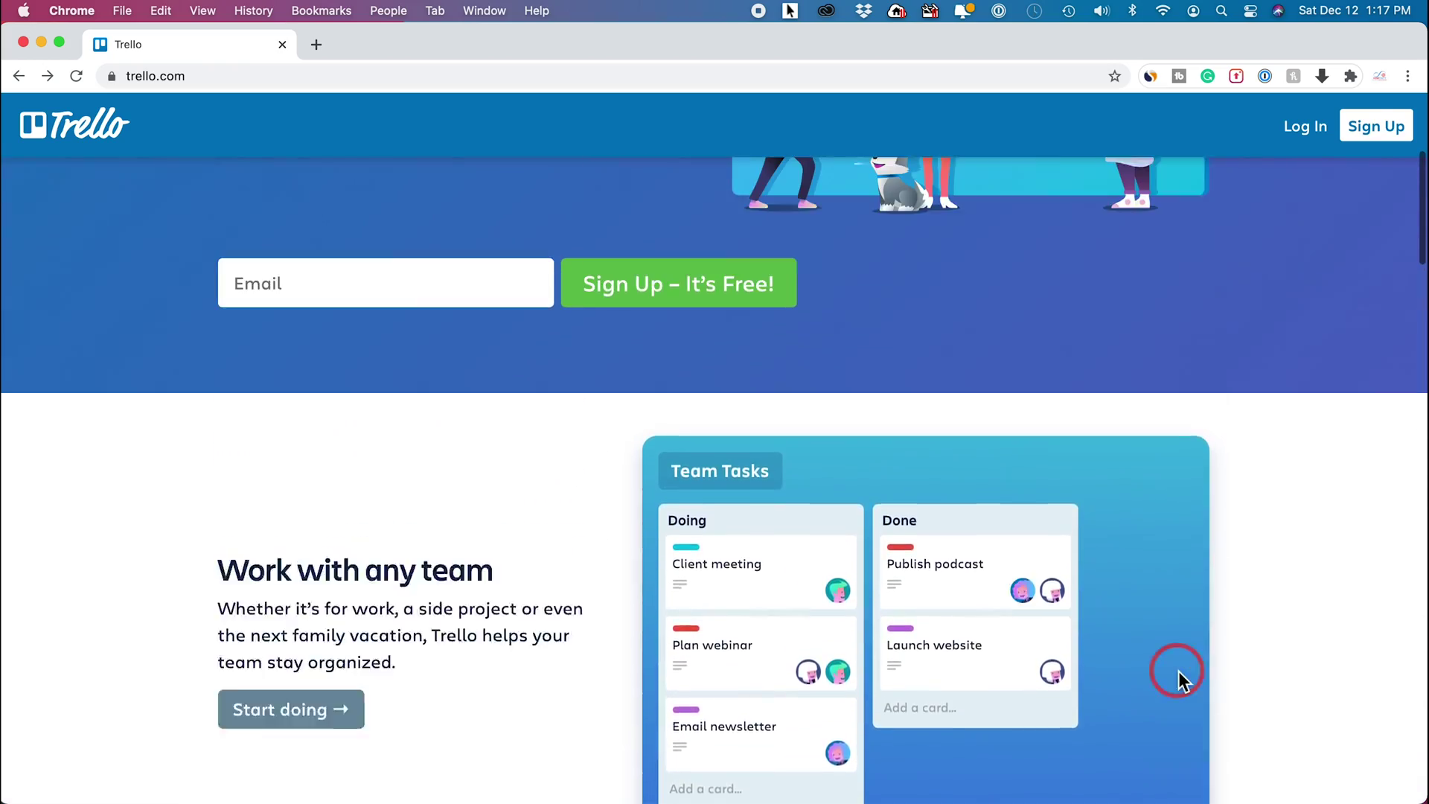
pyautogui.scroll(4, 1178, 670)
pyautogui.scroll(1, 1176, 671)
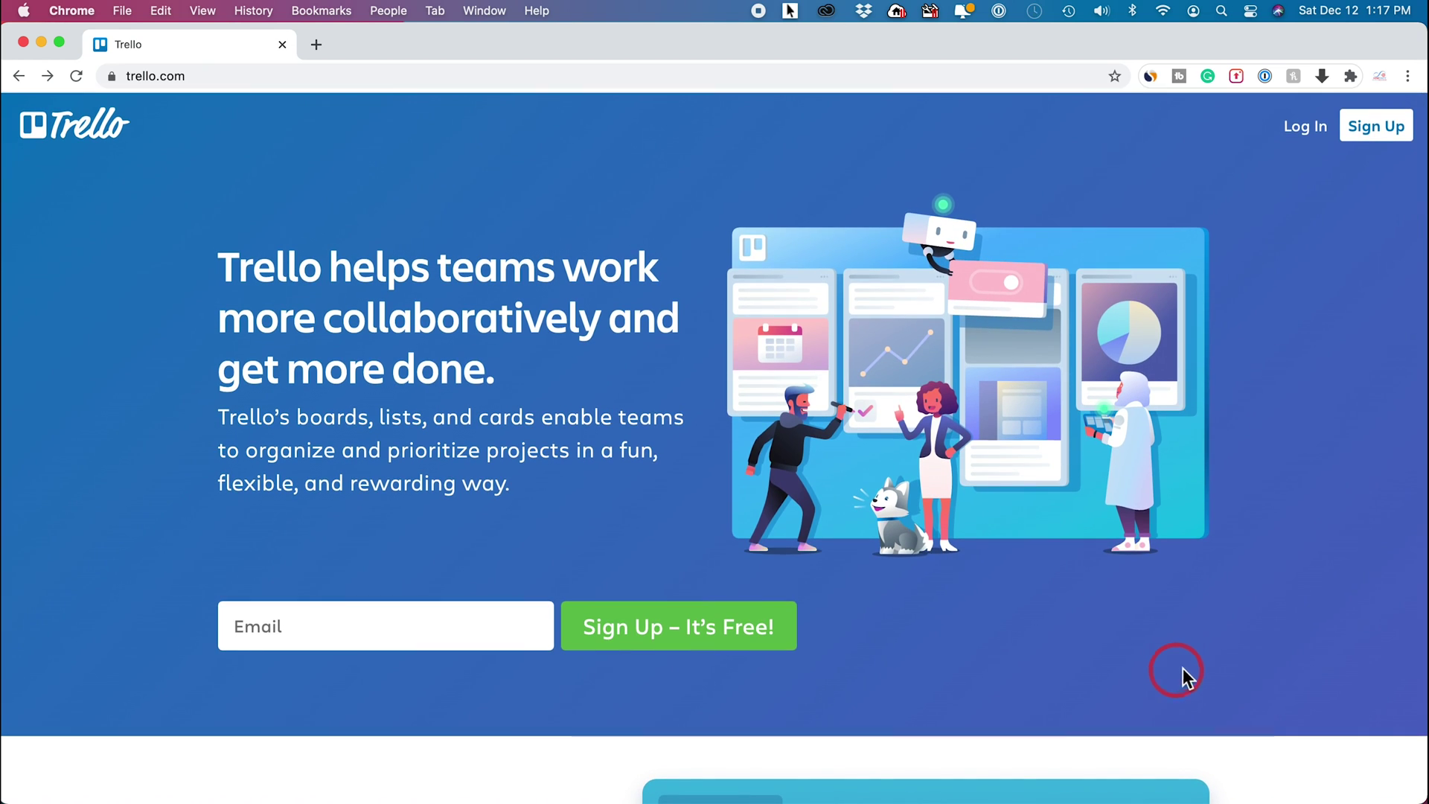
# - Start a Trello sign-up and fill in the email saved in 1Password
pyautogui.click(1372, 130)
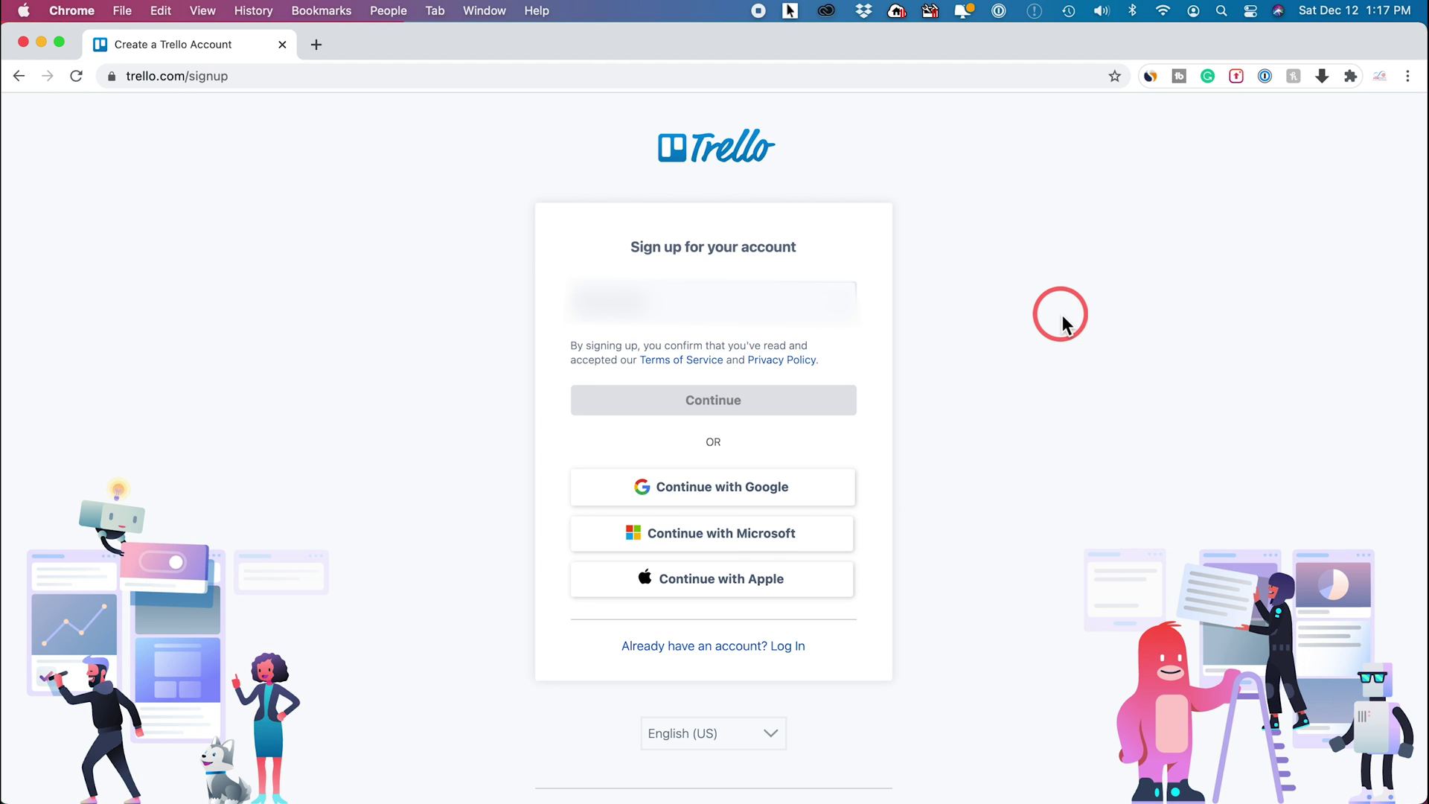
pyautogui.click(635, 306)
pyautogui.press('super+v')
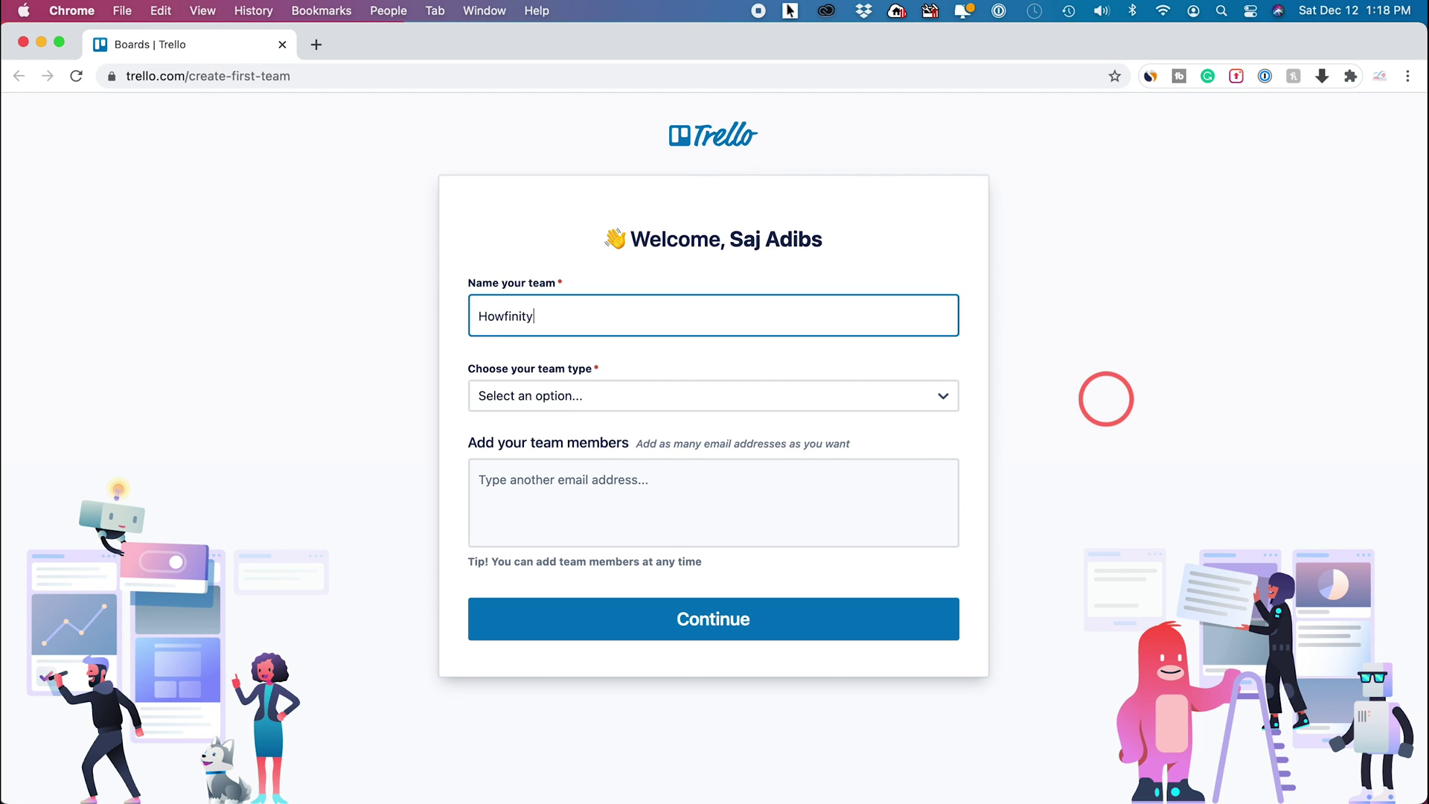
# - Create the Howfinity team as an Education team, declining the Business Class trial
pyautogui.press('Tab')
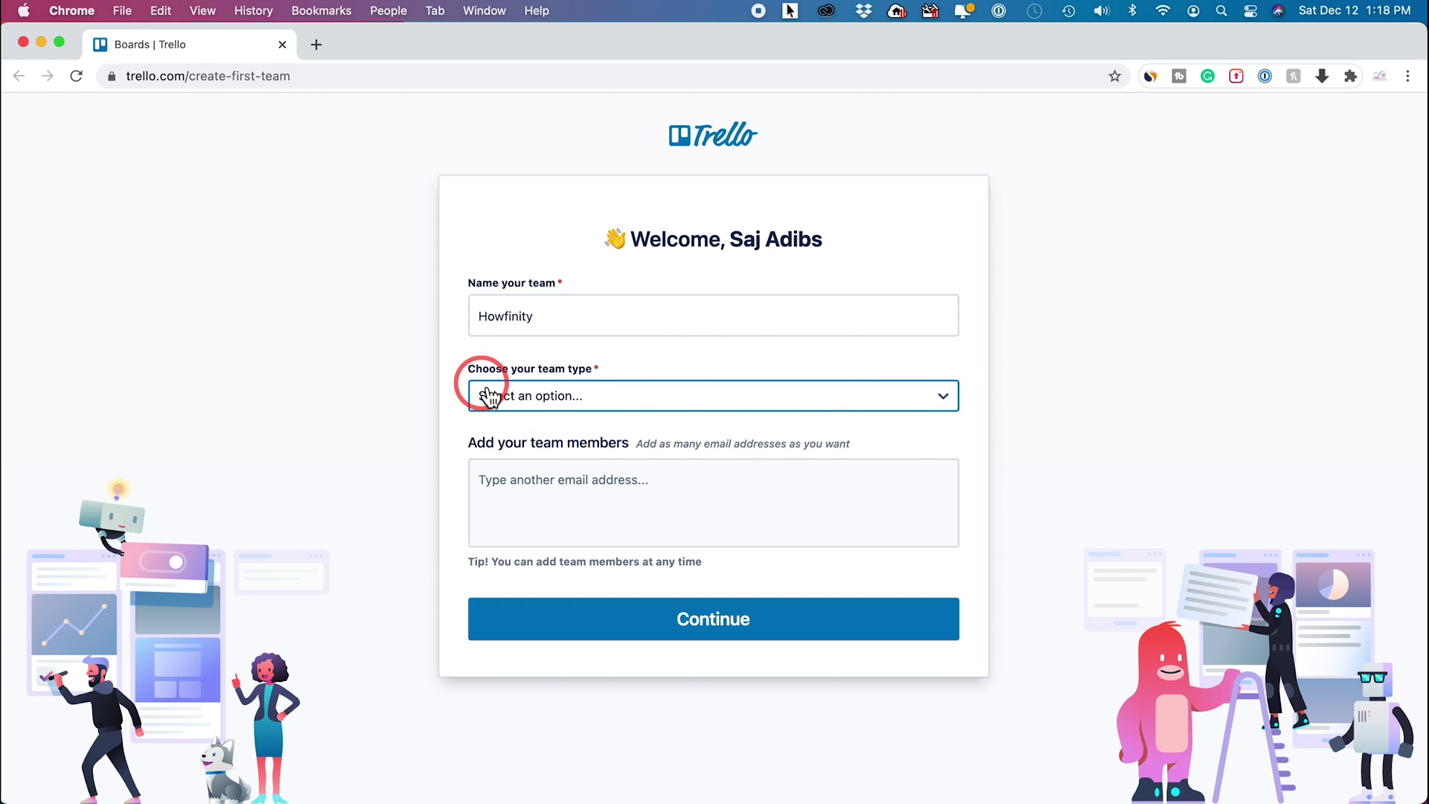
pyautogui.click(556, 401)
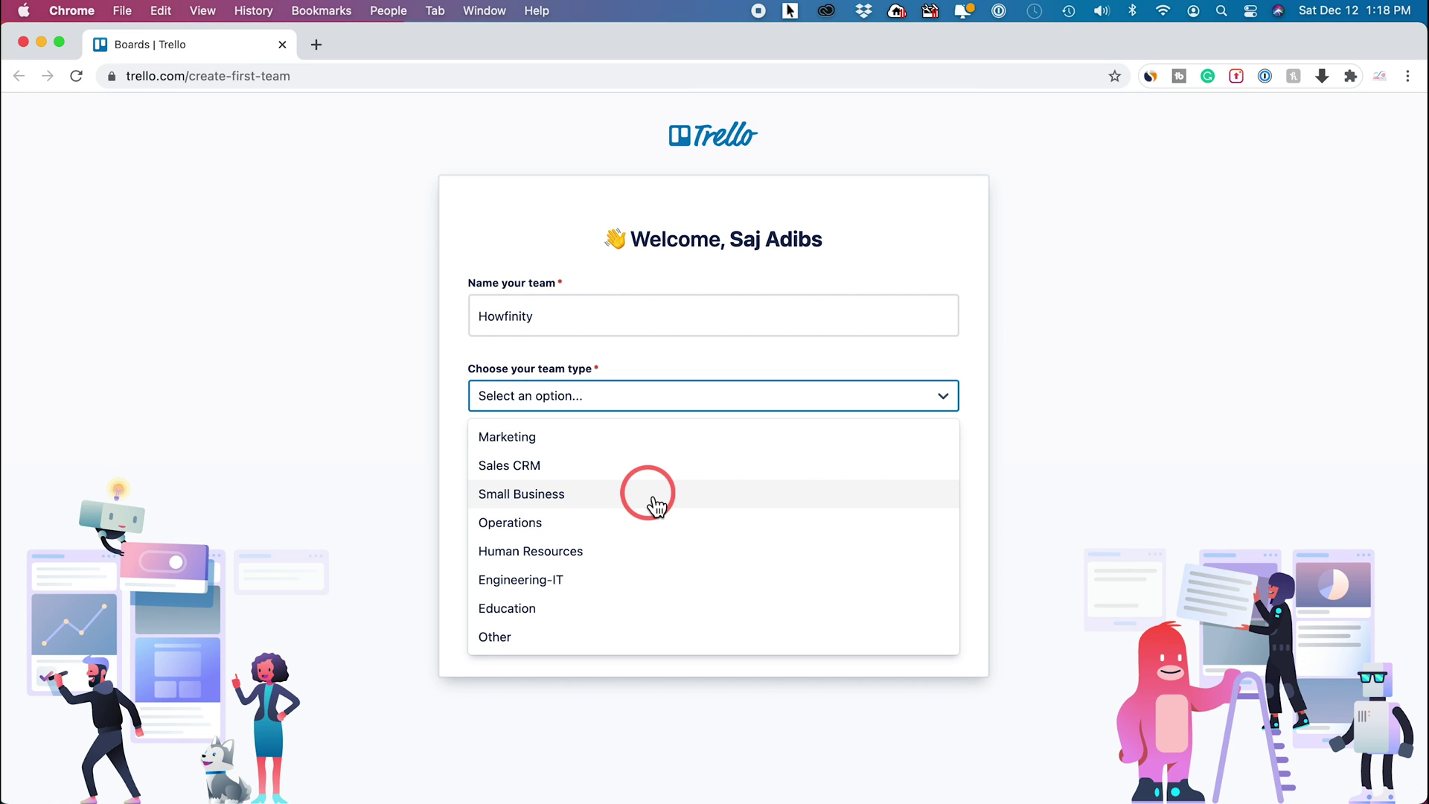
pyautogui.click(714, 608)
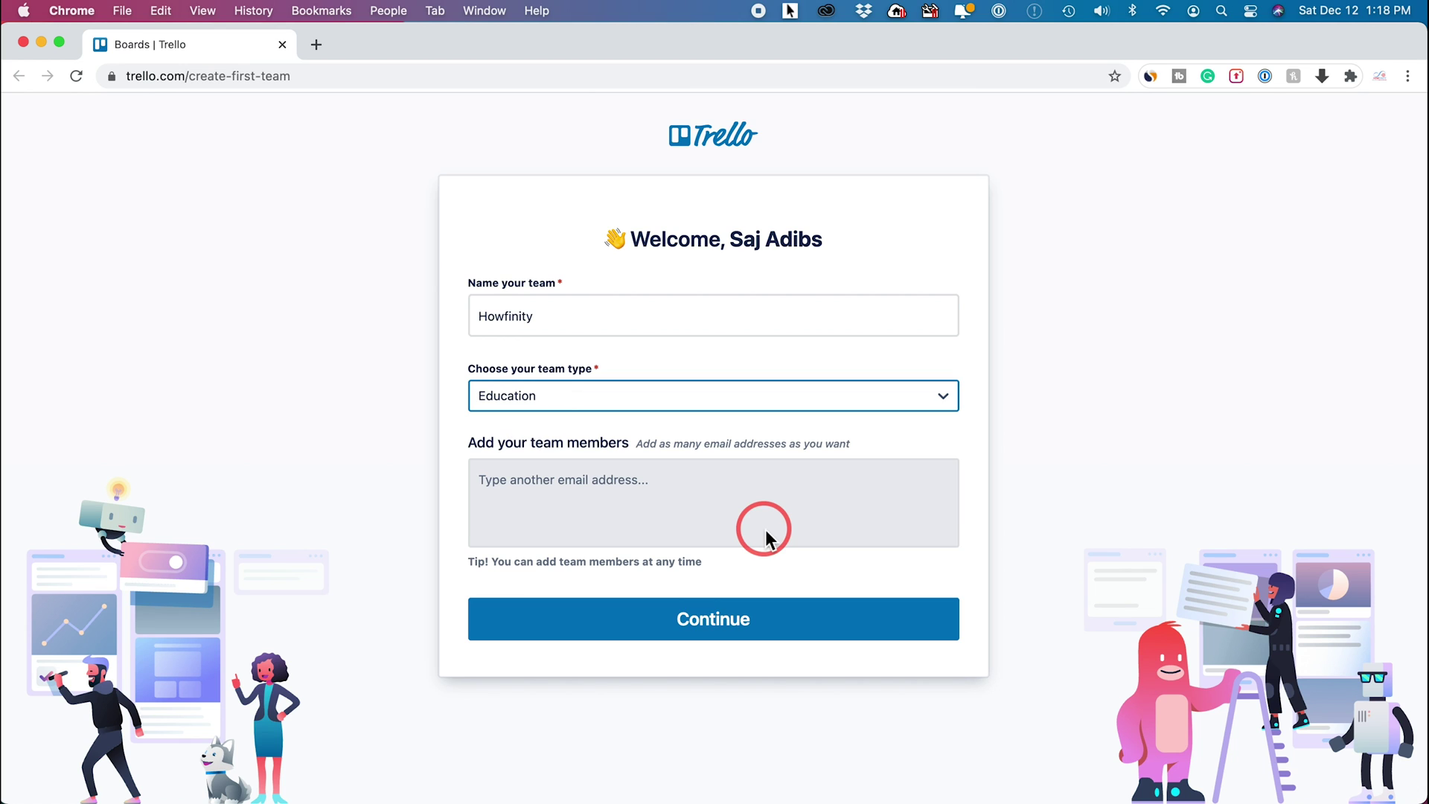
pyautogui.click(704, 642)
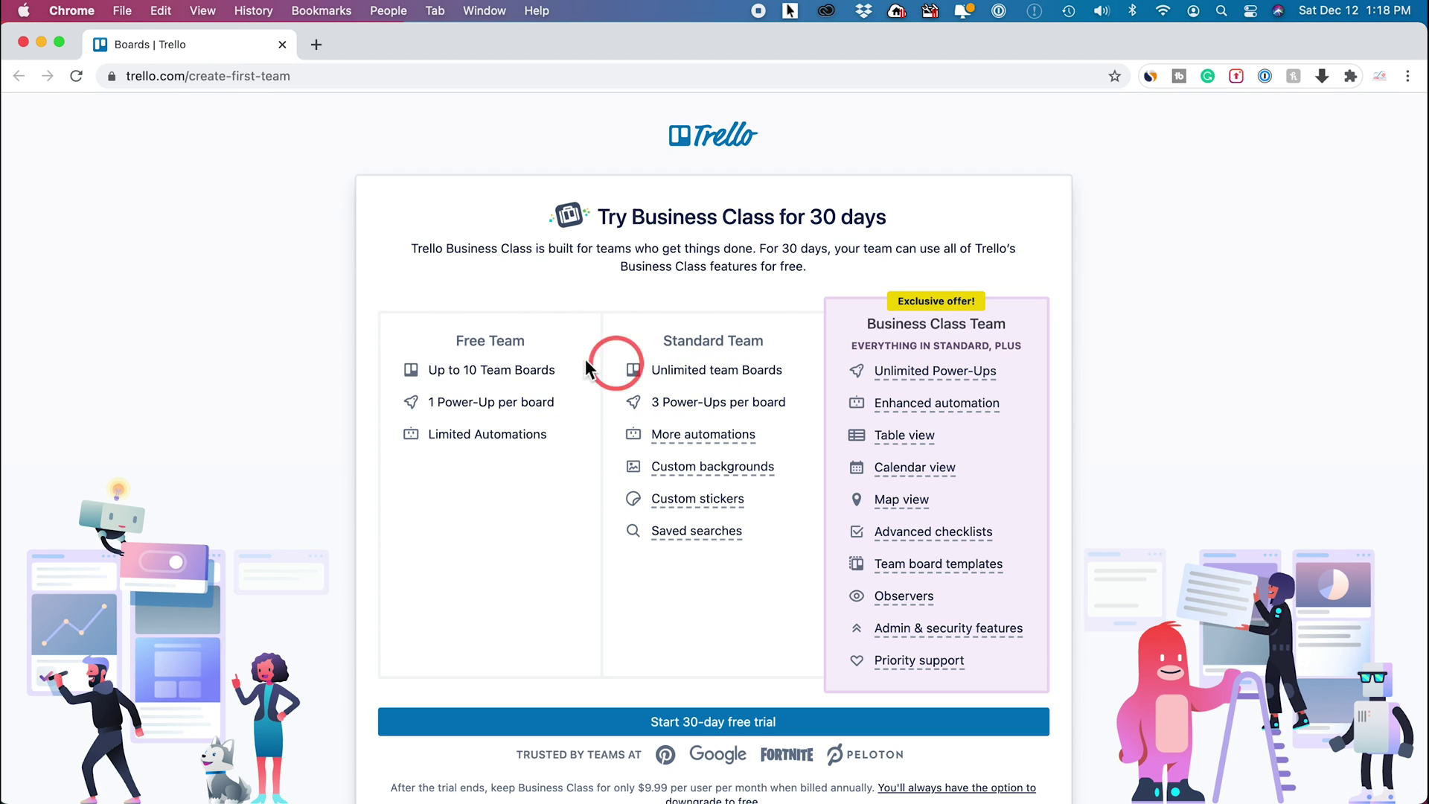
pyautogui.scroll(-3, 574, 447)
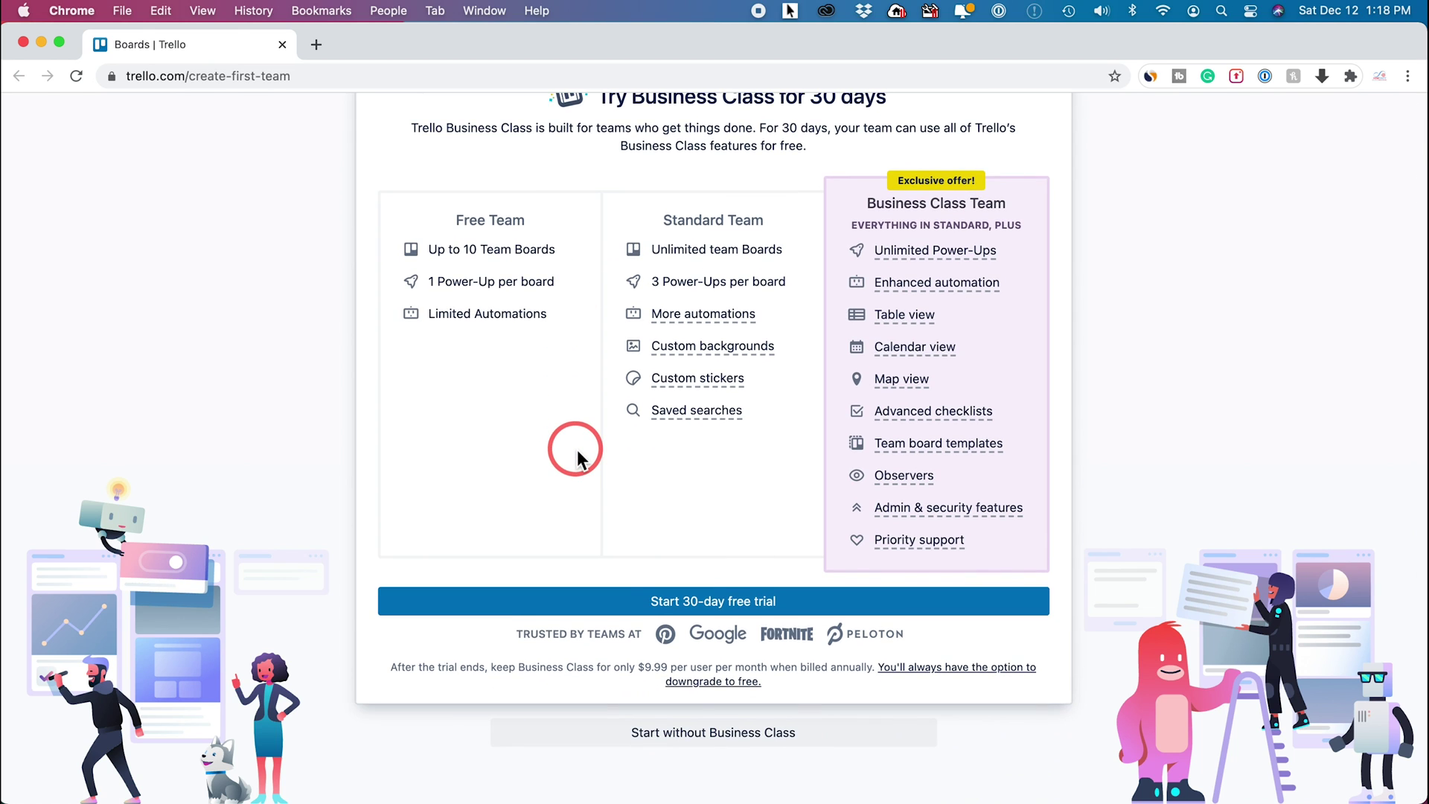
pyautogui.click(732, 737)
pyautogui.click(712, 492)
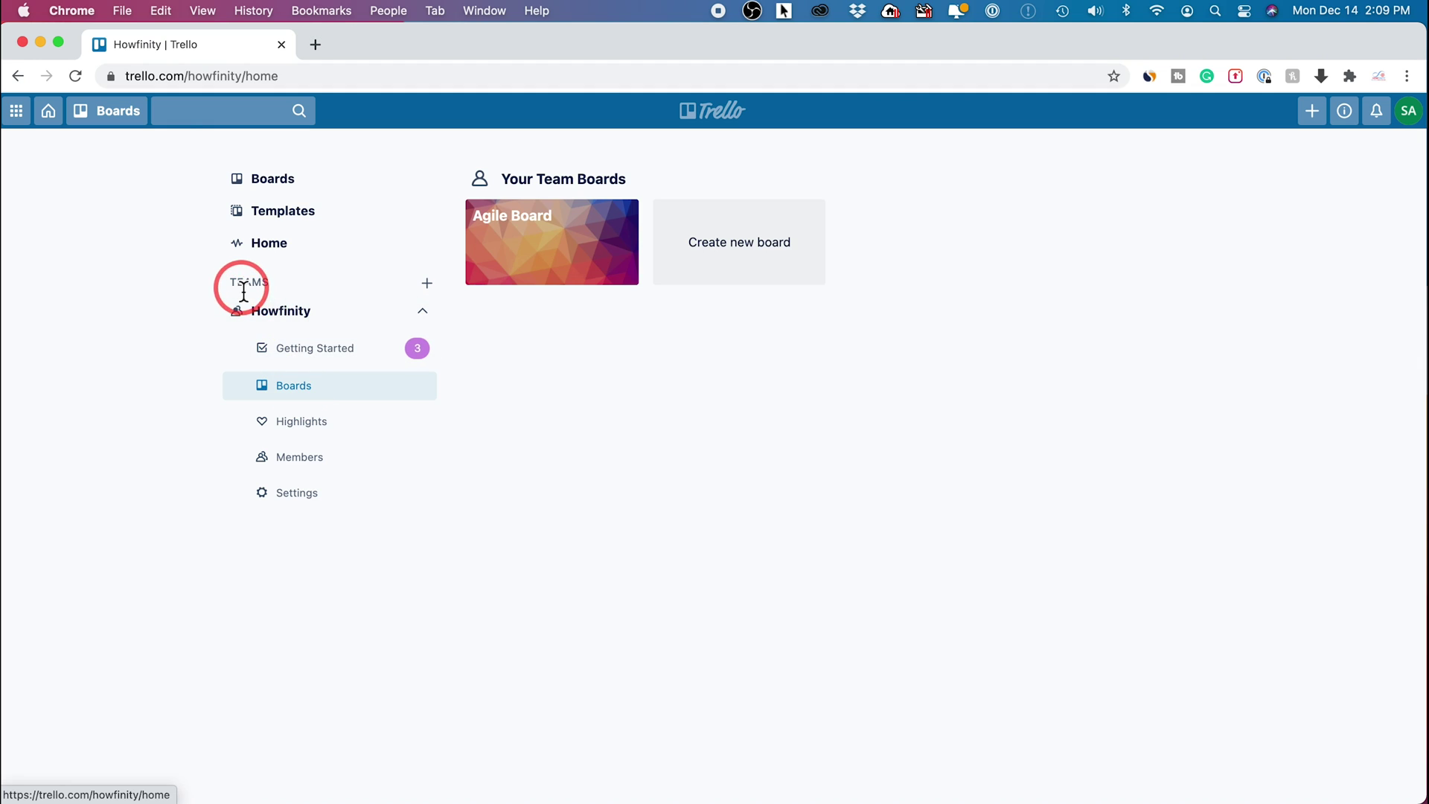
# - Dismiss the Let's Build a Team form opened from the Teams + button
pyautogui.click(429, 288)
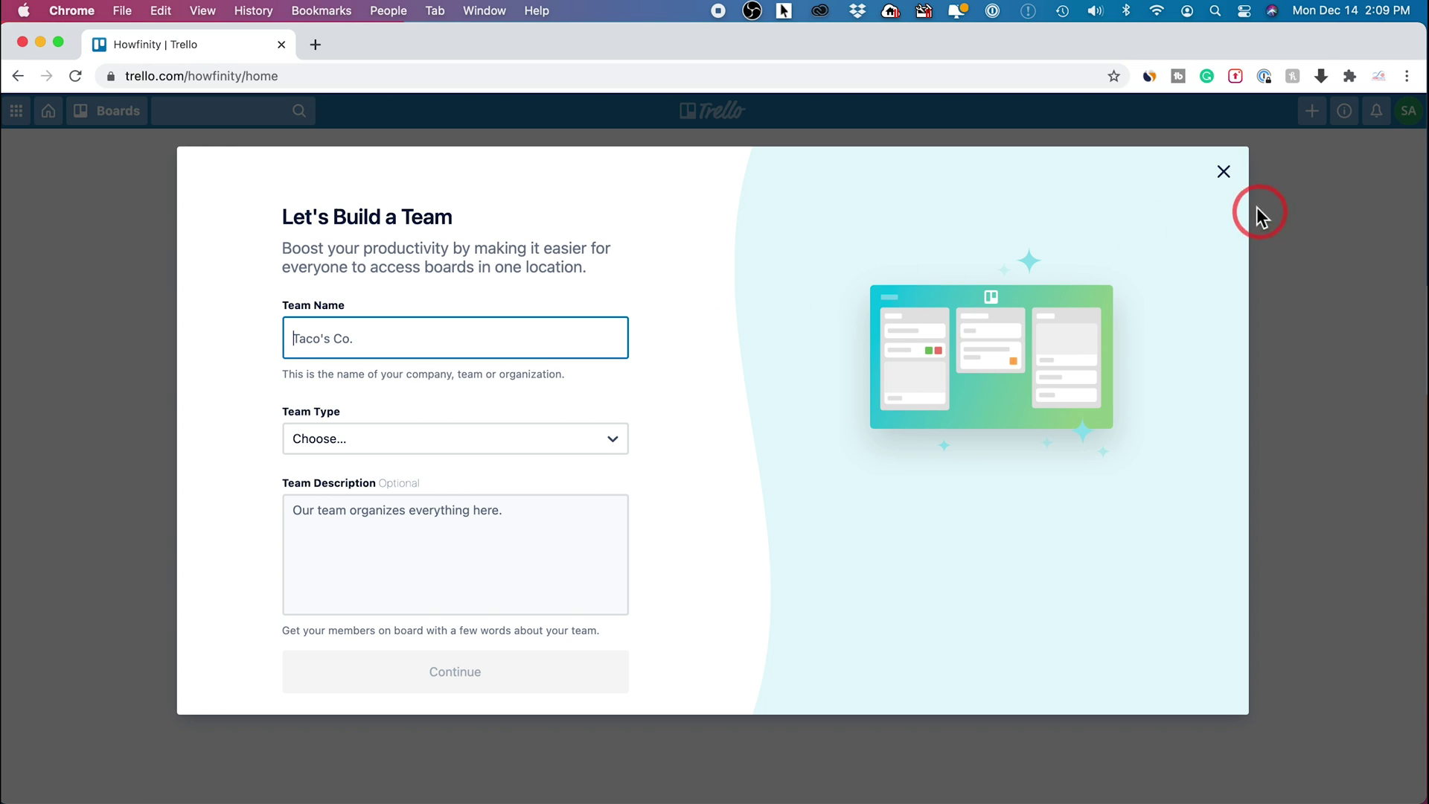
pyautogui.click(1223, 171)
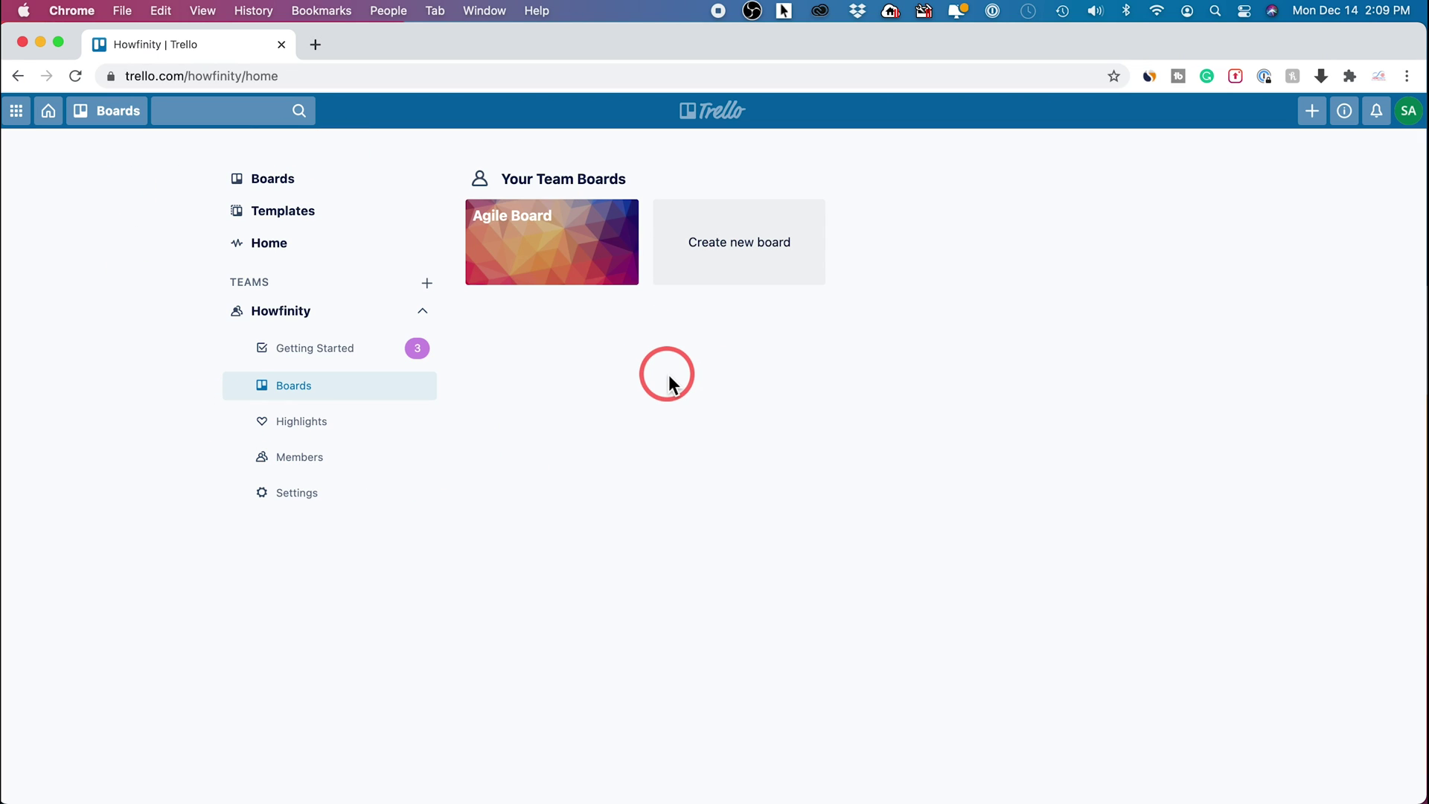
# - Create a team-visible board titled 'Website' for the Howfinity team
pyautogui.click(723, 268)
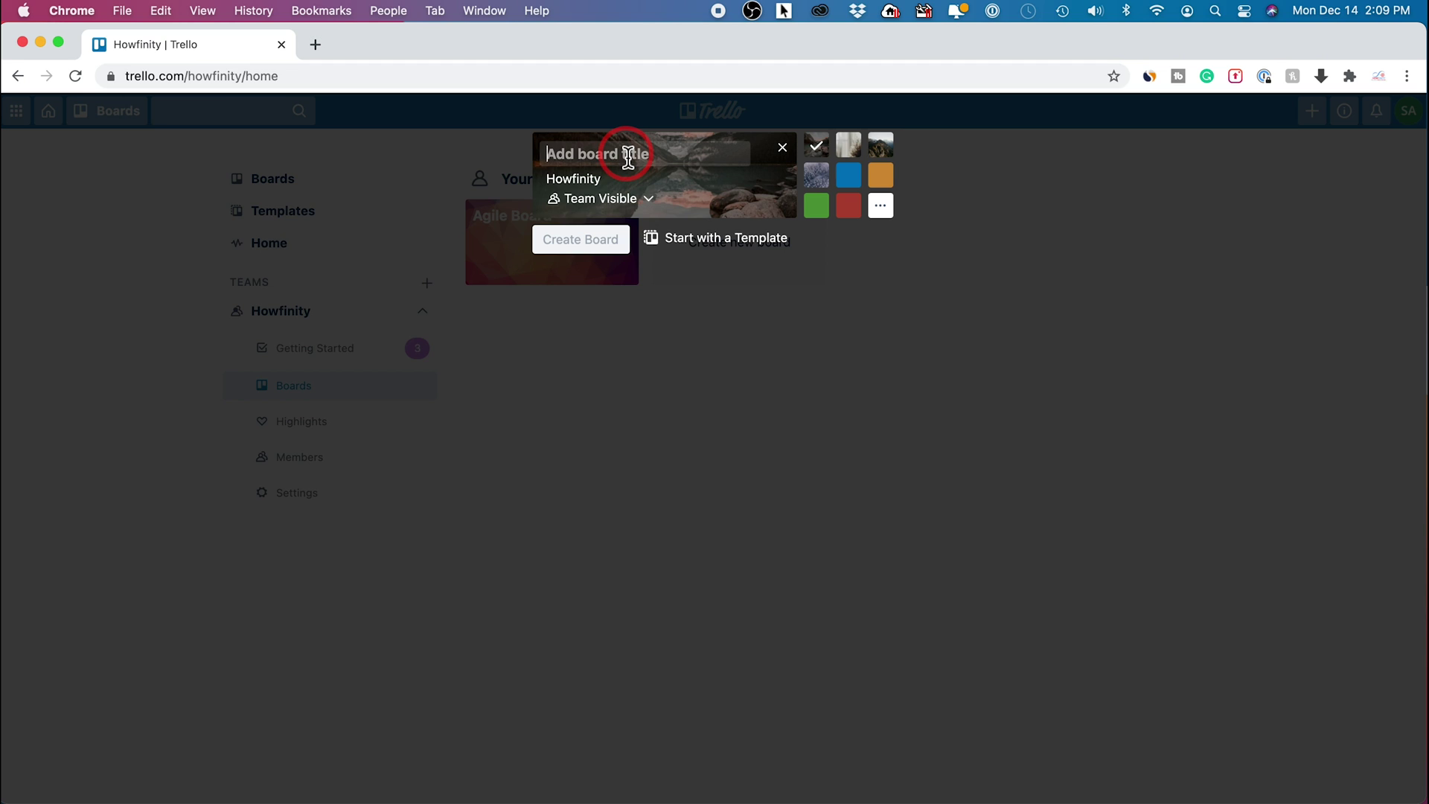
pyautogui.write('Website')
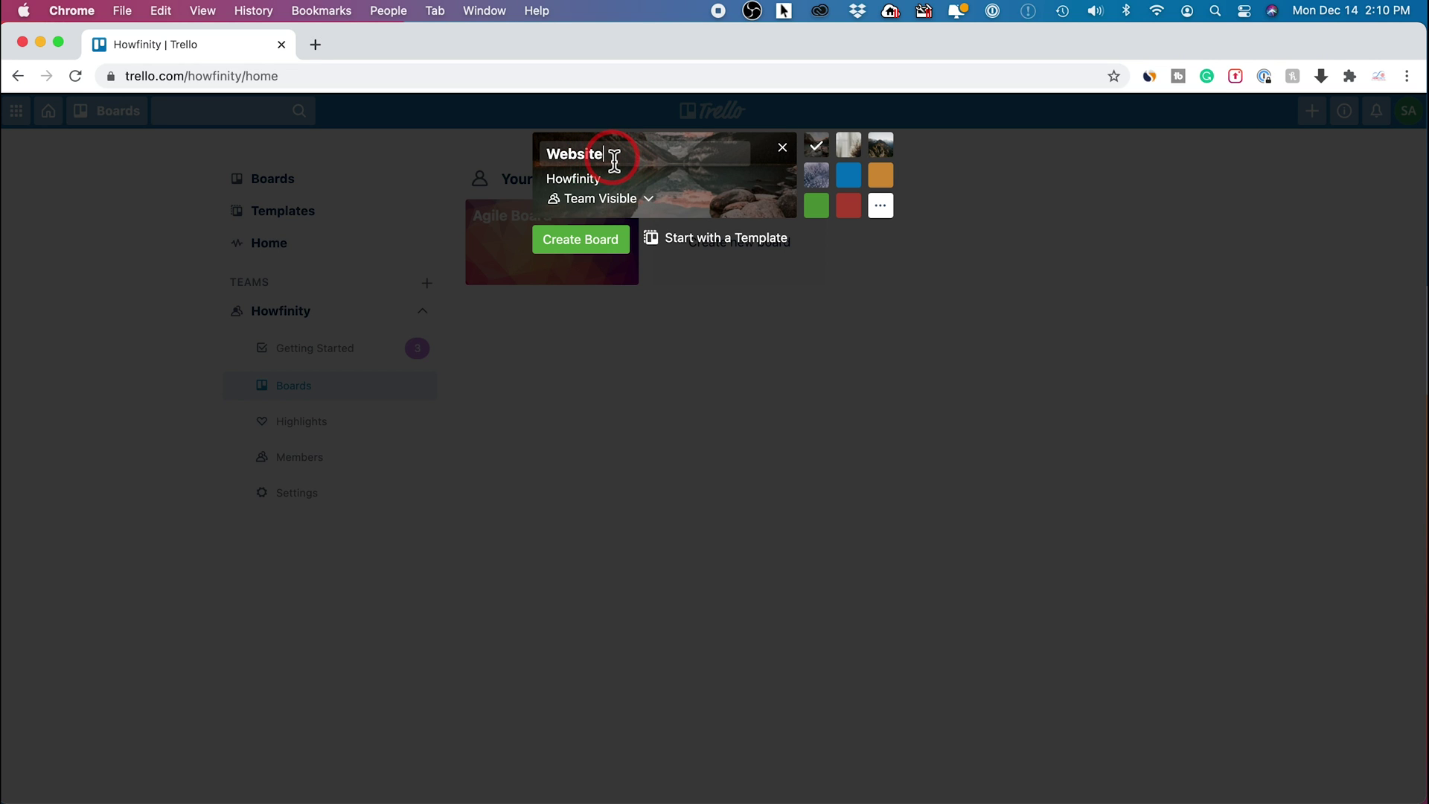
pyautogui.click(593, 213)
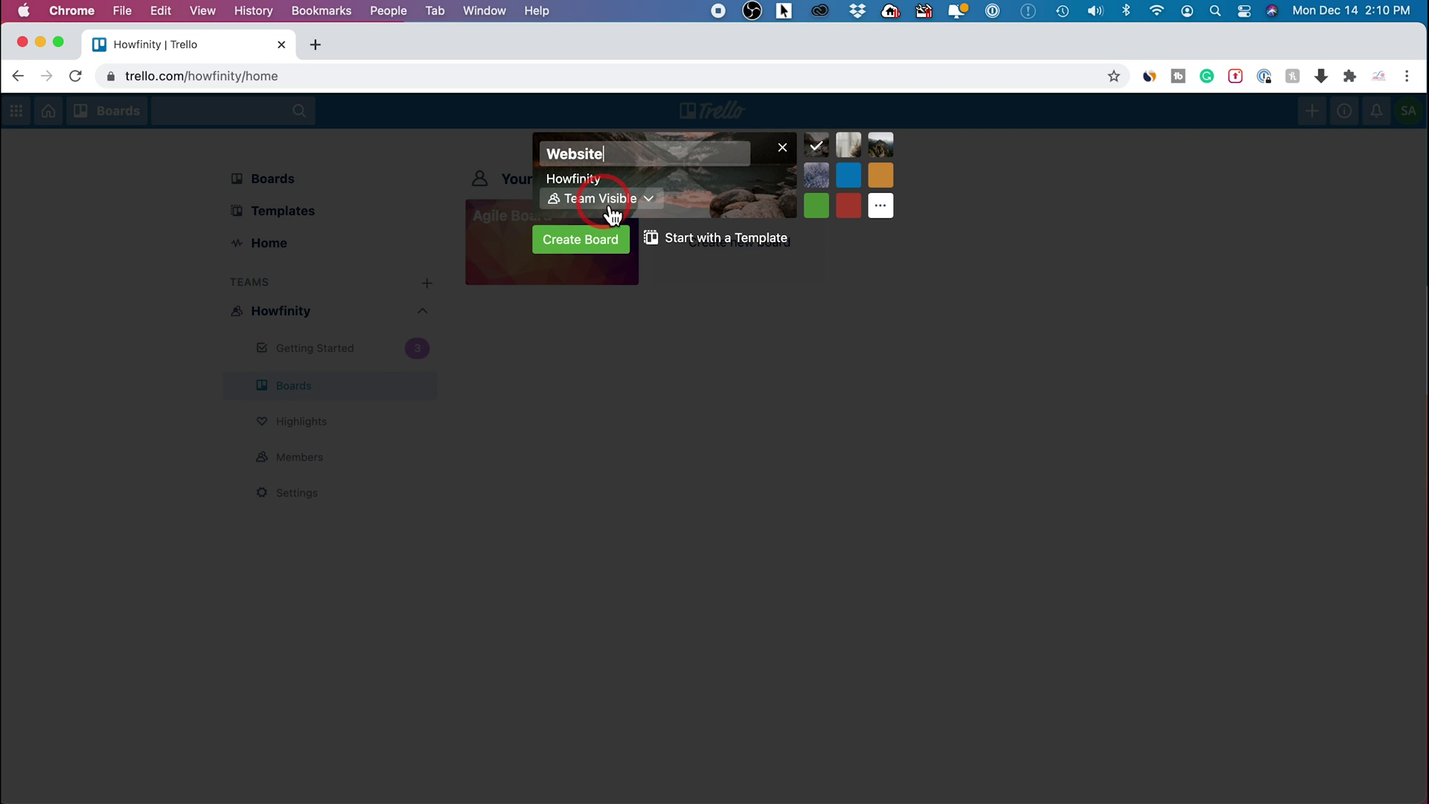
pyautogui.click(593, 253)
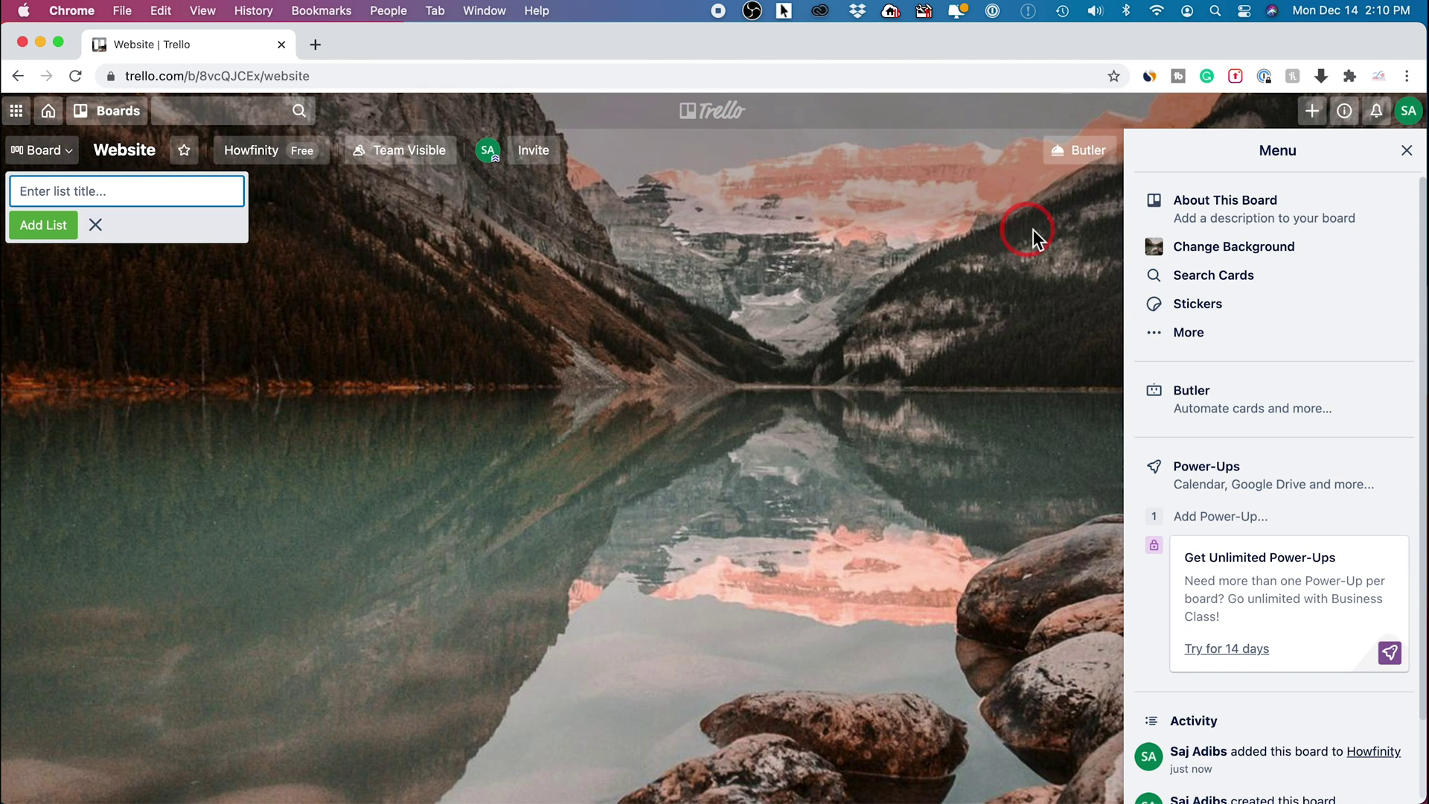
# - Set the Website board background to solid blue from the Colors options, then close the menu
pyautogui.click(1408, 152)
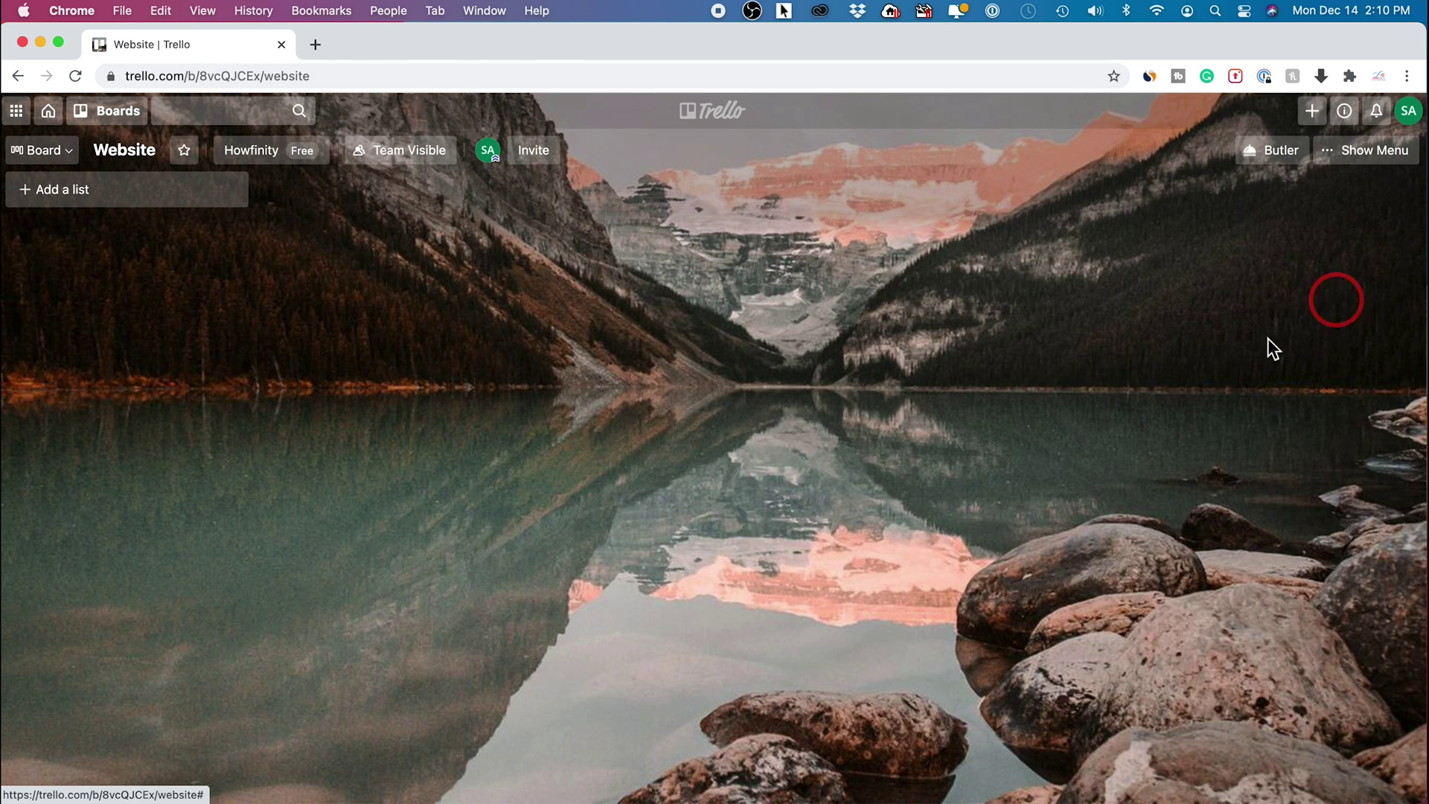
pyautogui.click(1364, 159)
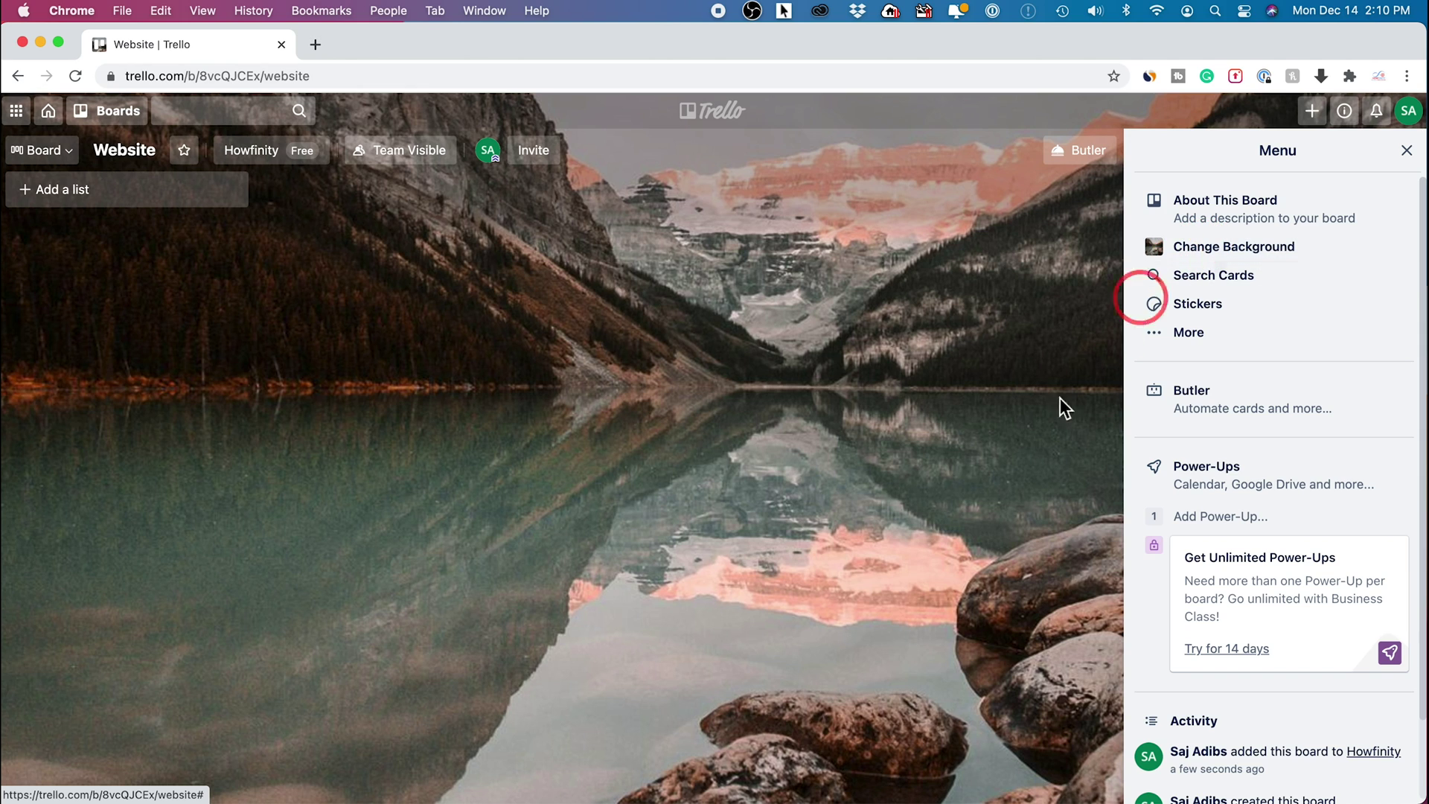
pyautogui.click(1229, 247)
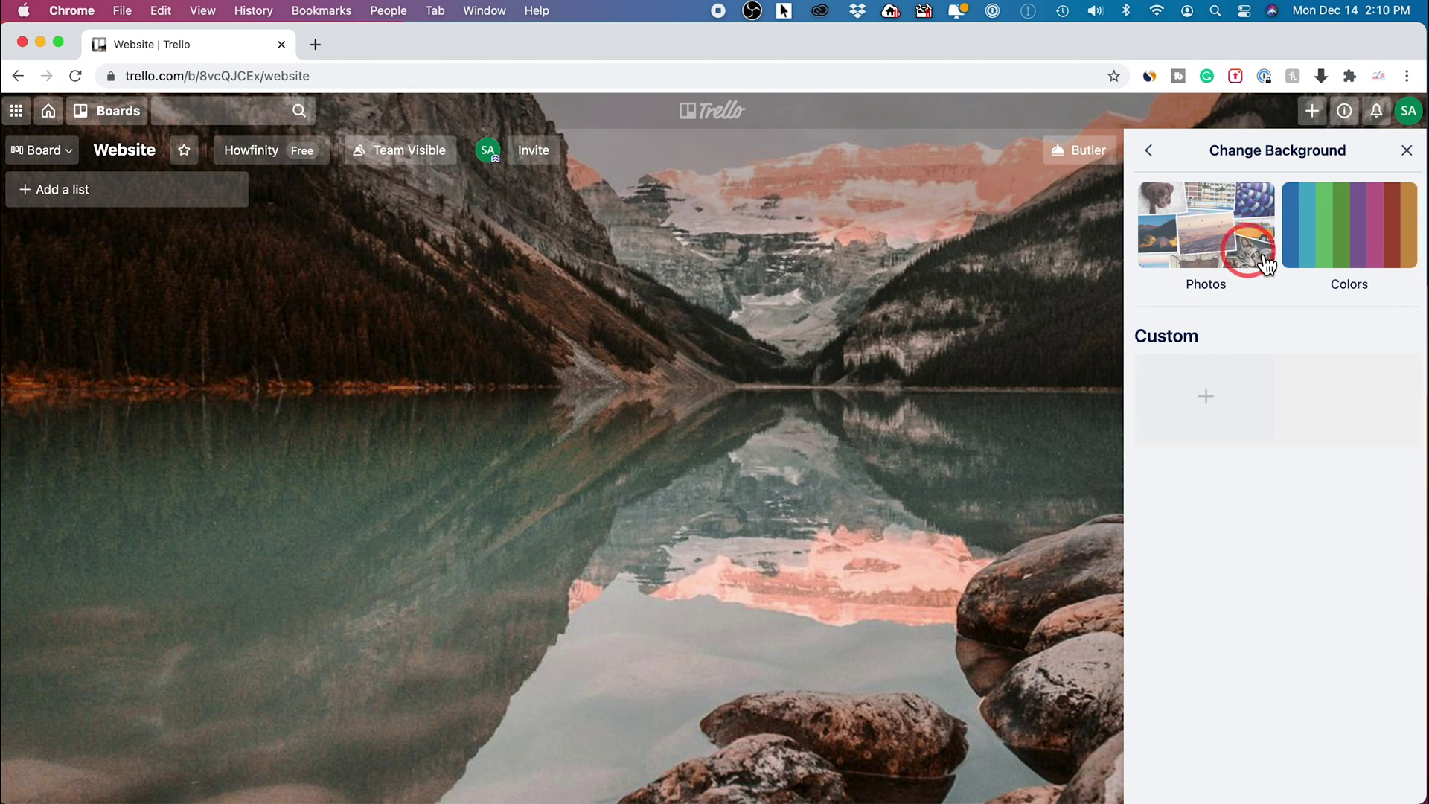
pyautogui.click(1323, 259)
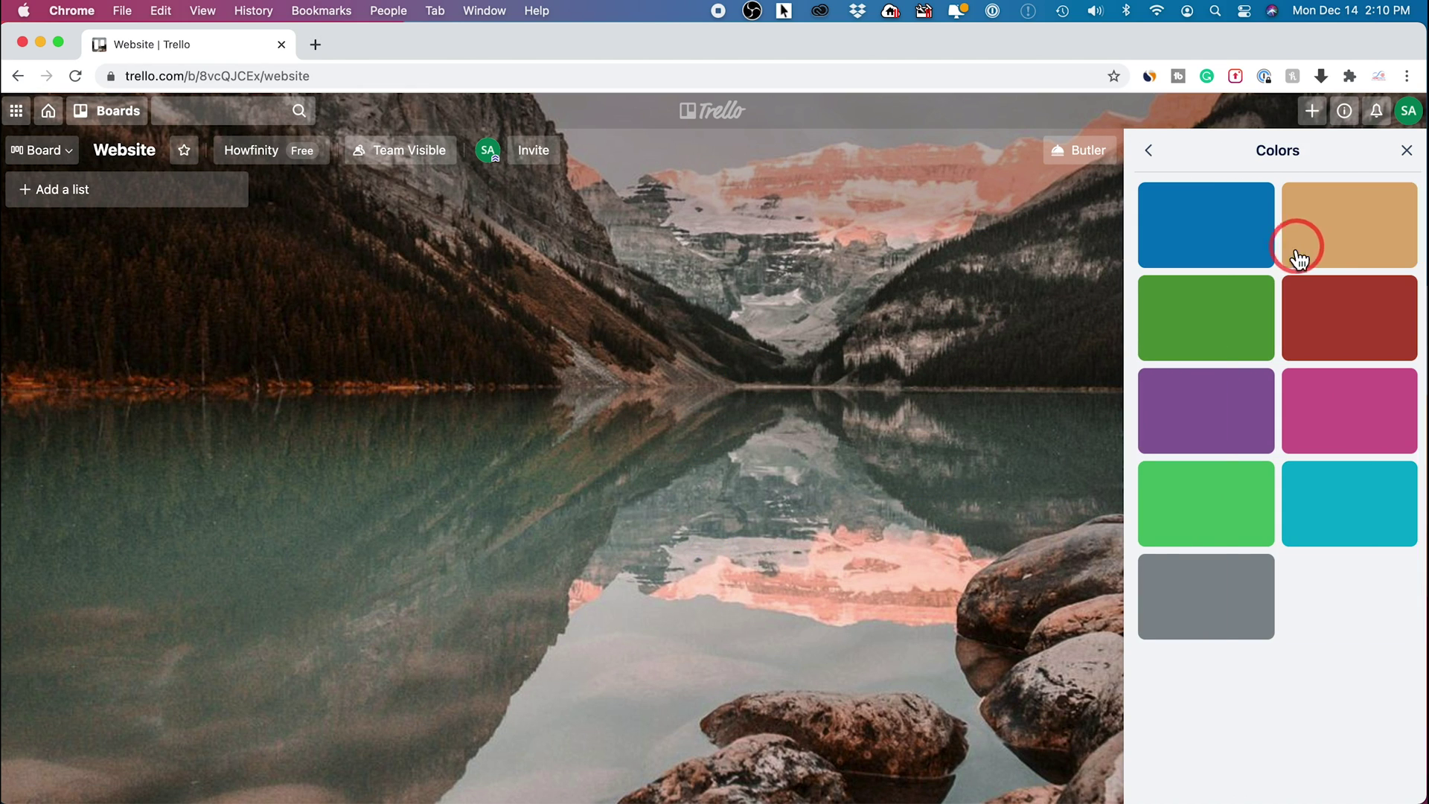
pyautogui.click(1183, 233)
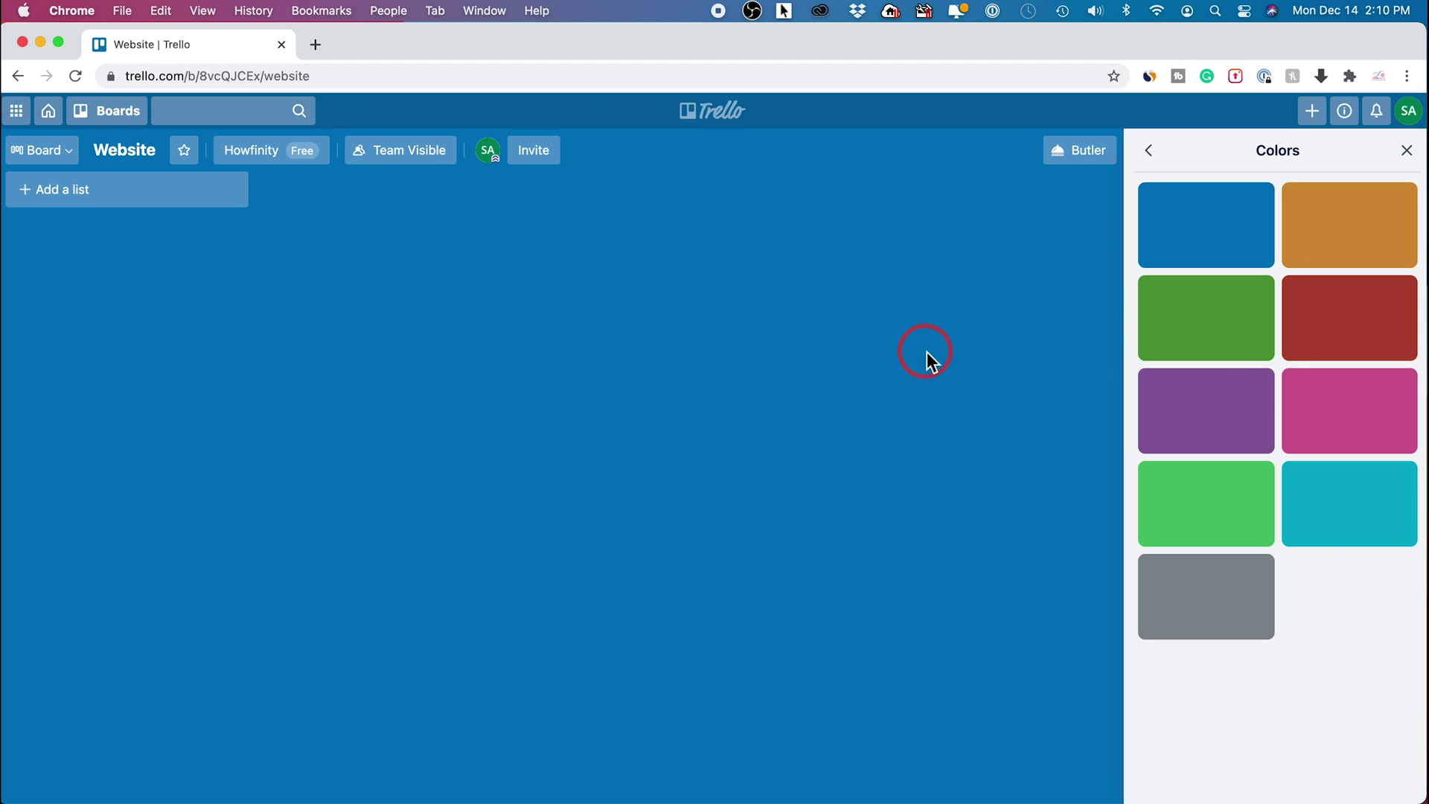
pyautogui.click(1147, 149)
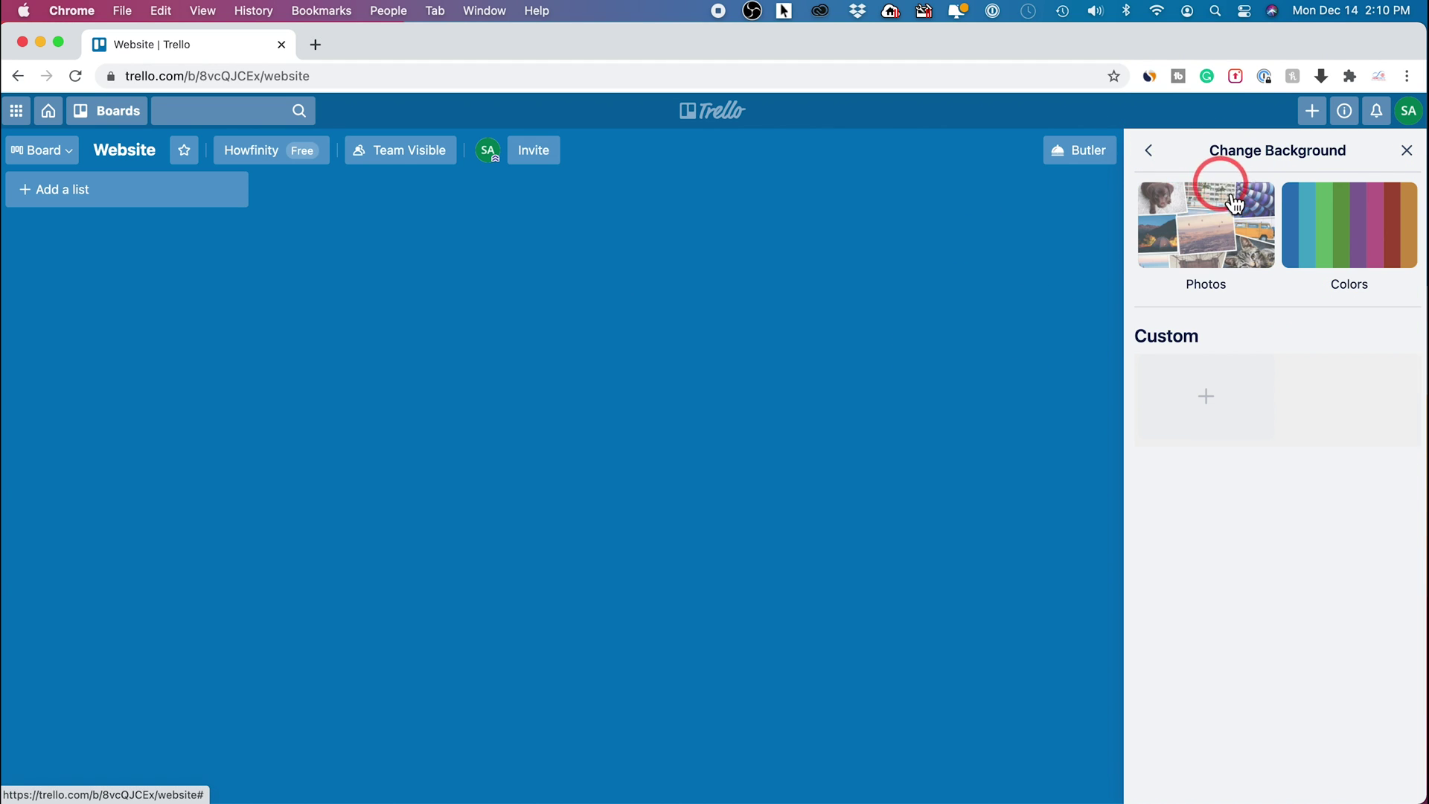
pyautogui.click(1204, 229)
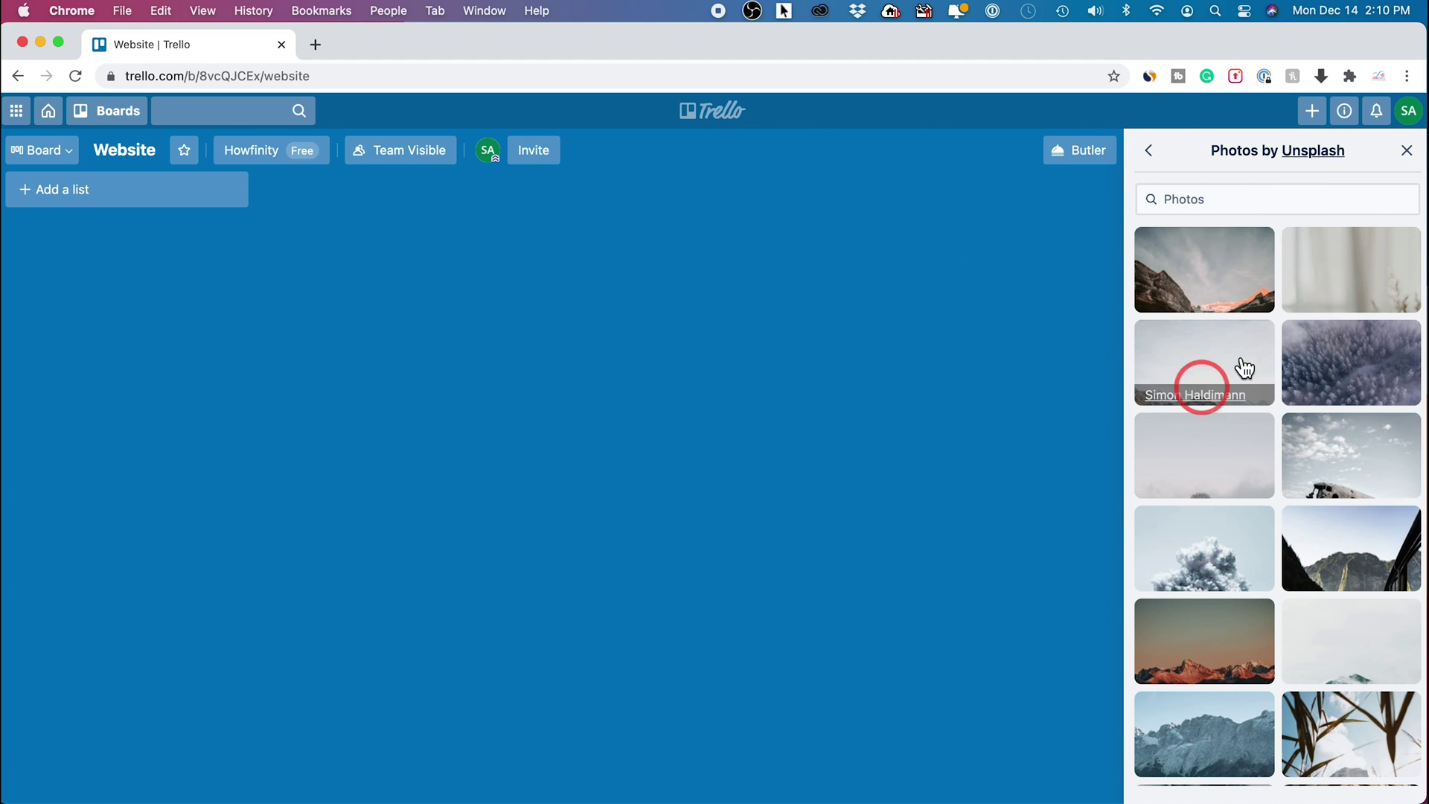
pyautogui.scroll(-5, 1238, 367)
pyautogui.scroll(-5, 1285, 425)
pyautogui.scroll(-5, 1293, 439)
pyautogui.scroll(-5, 1290, 430)
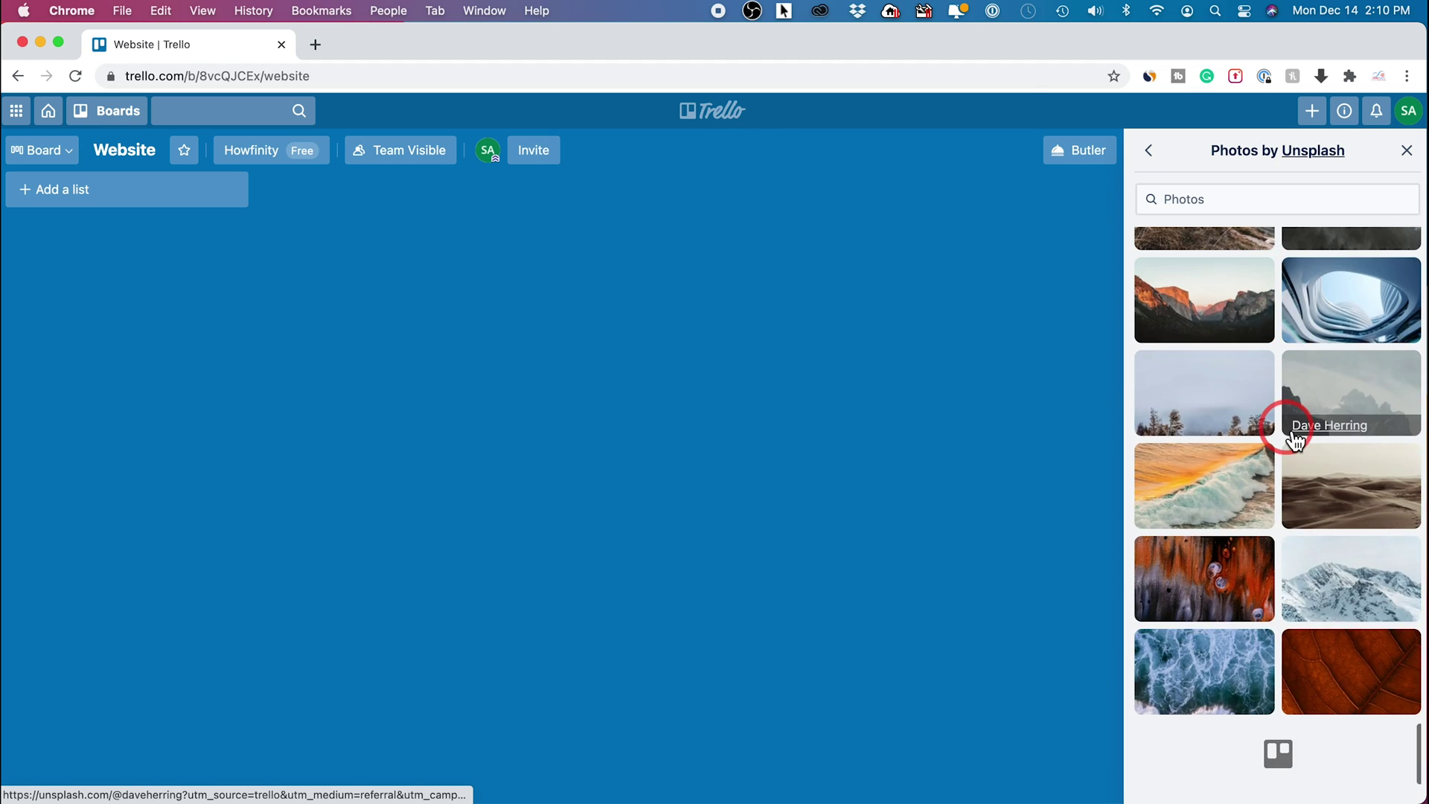
pyautogui.scroll(-5, 1286, 427)
pyautogui.press('Escape')
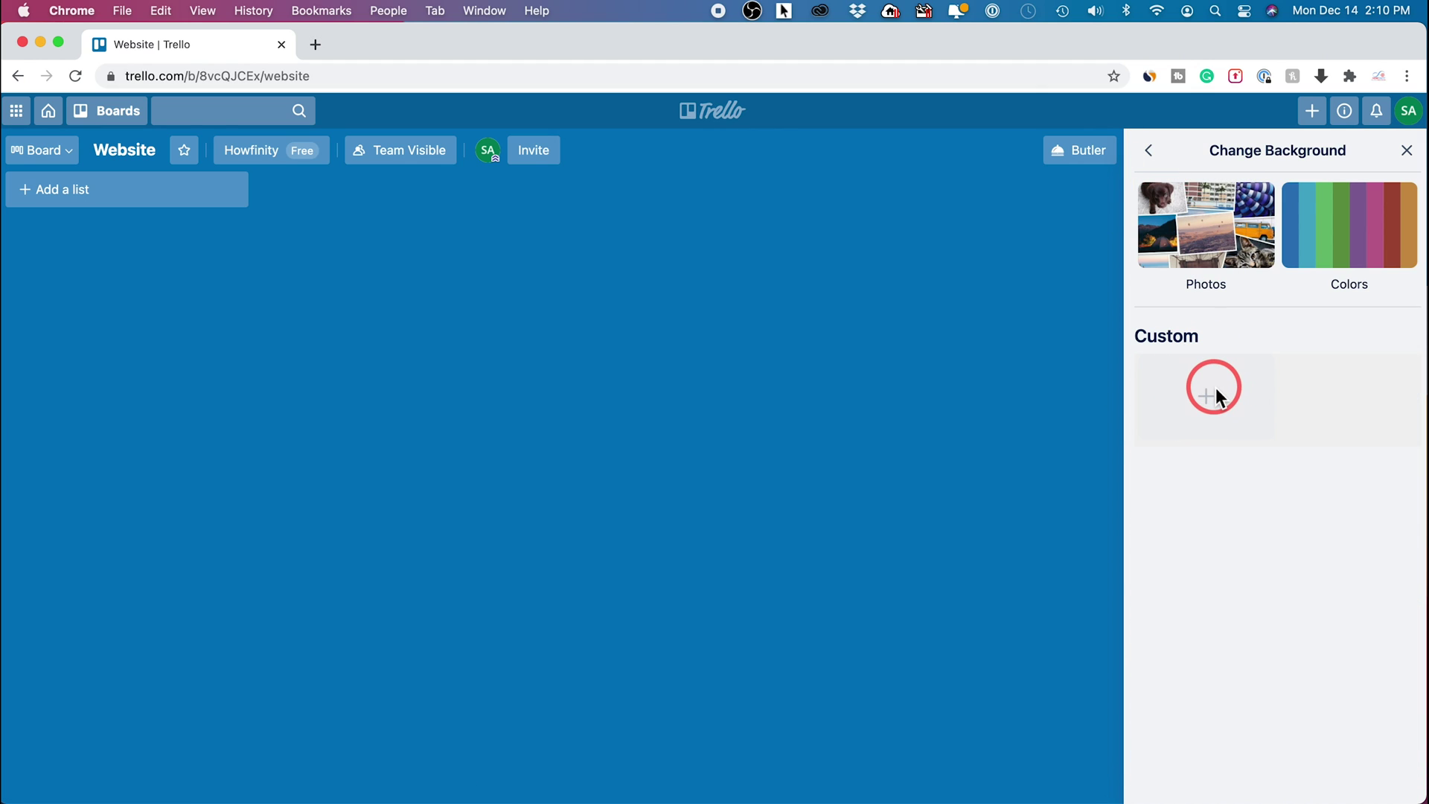
pyautogui.click(1406, 151)
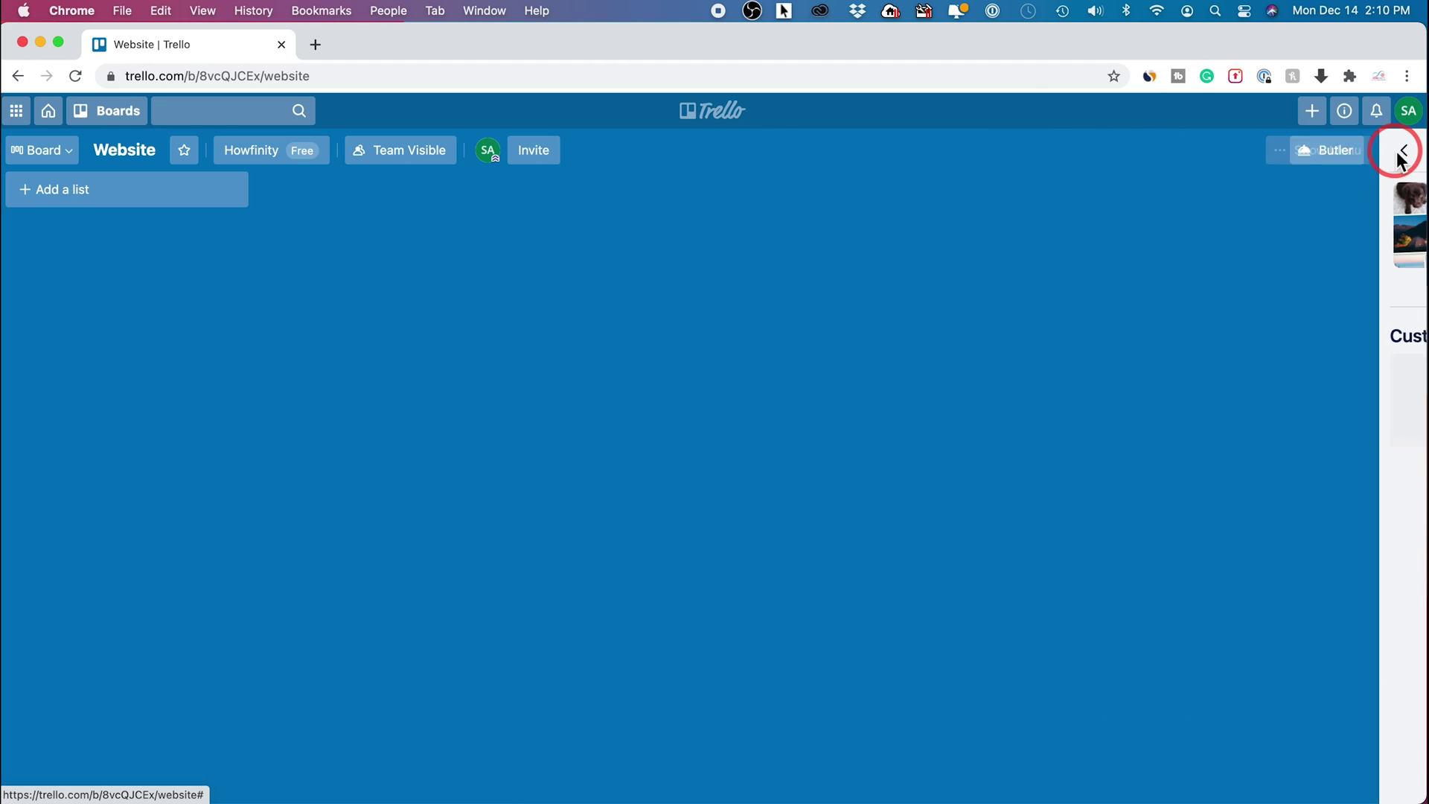
# - Save 'Website redesign for howfinity.com' as the description under About This Board
pyautogui.click(1150, 155)
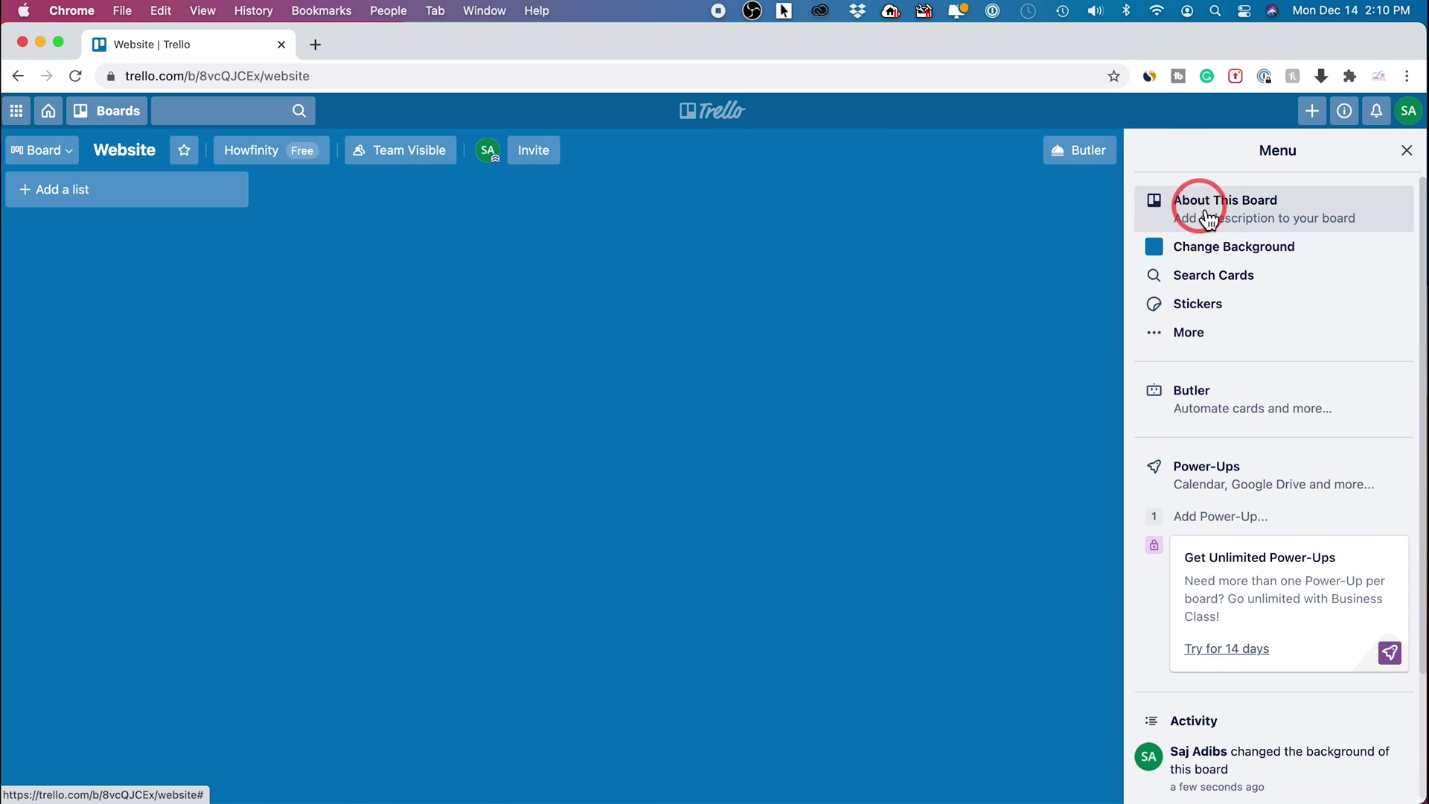
pyautogui.click(1266, 224)
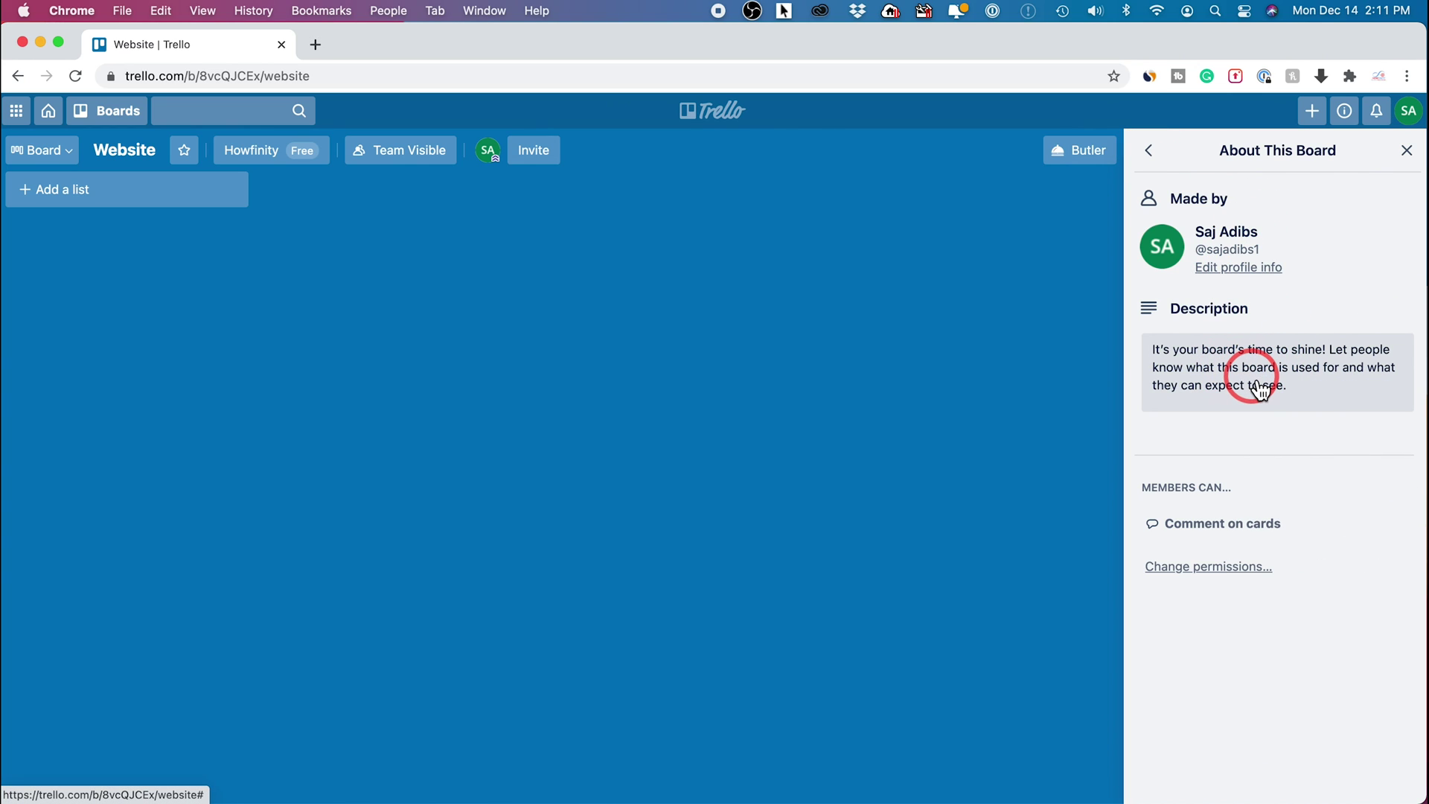
pyautogui.click(1258, 387)
pyautogui.write('Website redesign for howfinity.com')
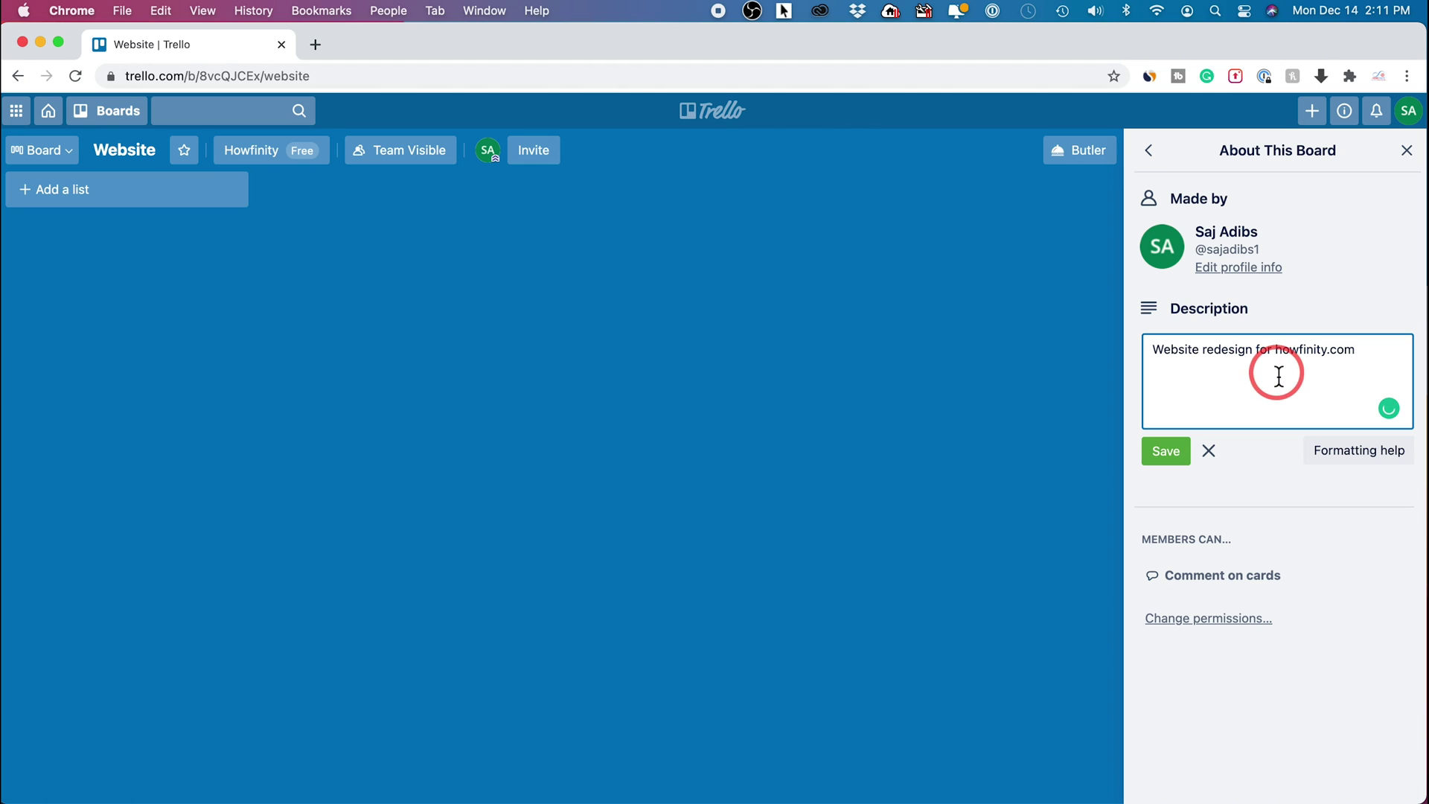
pyautogui.click(1167, 452)
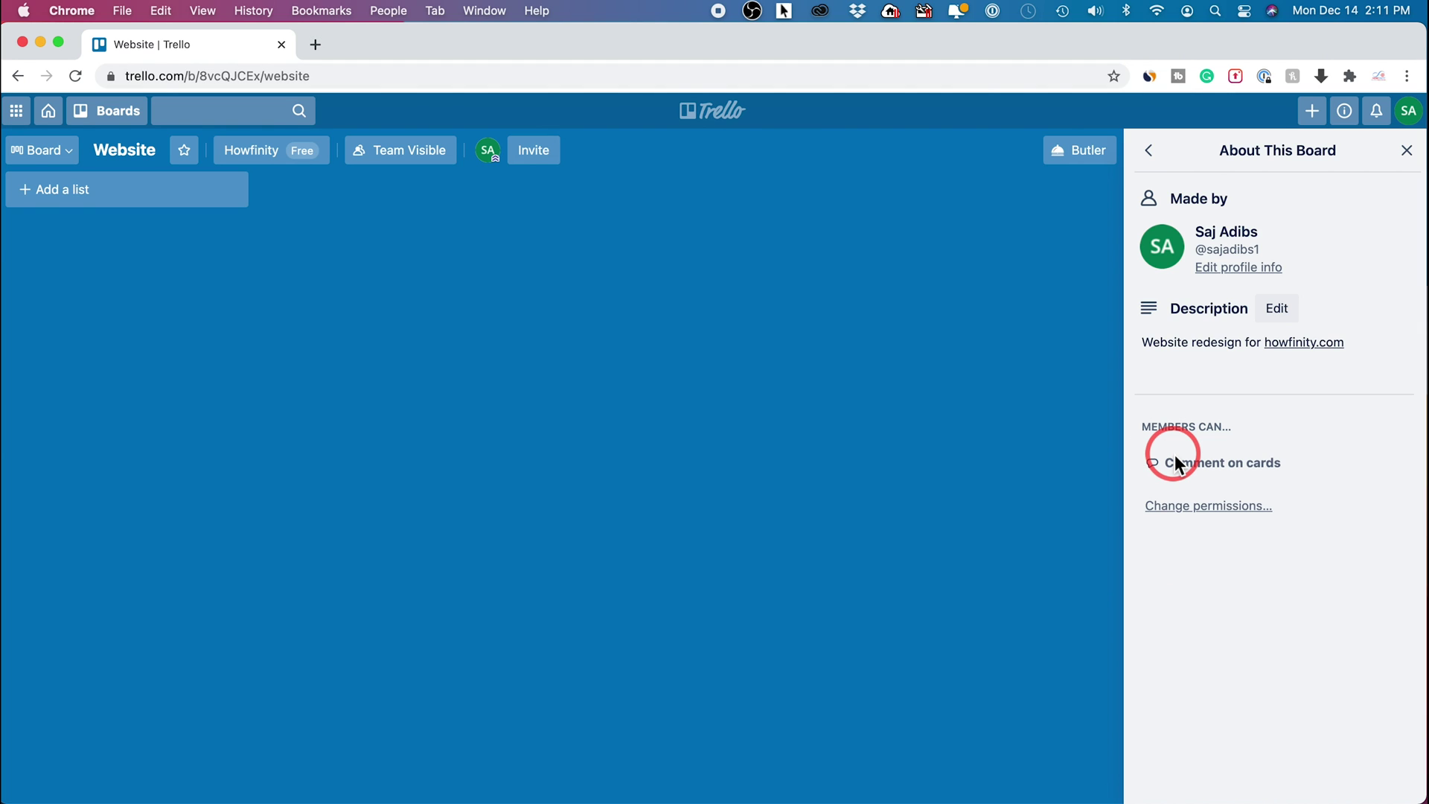
pyautogui.click(1407, 150)
pyautogui.click(1352, 161)
pyautogui.click(1147, 151)
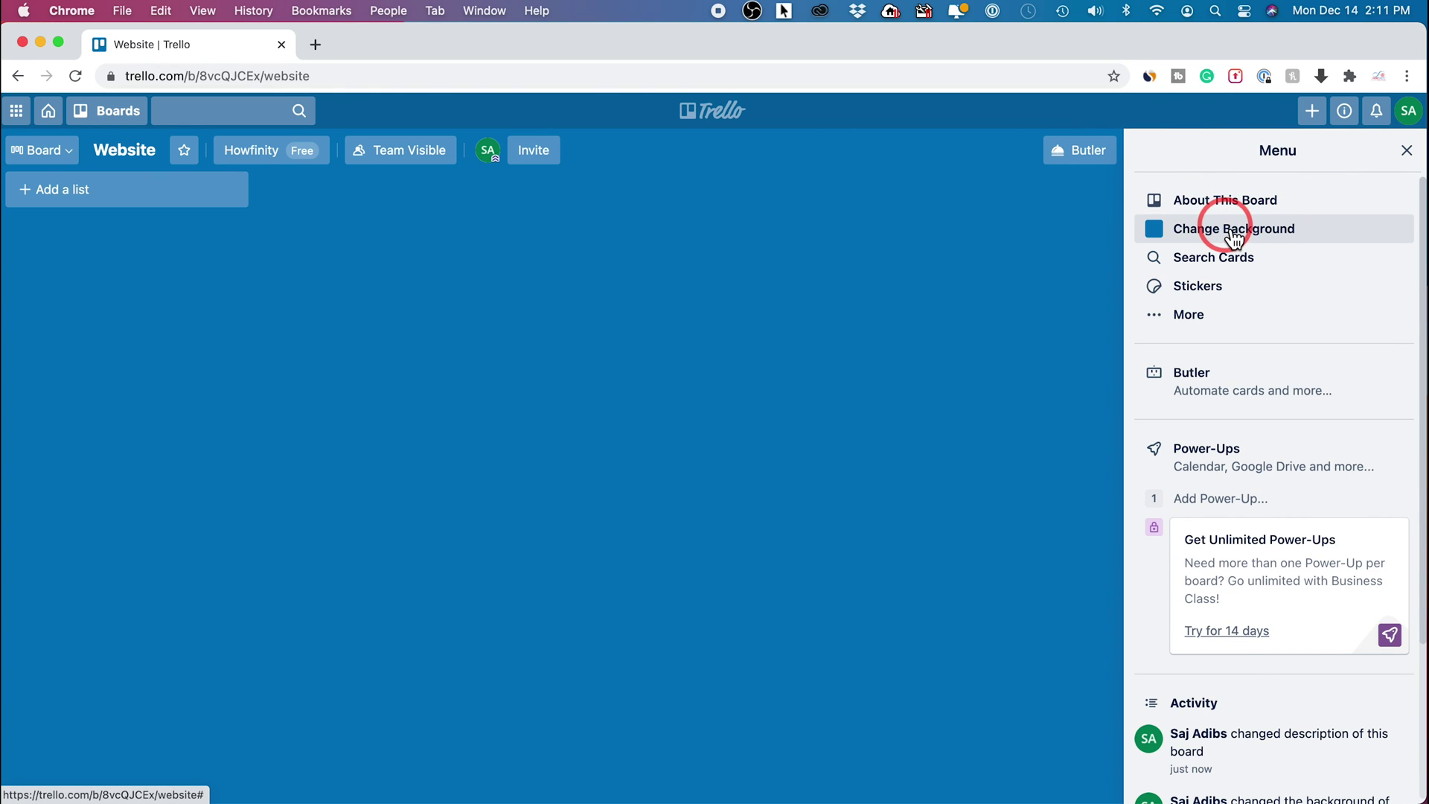
# - Add the lists Tasks, In progress, on hold and DONE to the Website board
pyautogui.click(1406, 150)
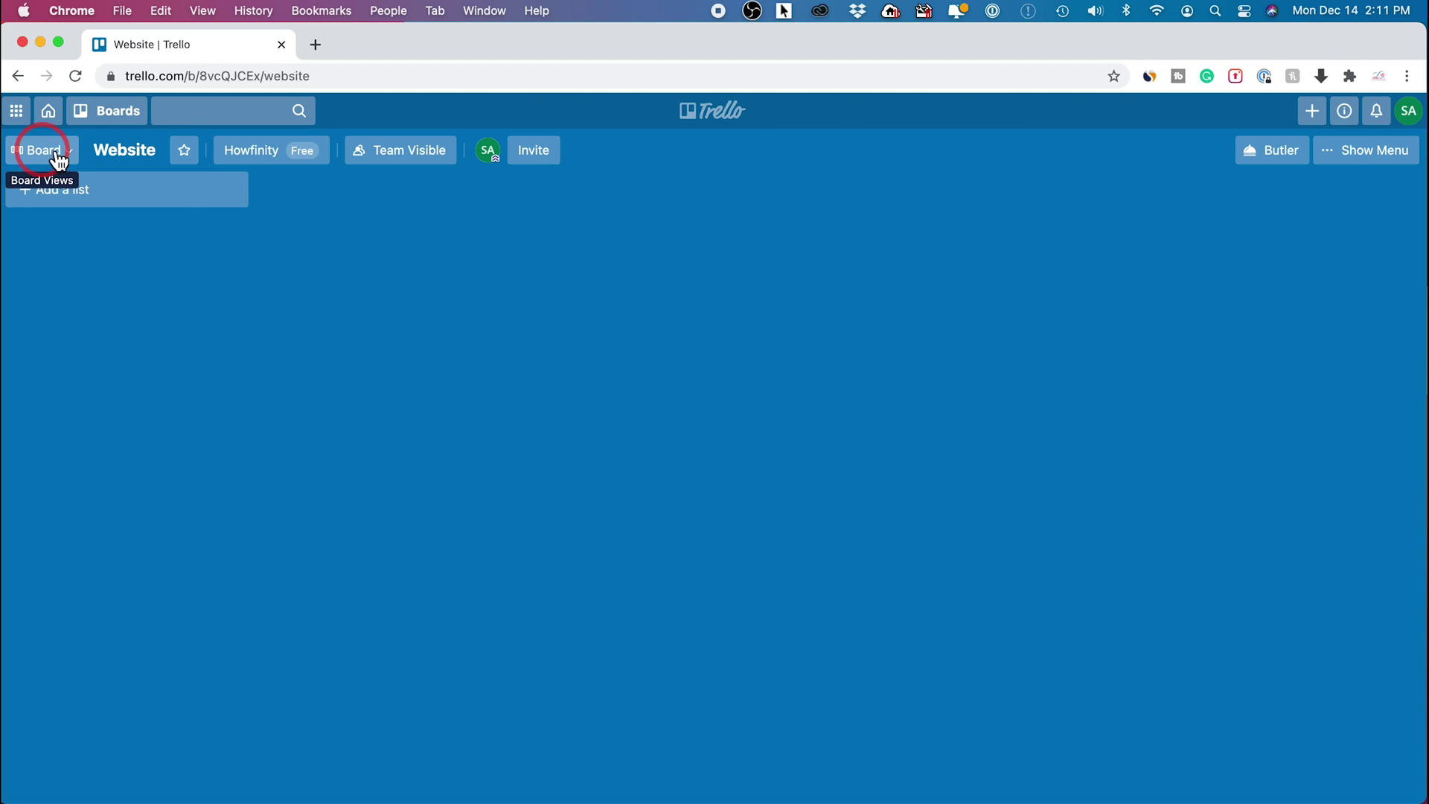
pyautogui.click(1192, 238)
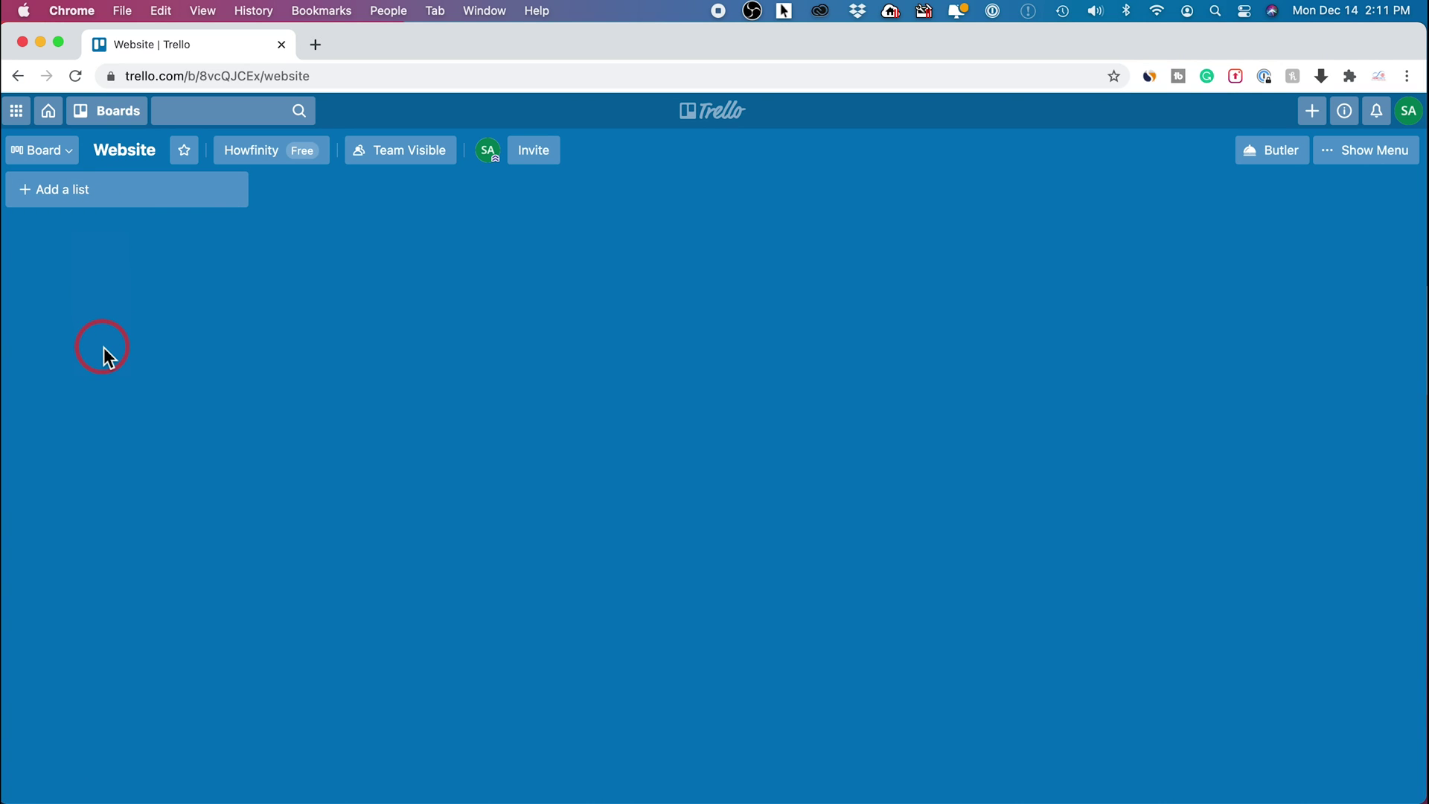
pyautogui.click(58, 206)
pyautogui.write('Tasks')
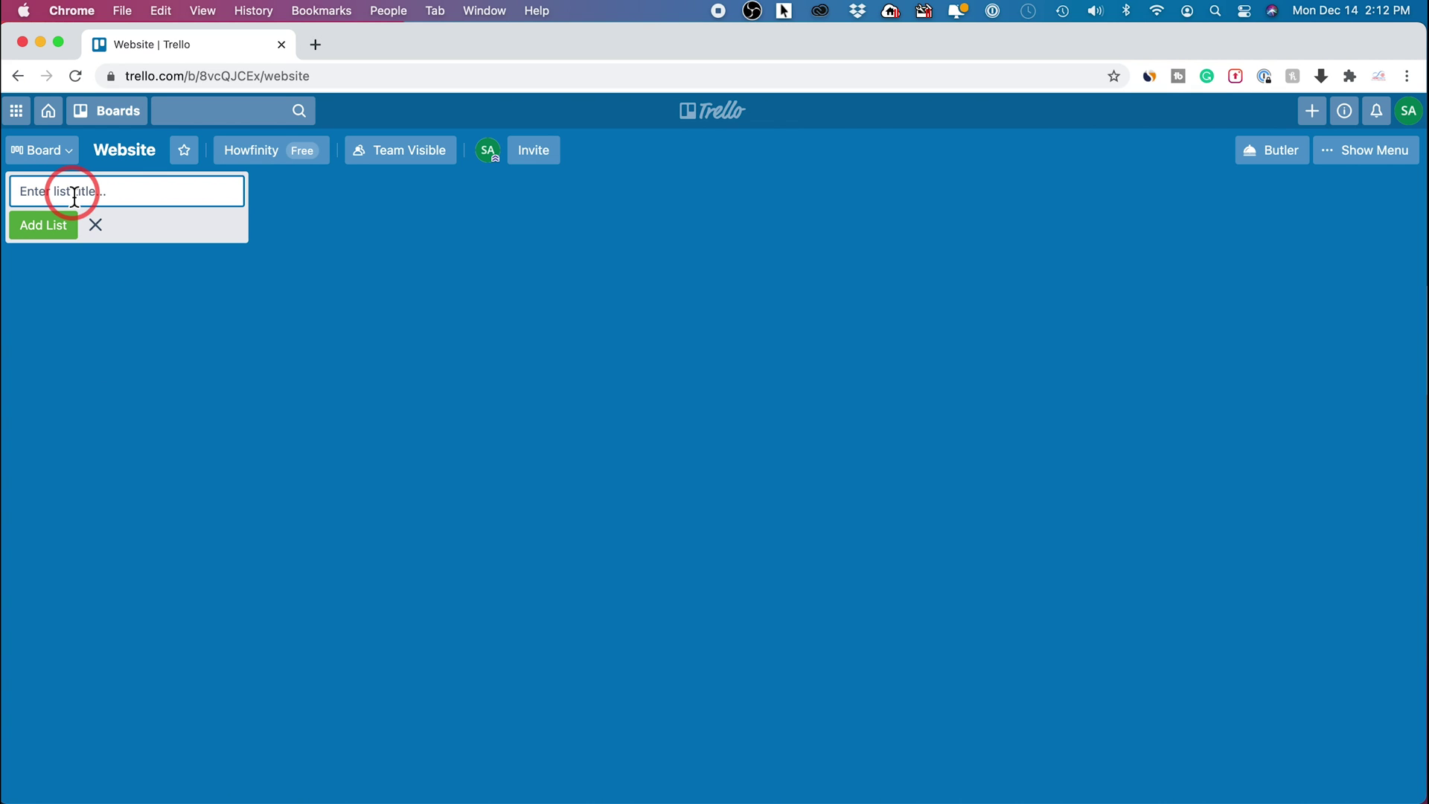
pyautogui.click(45, 225)
pyautogui.write('In progress')
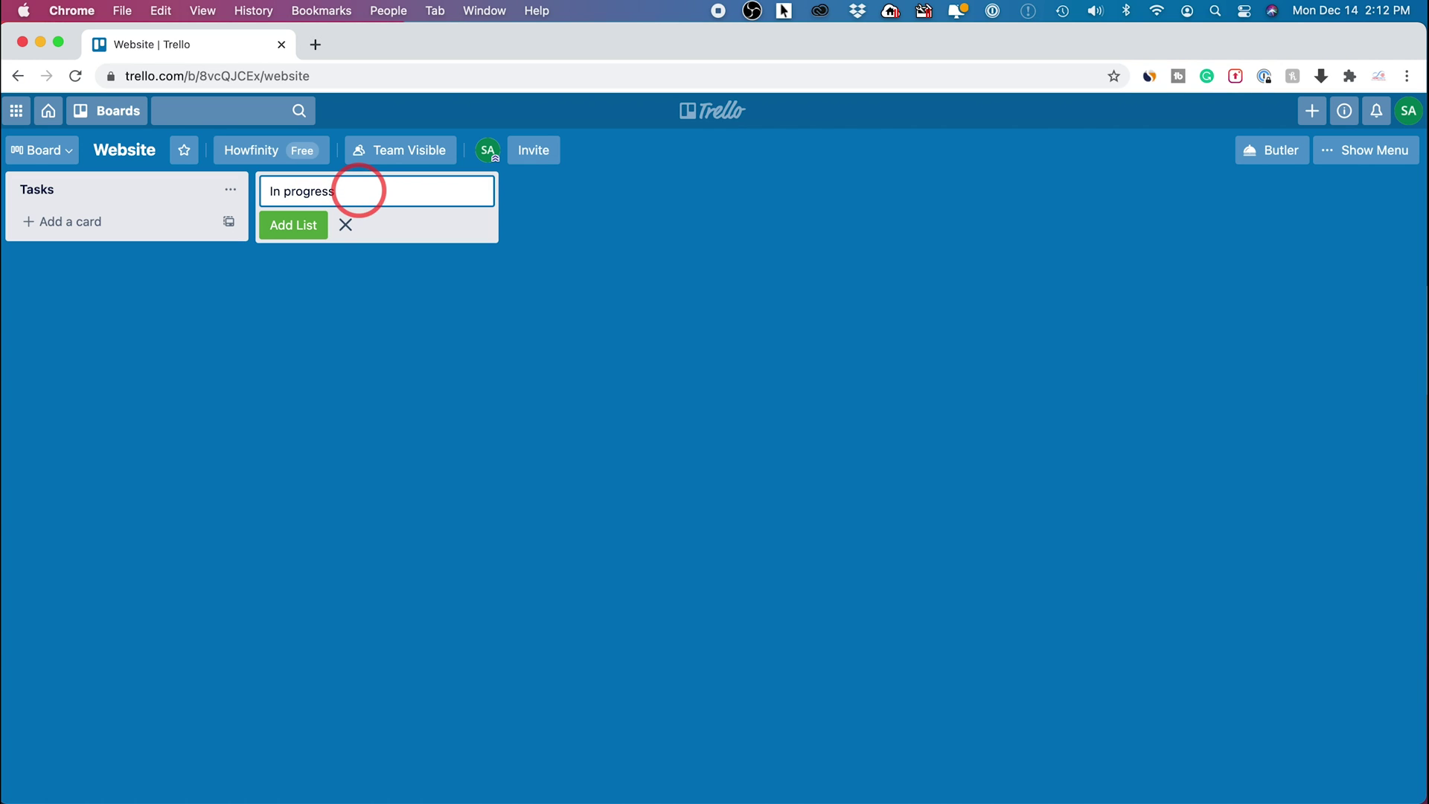
pyautogui.click(293, 227)
pyautogui.write('ho')
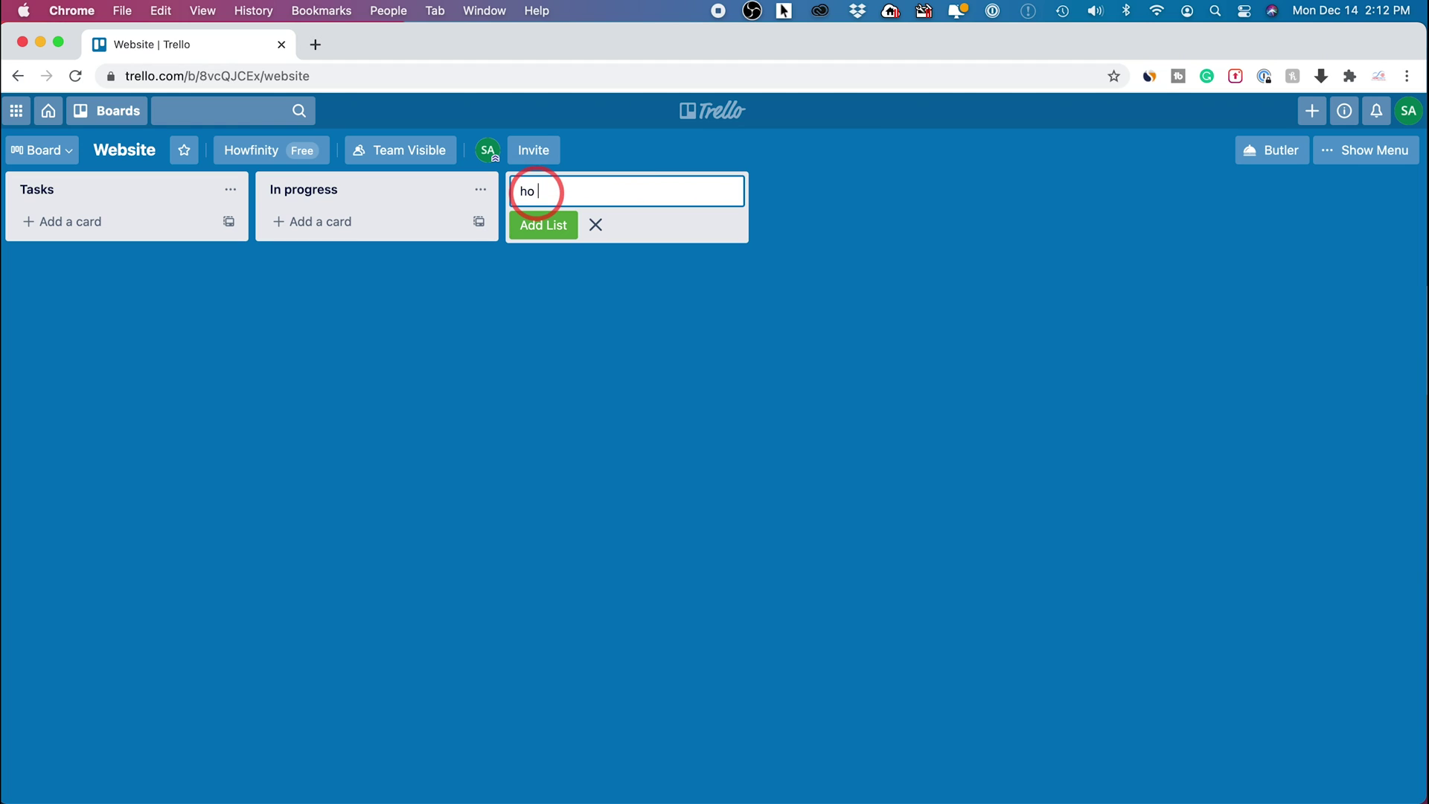
pyautogui.press('BackSpace')
pyautogui.press('BackSpace')
pyautogui.write('on hold')
pyautogui.click(544, 227)
pyautogui.write('DONE')
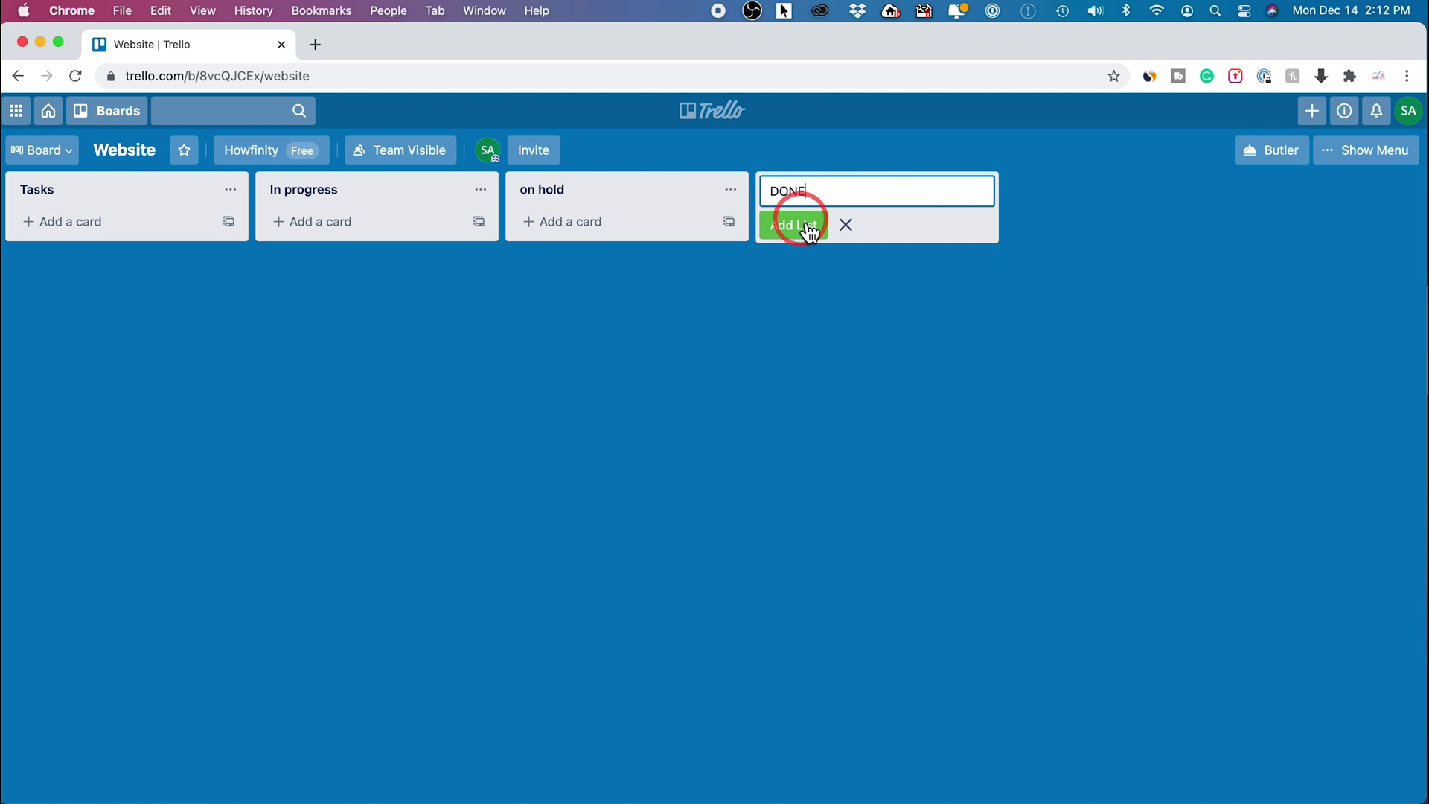
pyautogui.click(797, 226)
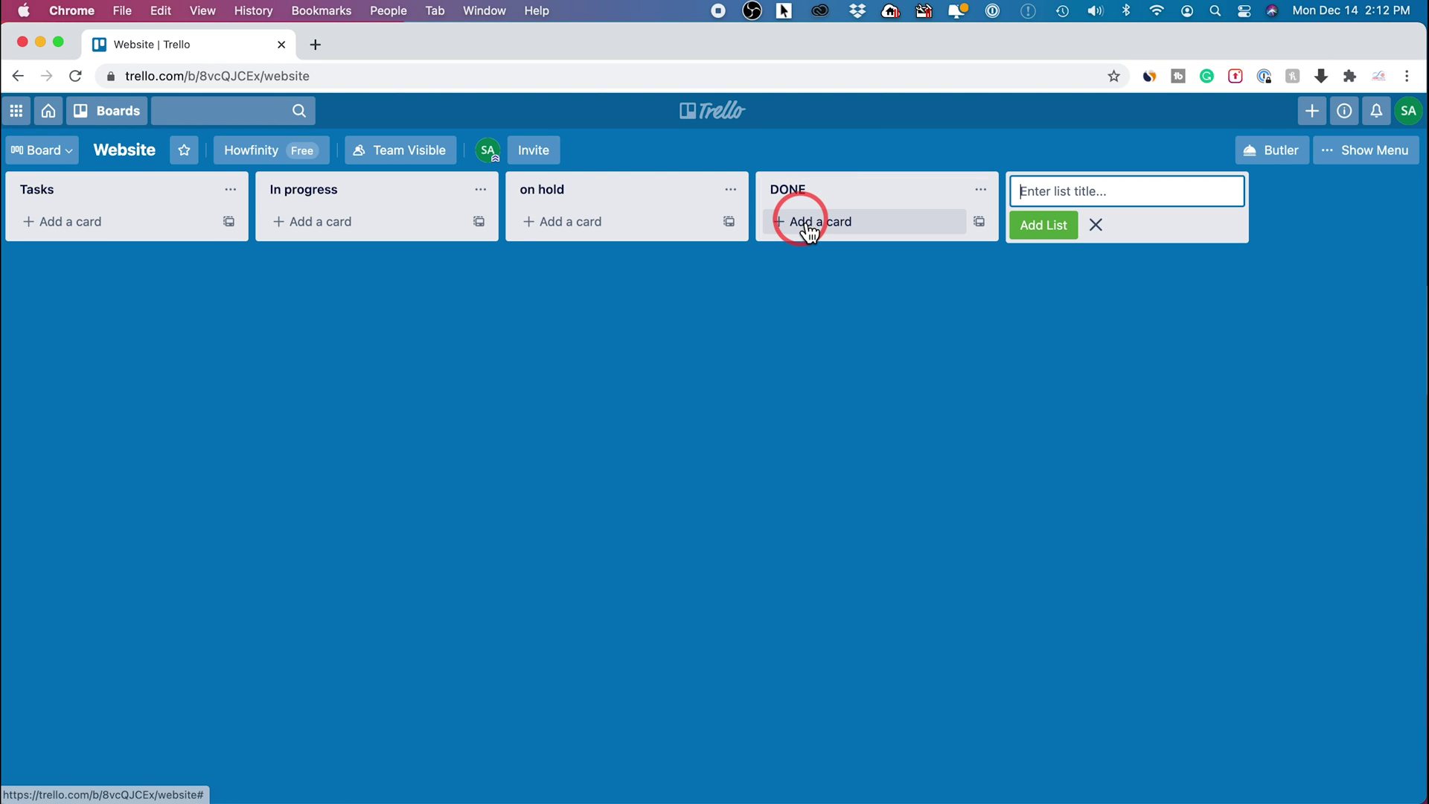
# - Dismiss the empty add-list form next to the DONE list
pyautogui.click(1103, 229)
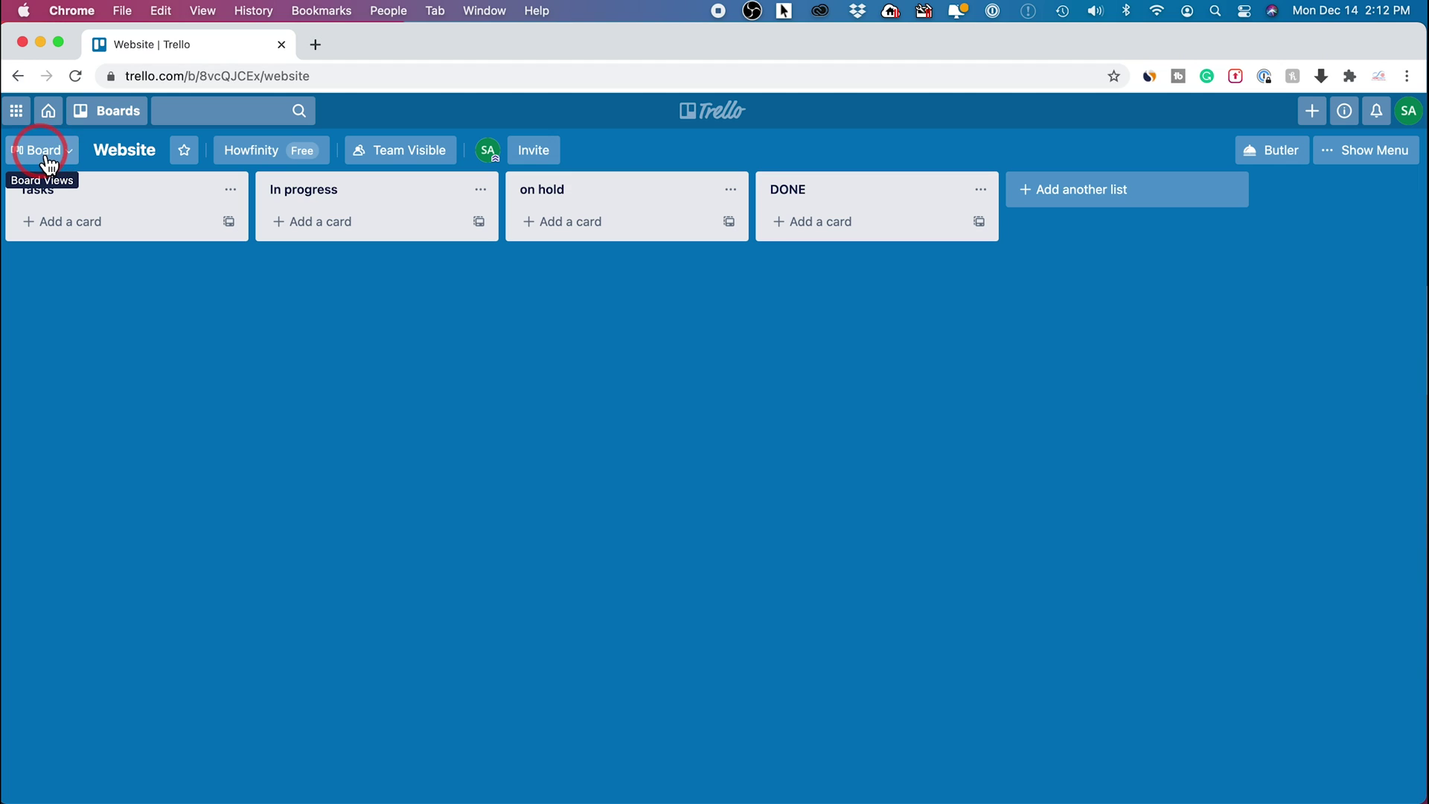
# - Add cards 'home page banner', 'change heading' and 'change footer' to Tasks
pyautogui.click(96, 236)
pyautogui.write('home page banner')
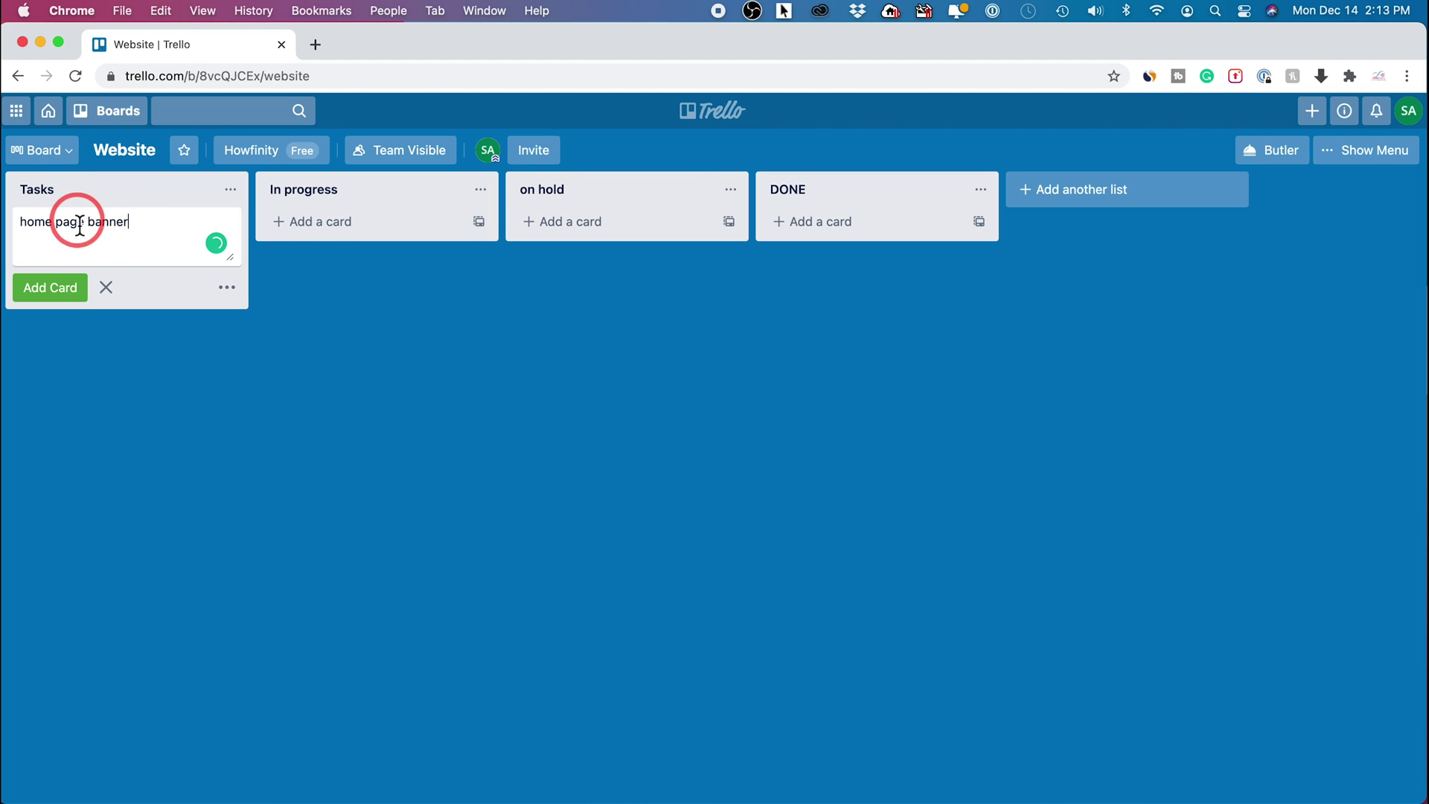
pyautogui.click(49, 288)
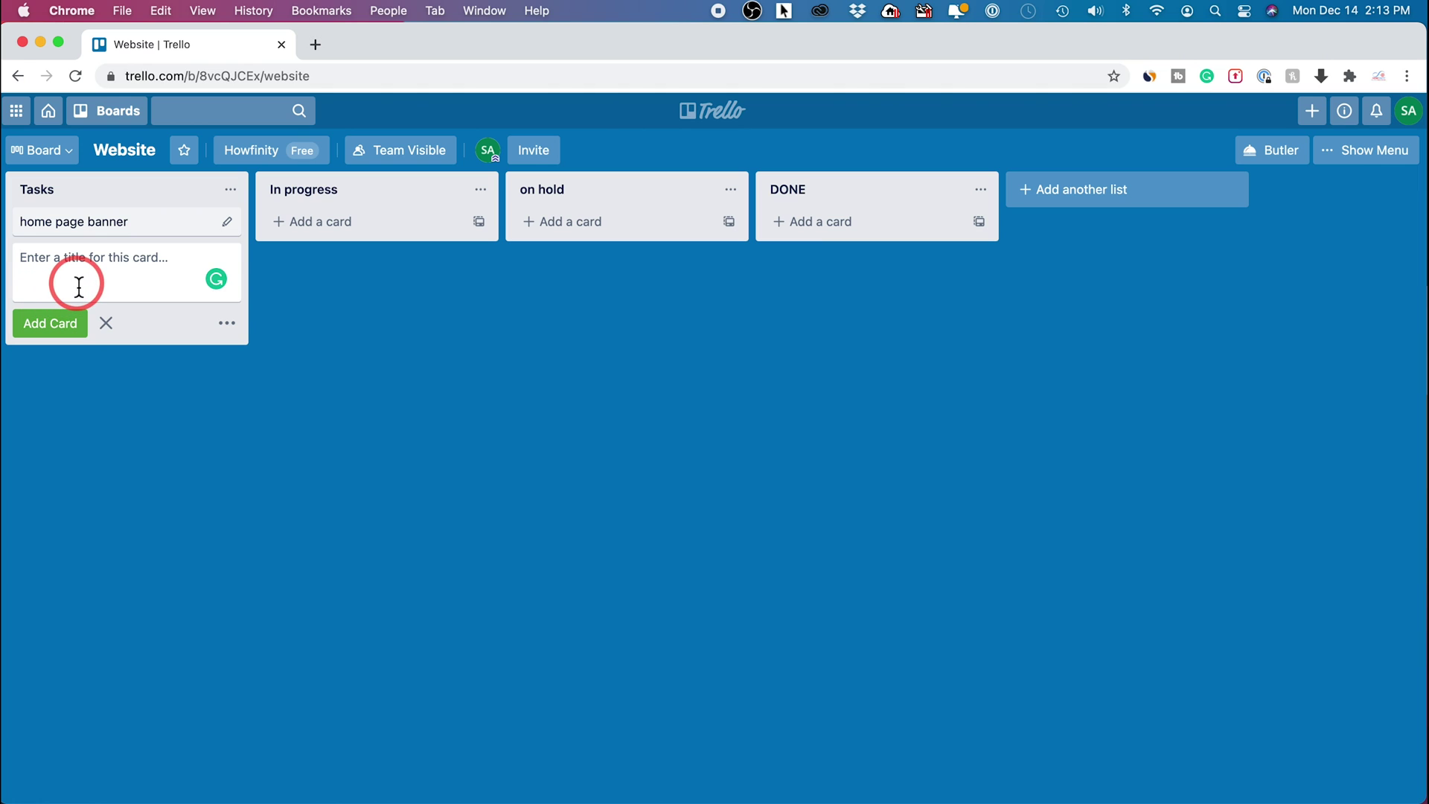
pyautogui.write('change heading')
pyautogui.press('Return')
pyautogui.write('change footer')
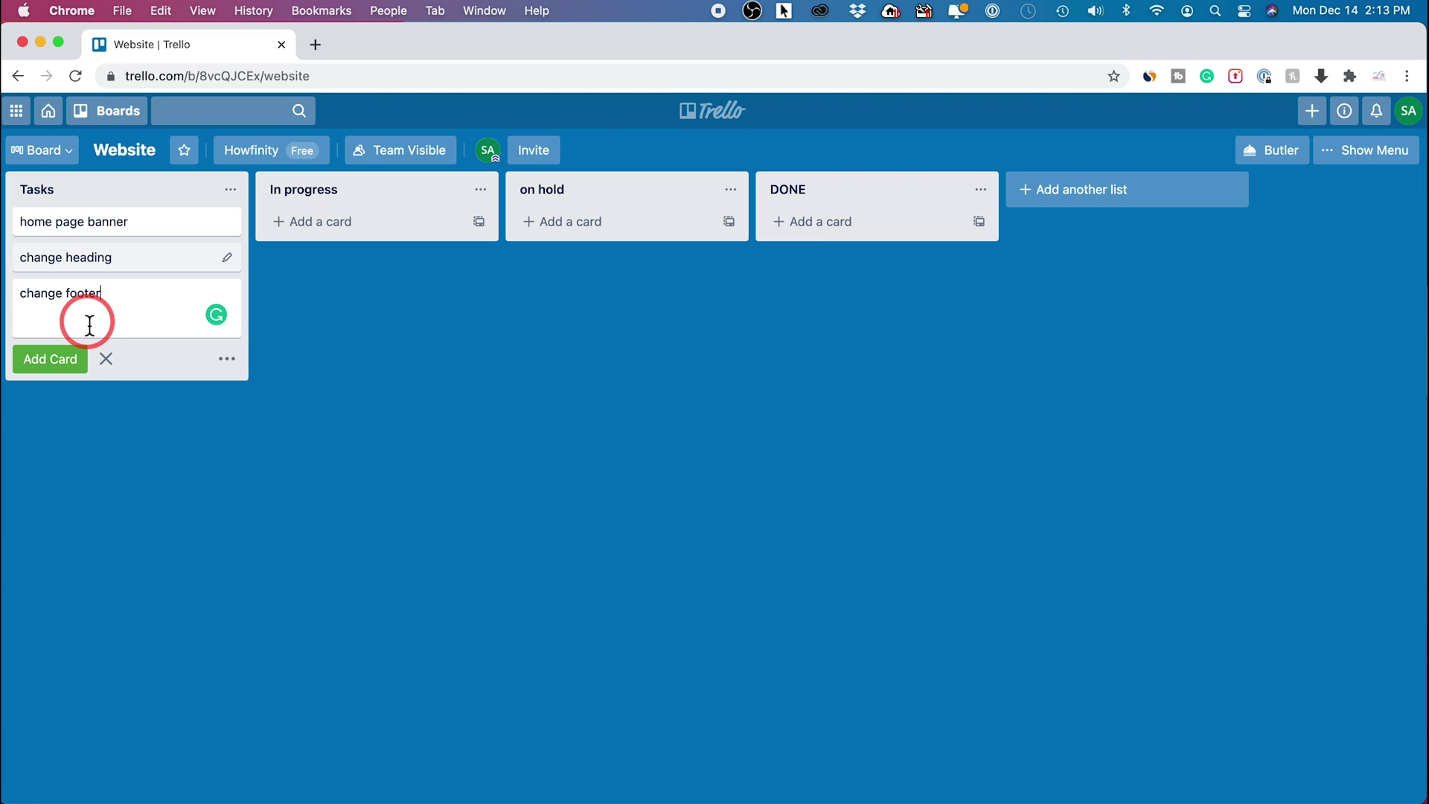
pyautogui.click(51, 359)
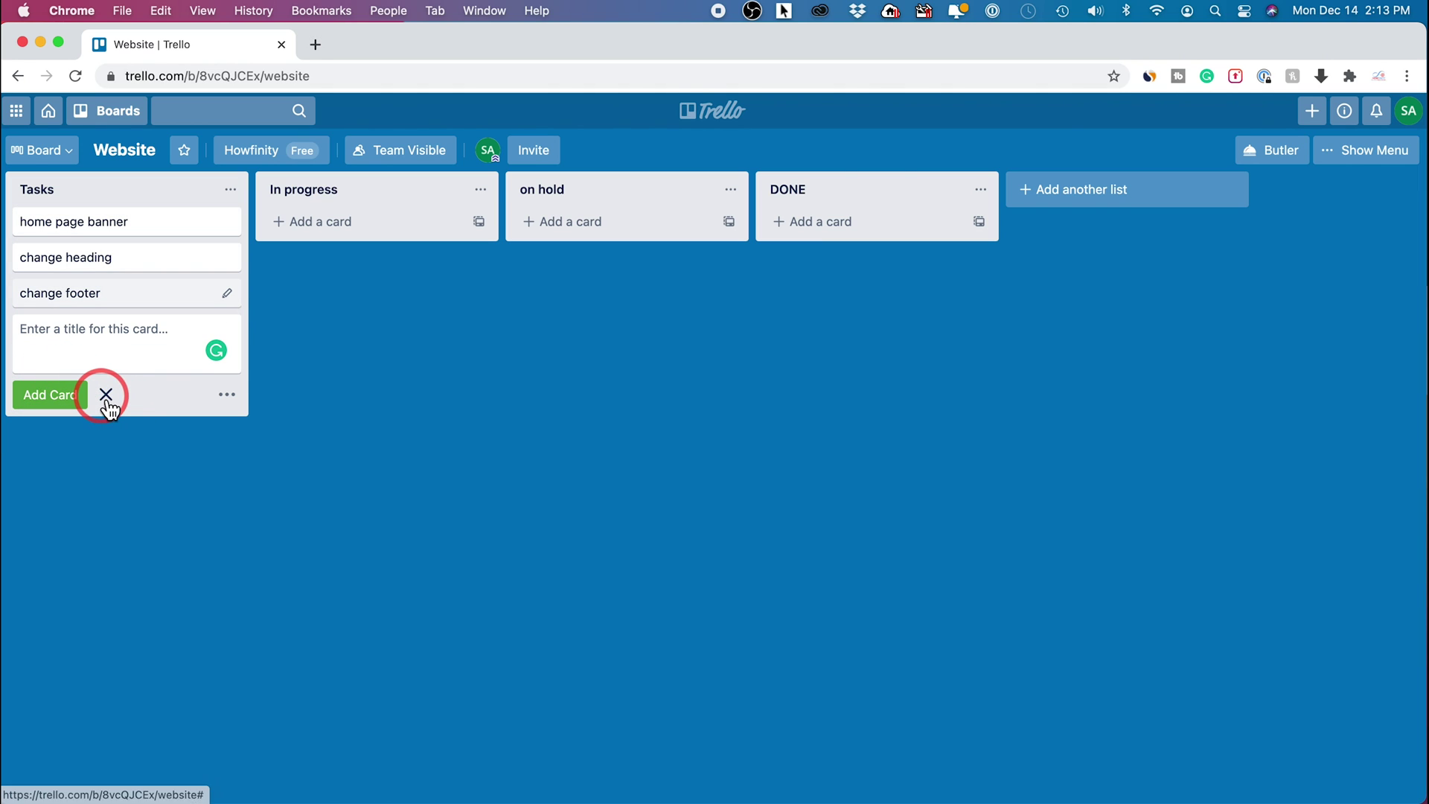
pyautogui.click(105, 394)
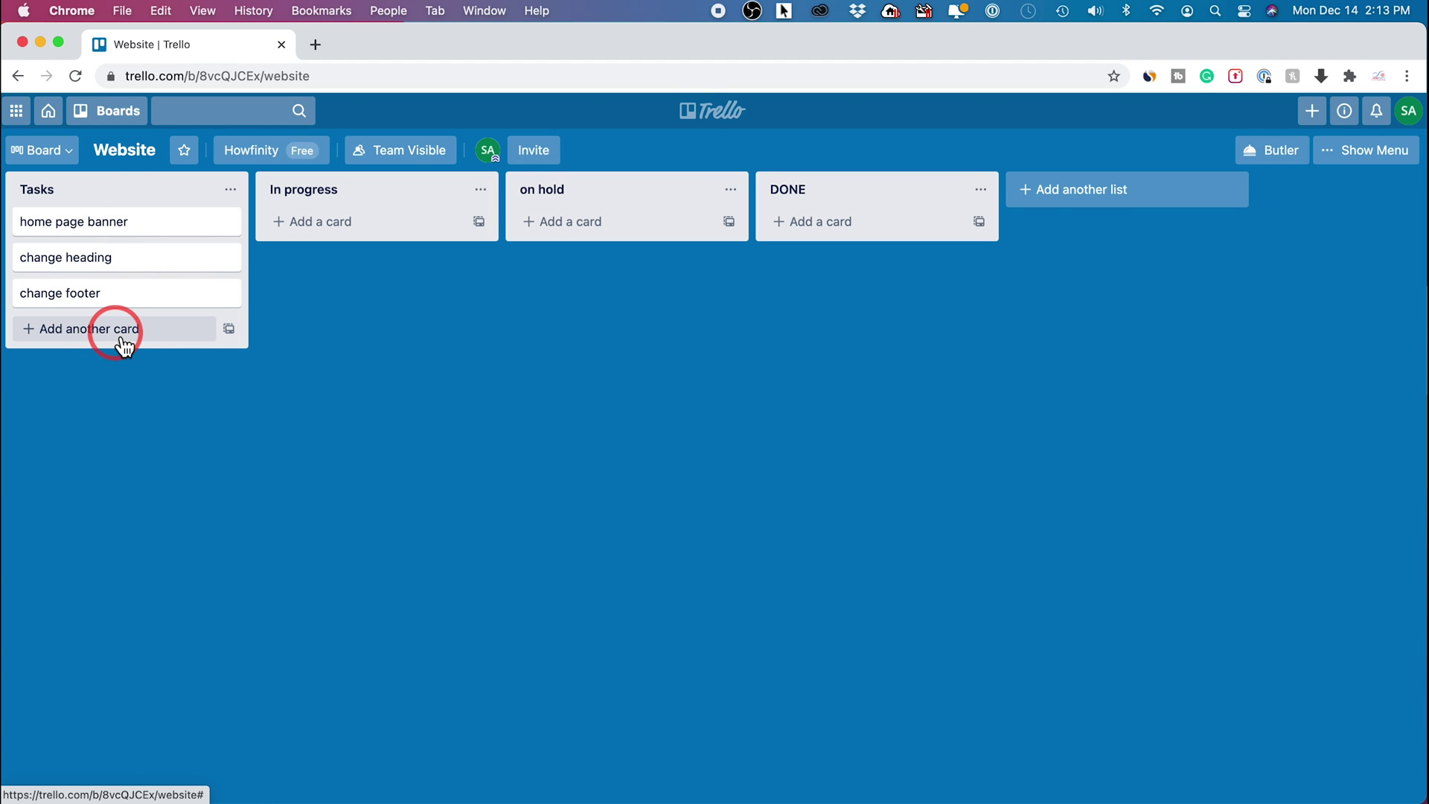
pyautogui.moveTo(74, 221)
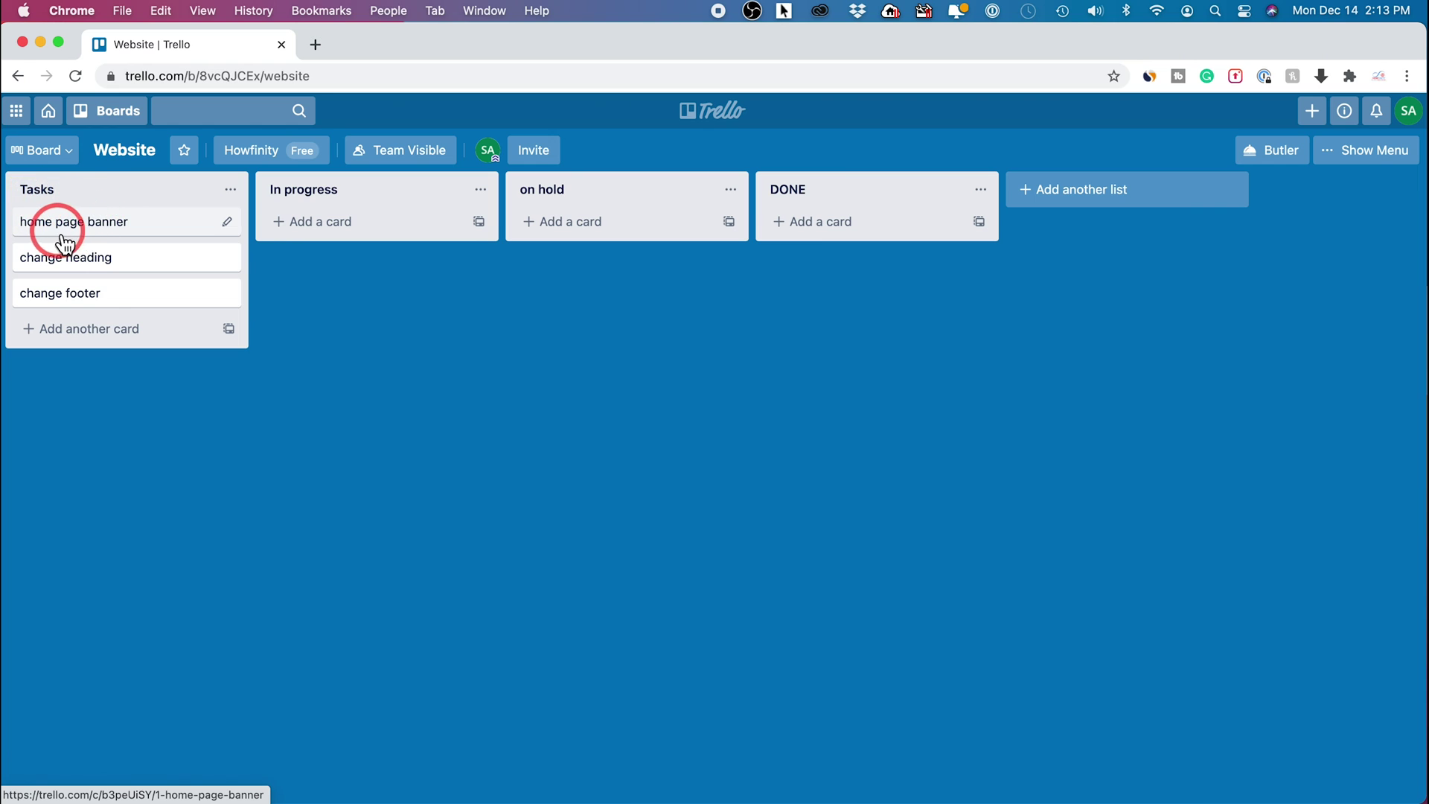
pyautogui.moveTo(52, 245); pyautogui.dragTo(279, 233)
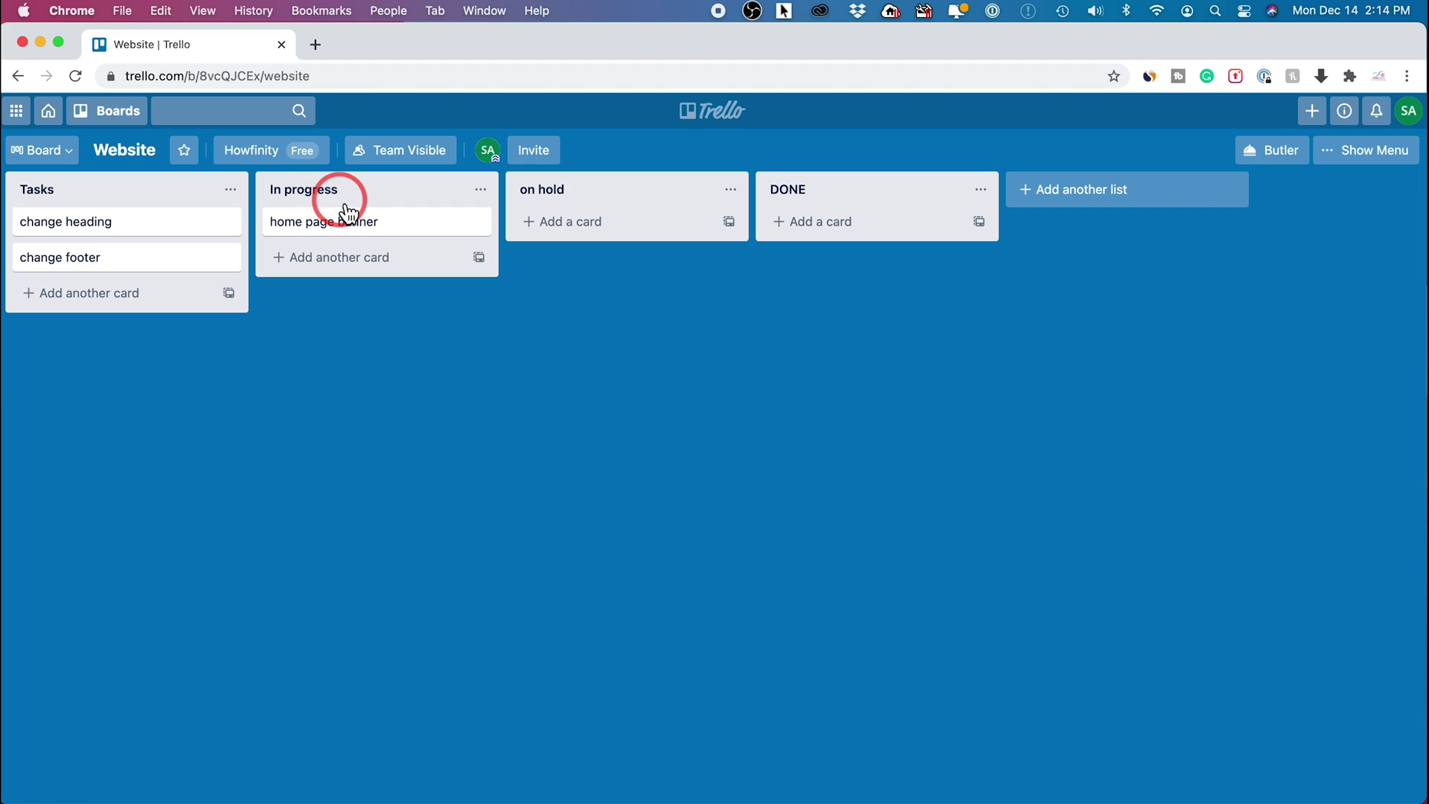
pyautogui.moveTo(317, 246); pyautogui.dragTo(820, 245)
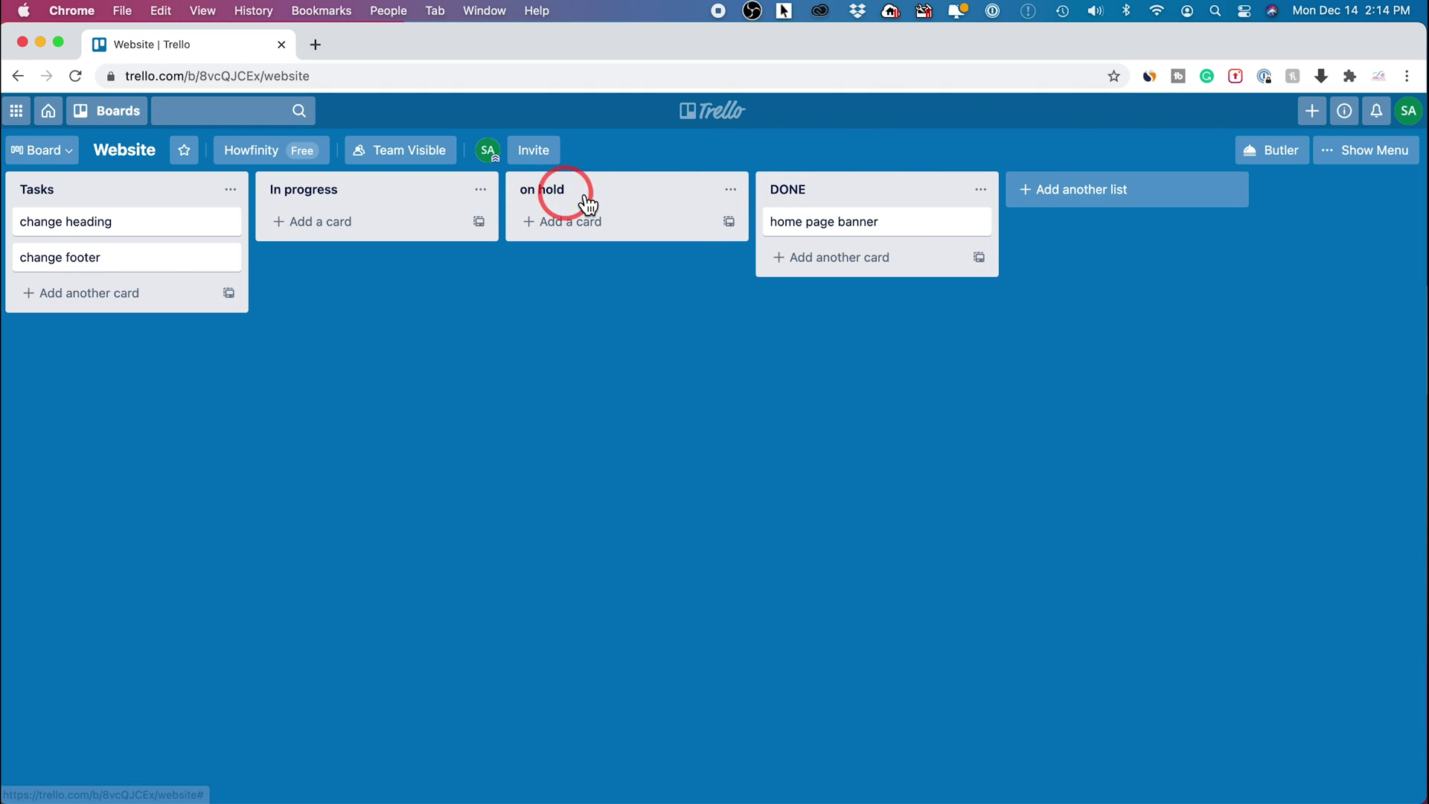
pyautogui.moveTo(825, 221)
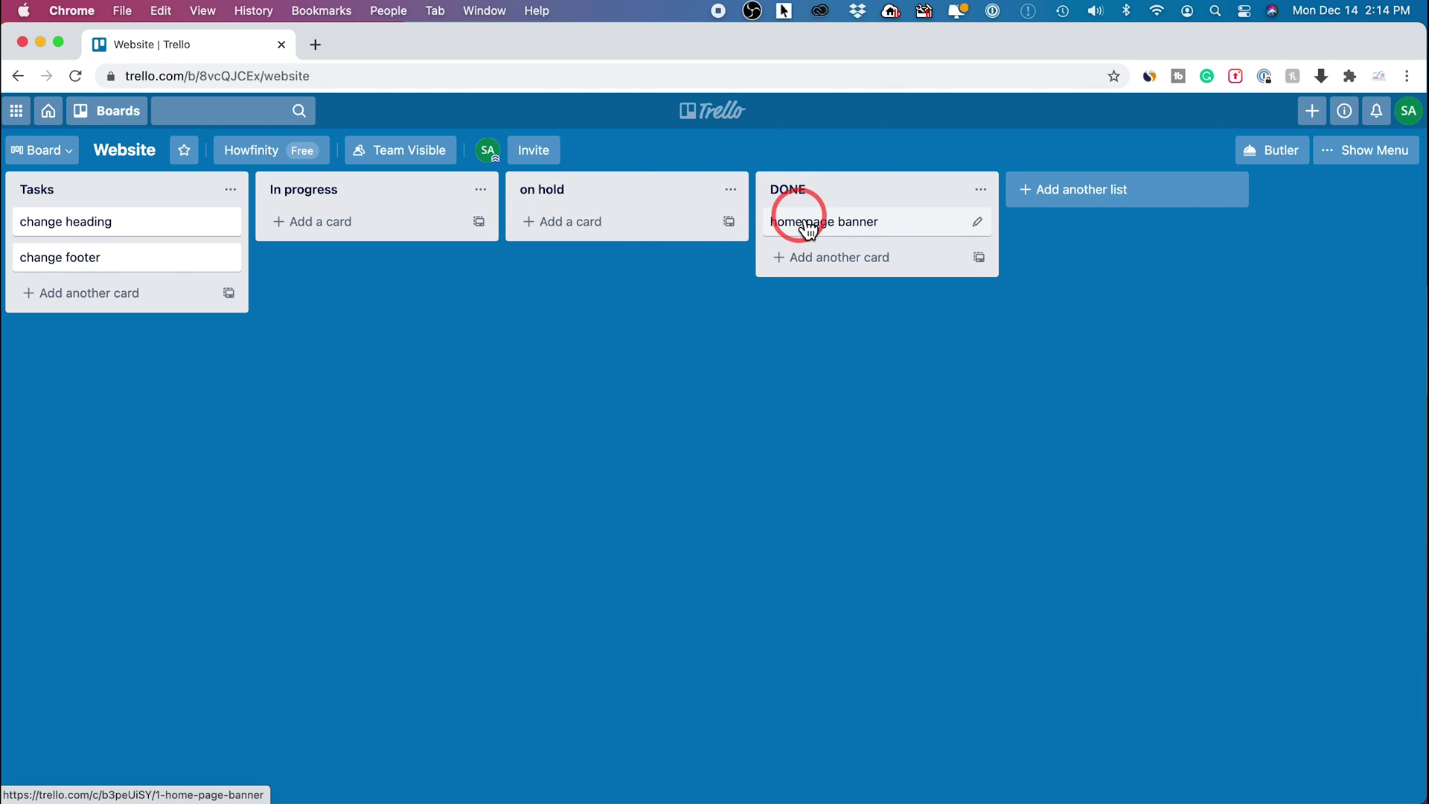
pyautogui.moveTo(854, 222); pyautogui.dragTo(53, 219)
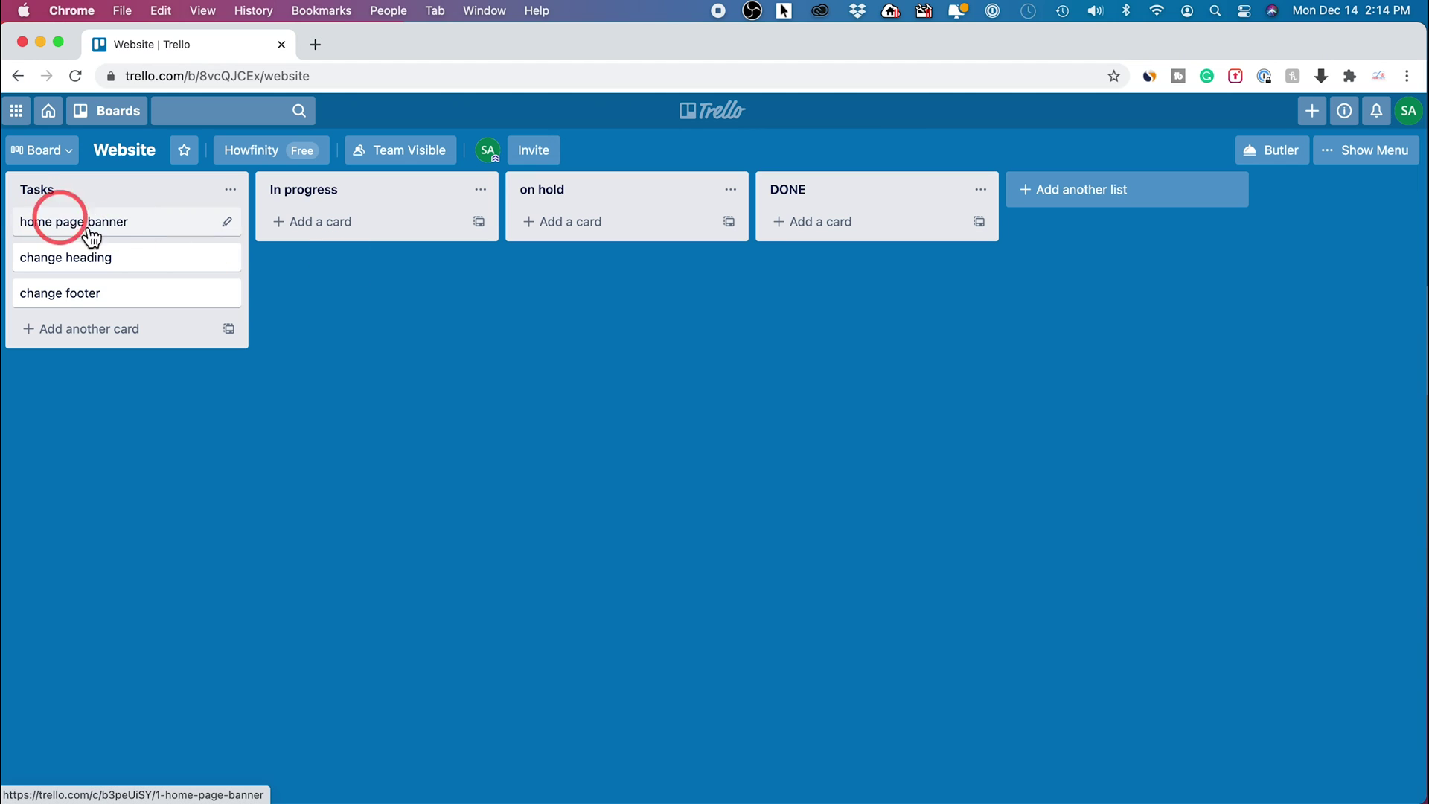
# - Save the description 'banners need to be resized' on the home page banner card
pyautogui.click(140, 224)
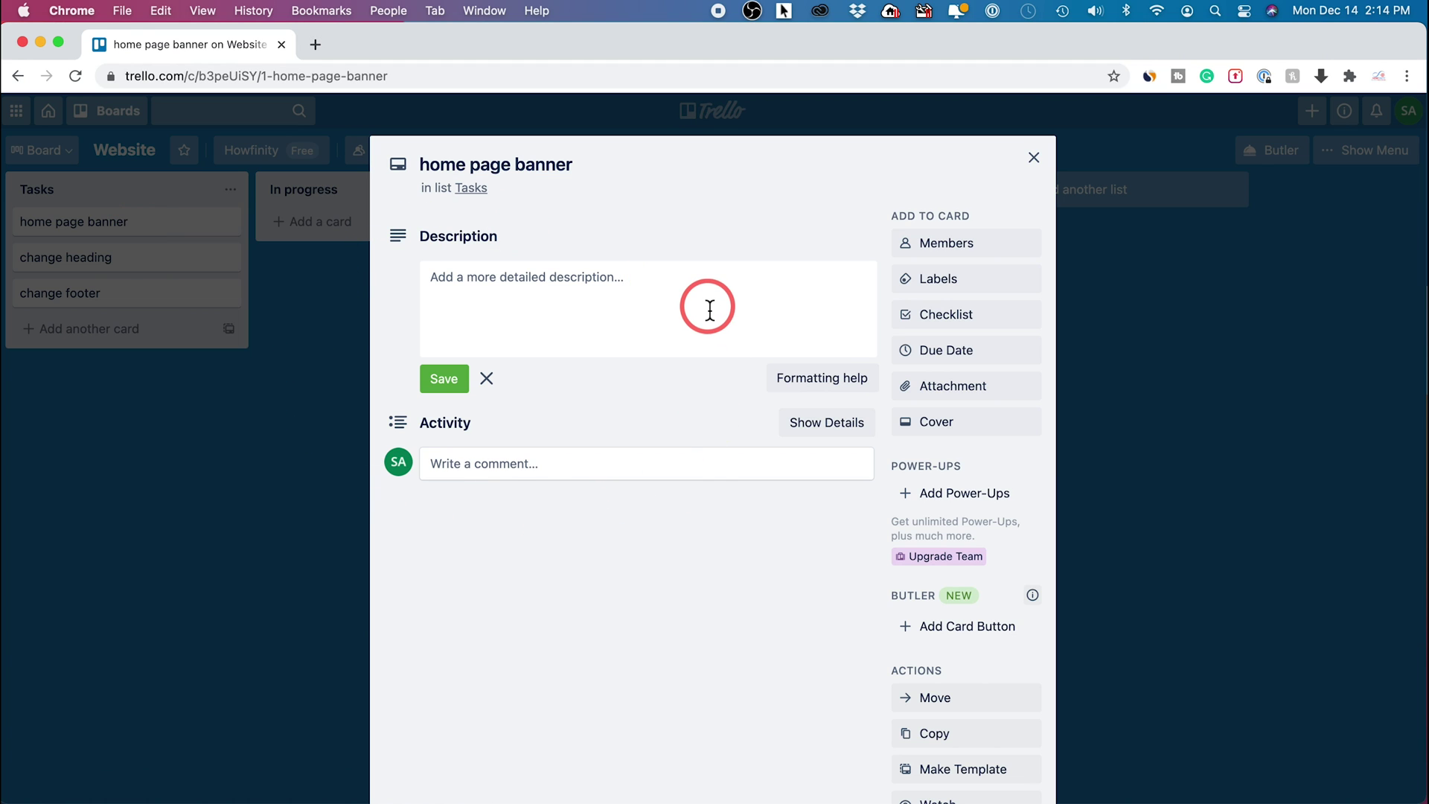
pyautogui.click(423, 165)
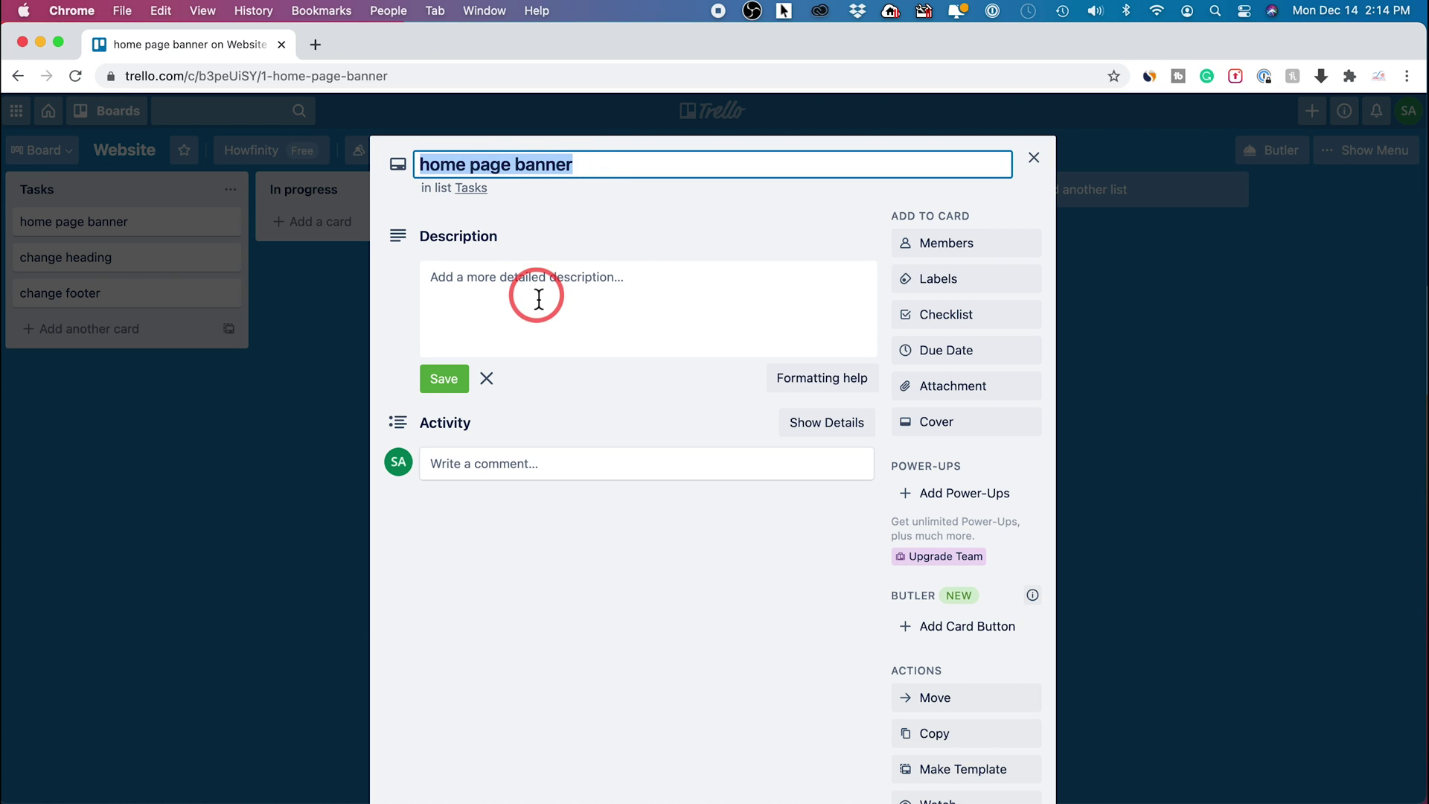
pyautogui.click(489, 296)
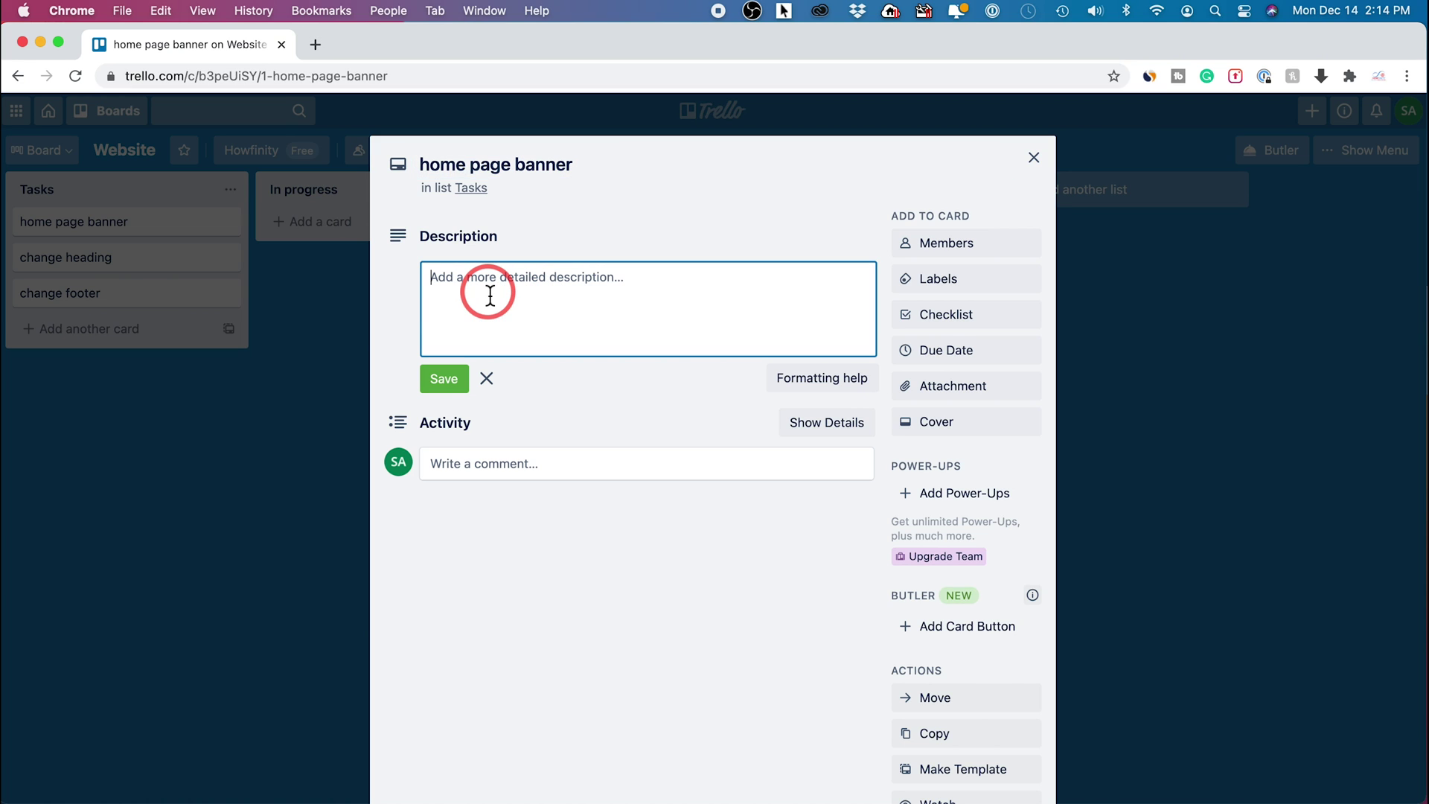
pyautogui.write('banners need to be resized')
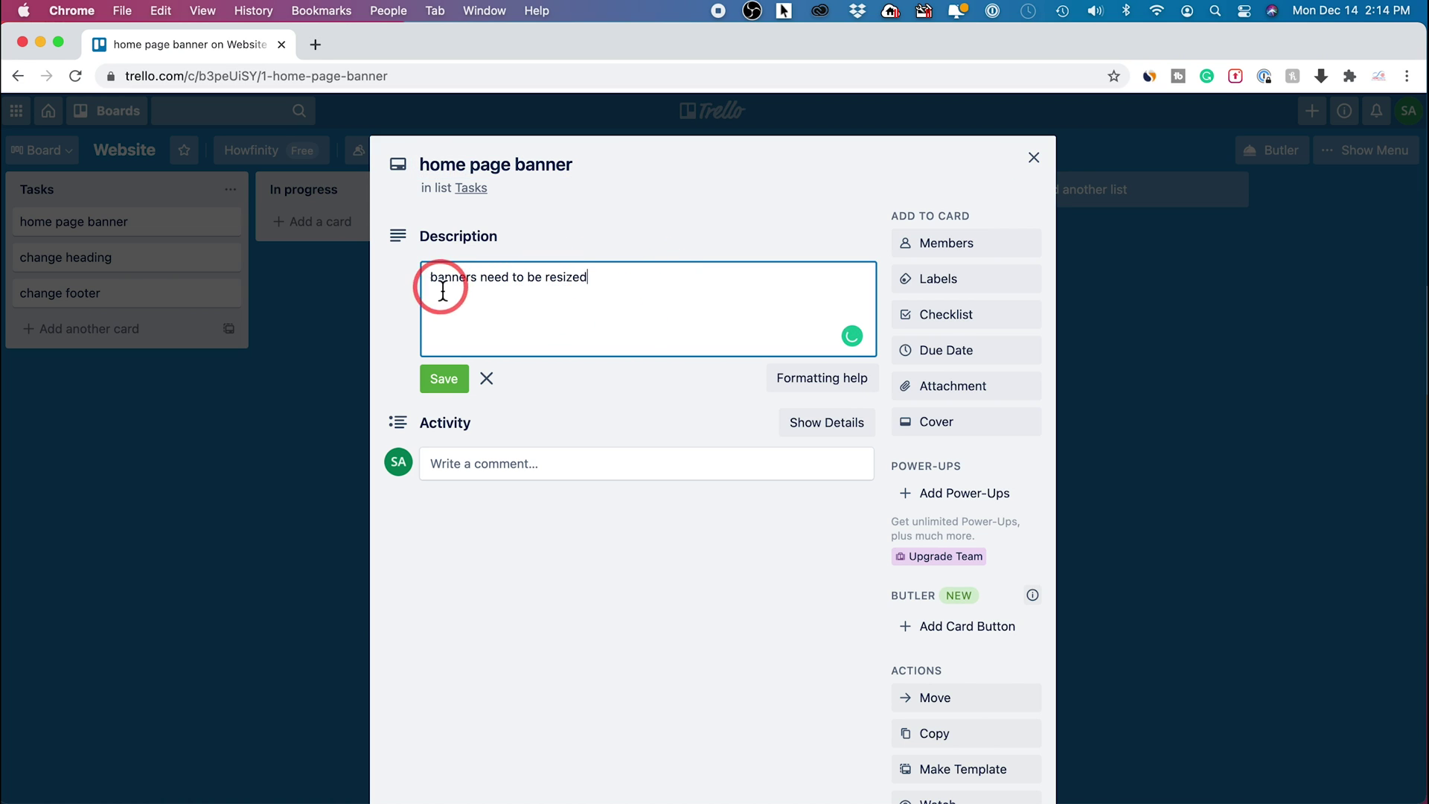
pyautogui.click(443, 380)
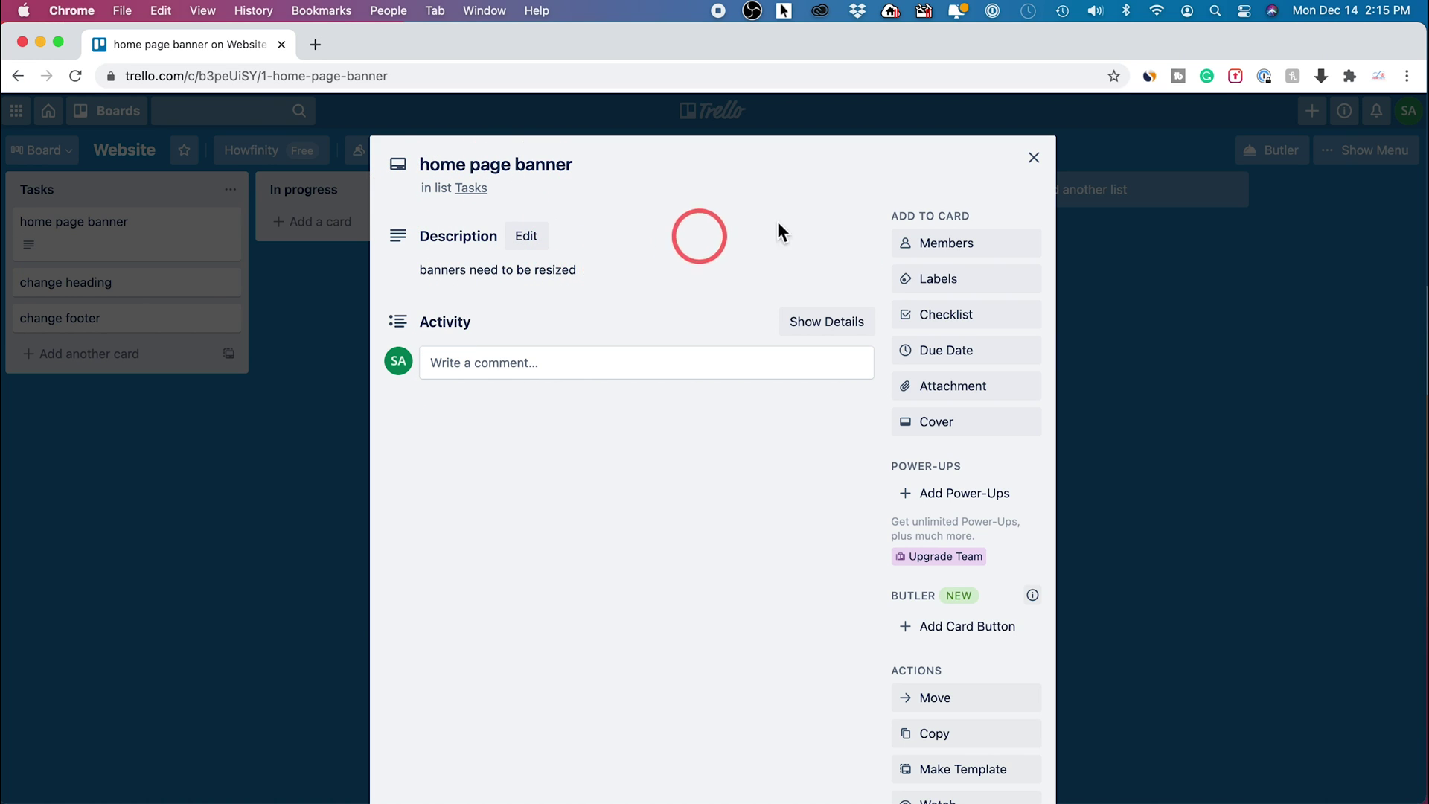
# - Add the green label to the home page banner card and rename that label 'Ready'
pyautogui.moveTo(889, 214); pyautogui.dragTo(985, 220)
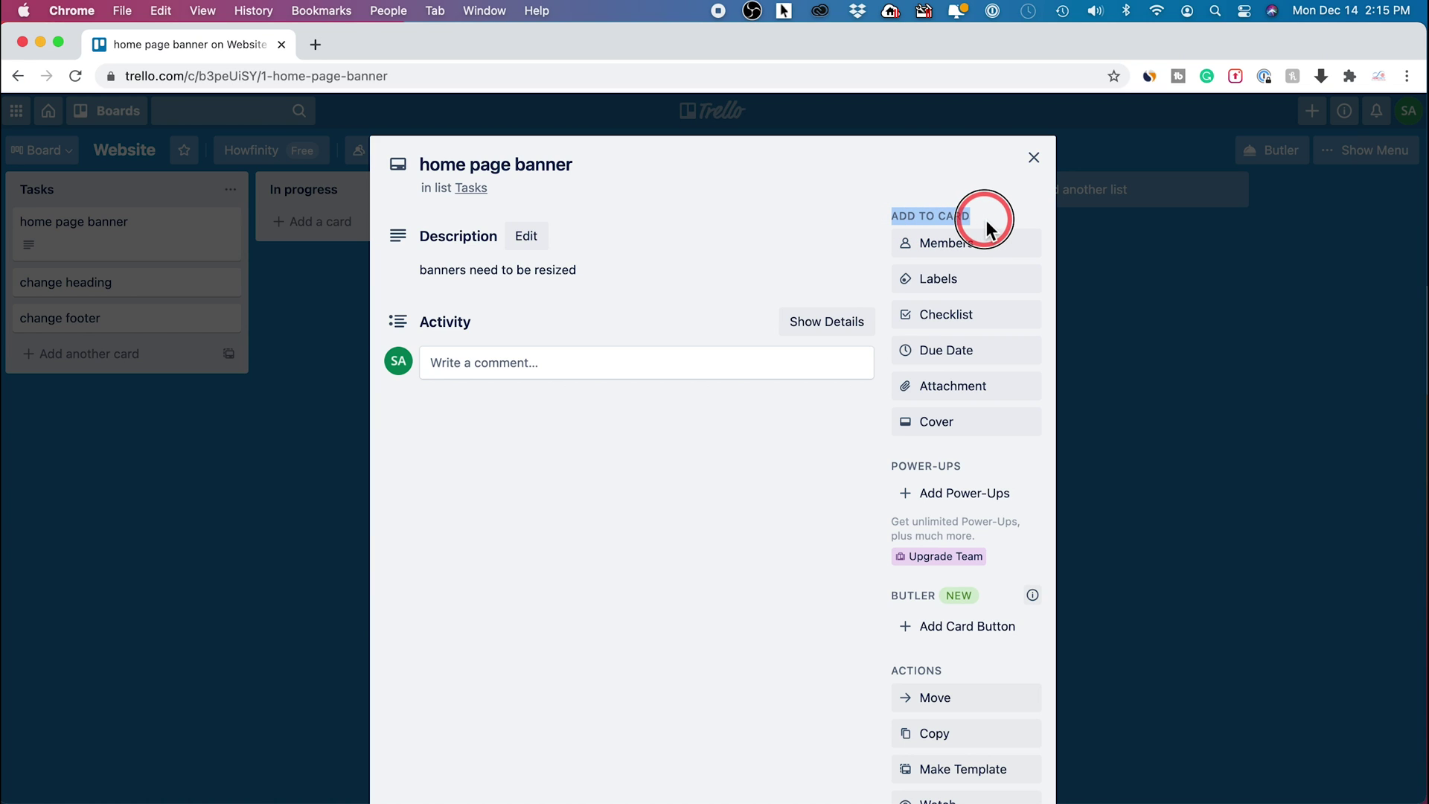
pyautogui.click(936, 257)
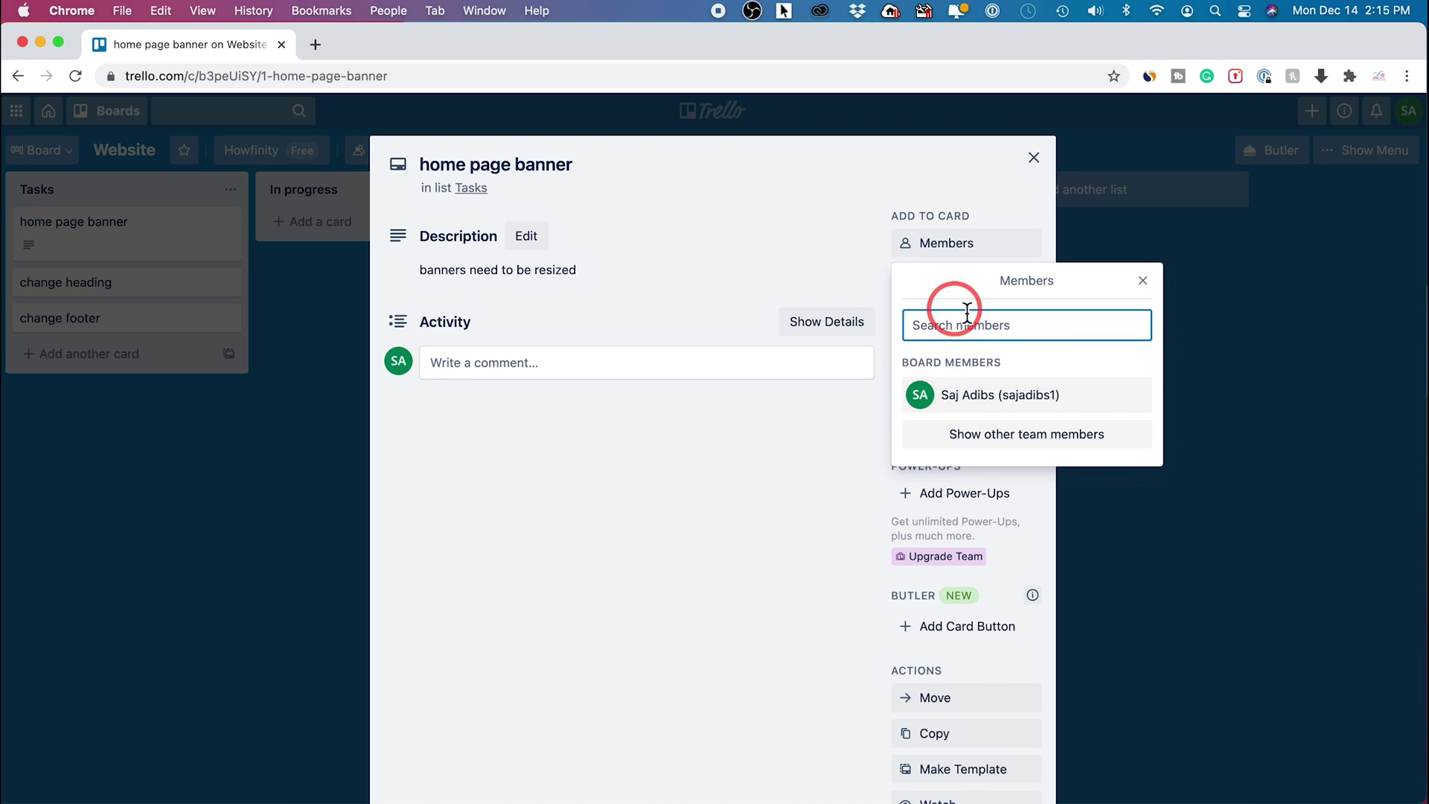
pyautogui.click(1143, 281)
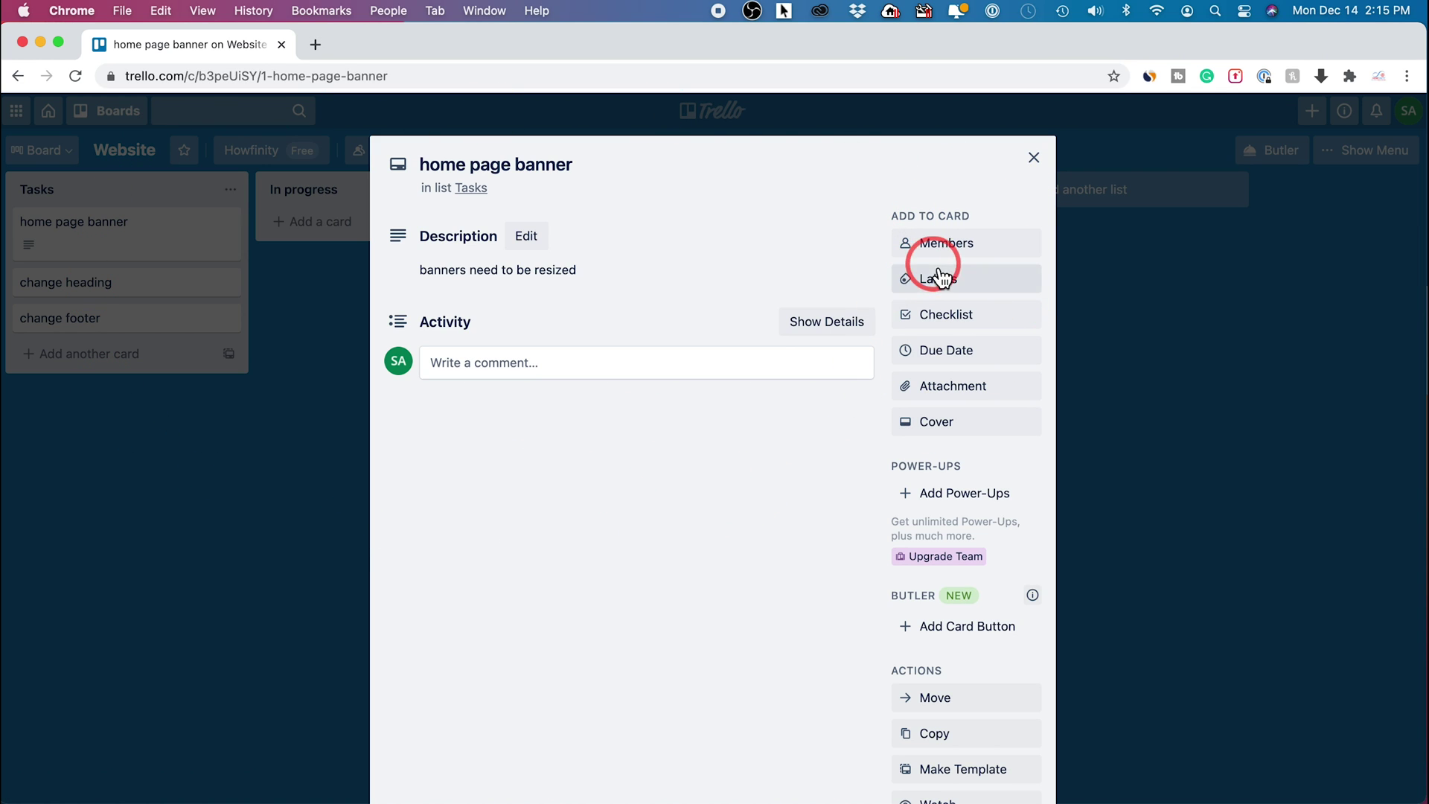
pyautogui.click(960, 287)
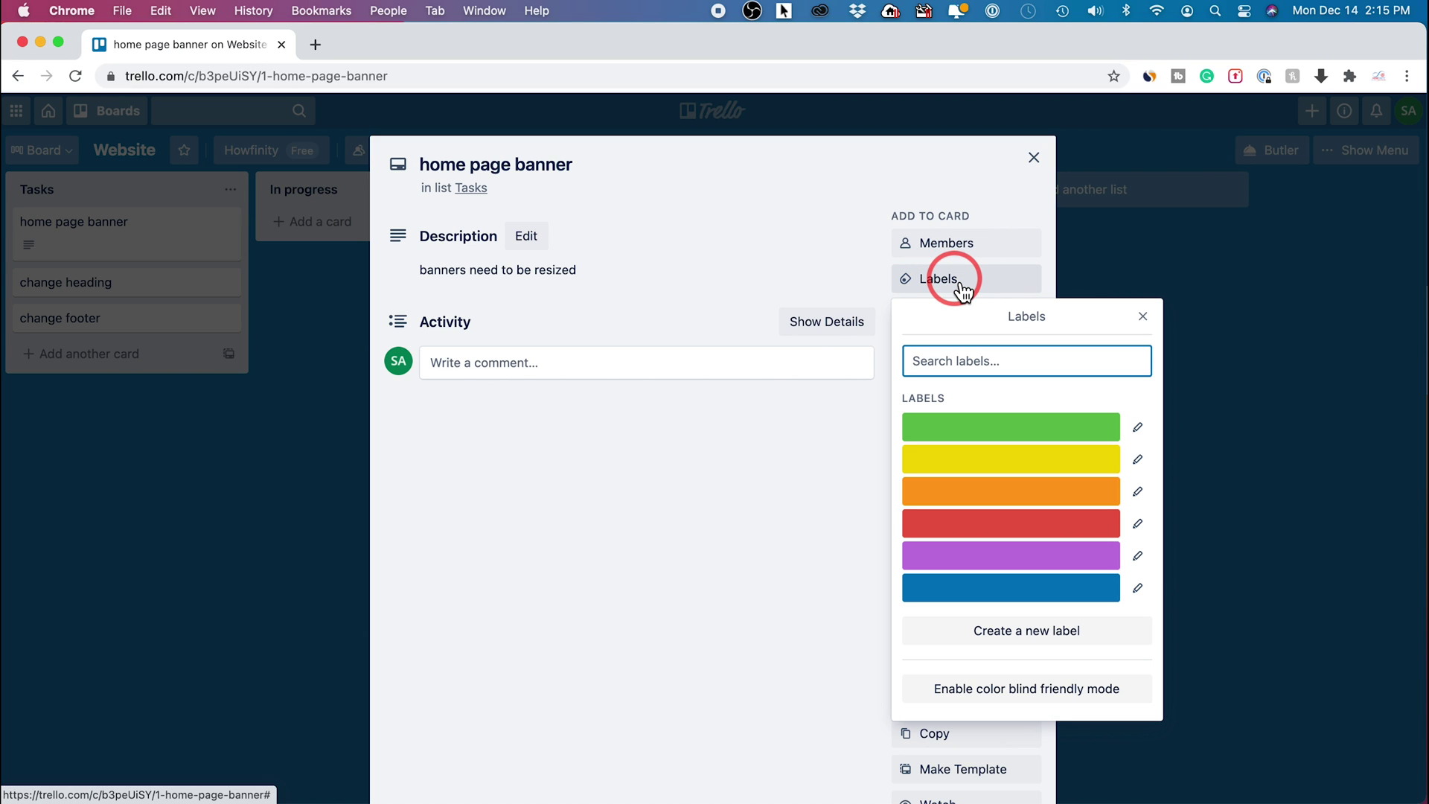
pyautogui.click(938, 437)
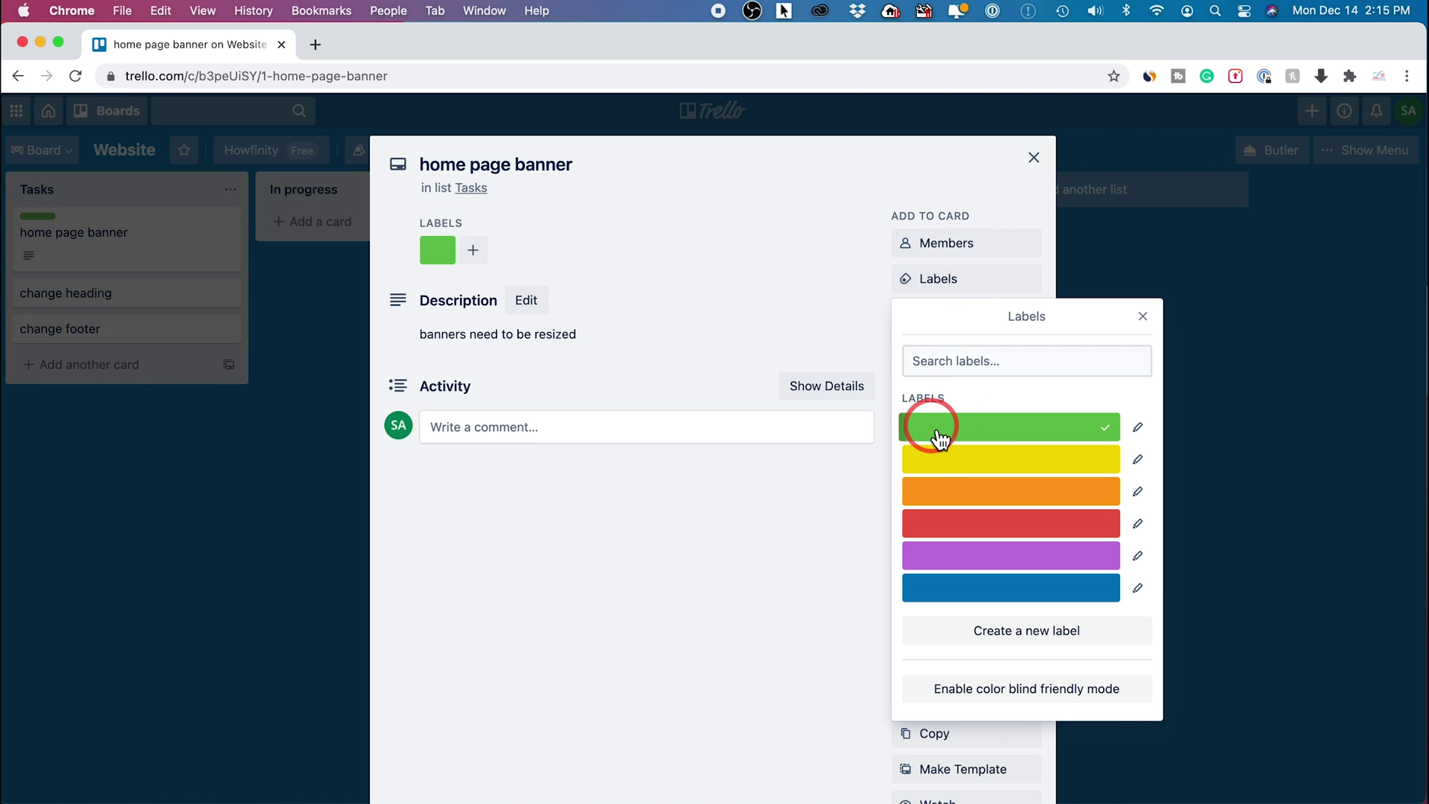
pyautogui.click(1136, 426)
pyautogui.click(979, 385)
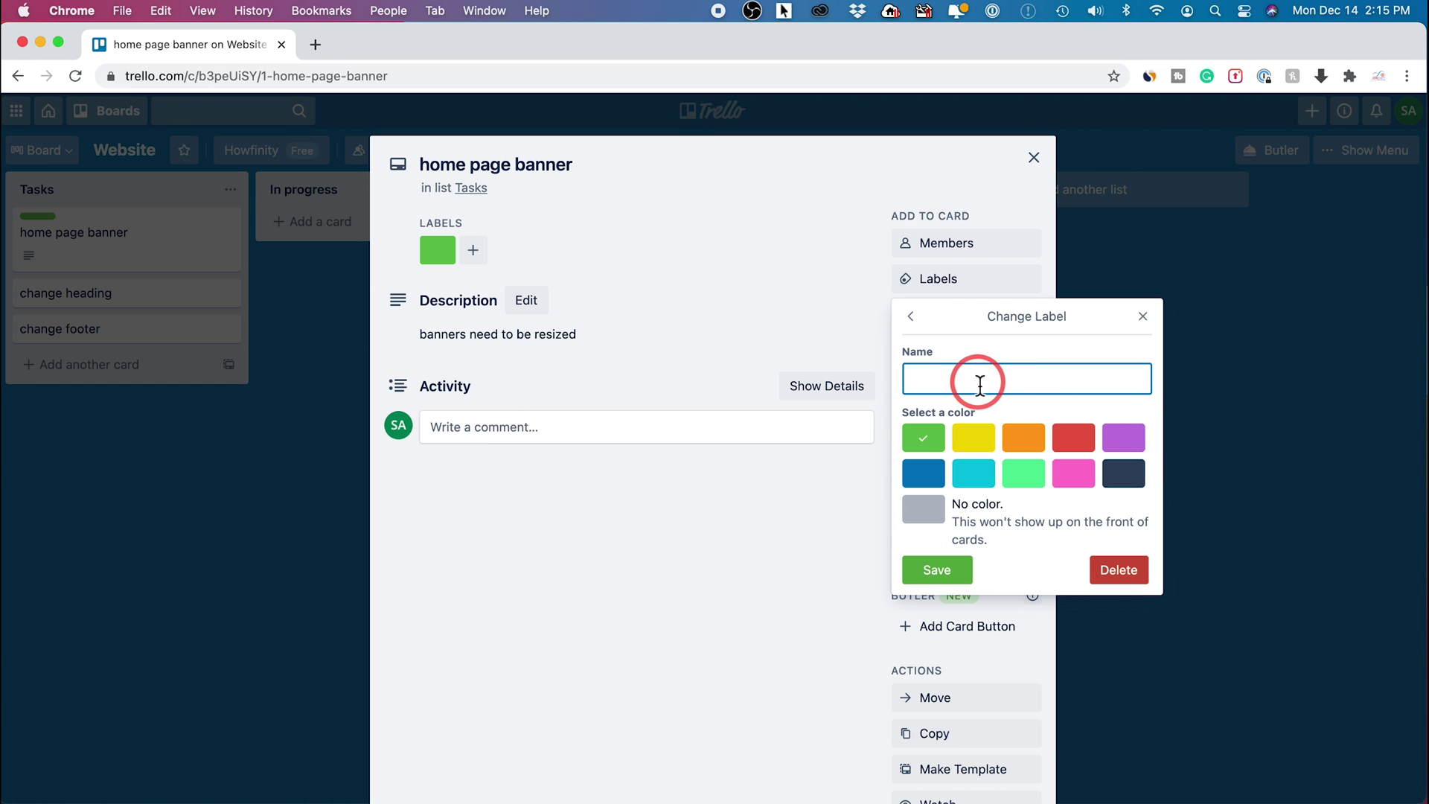
pyautogui.write('Ready')
pyautogui.press('Return')
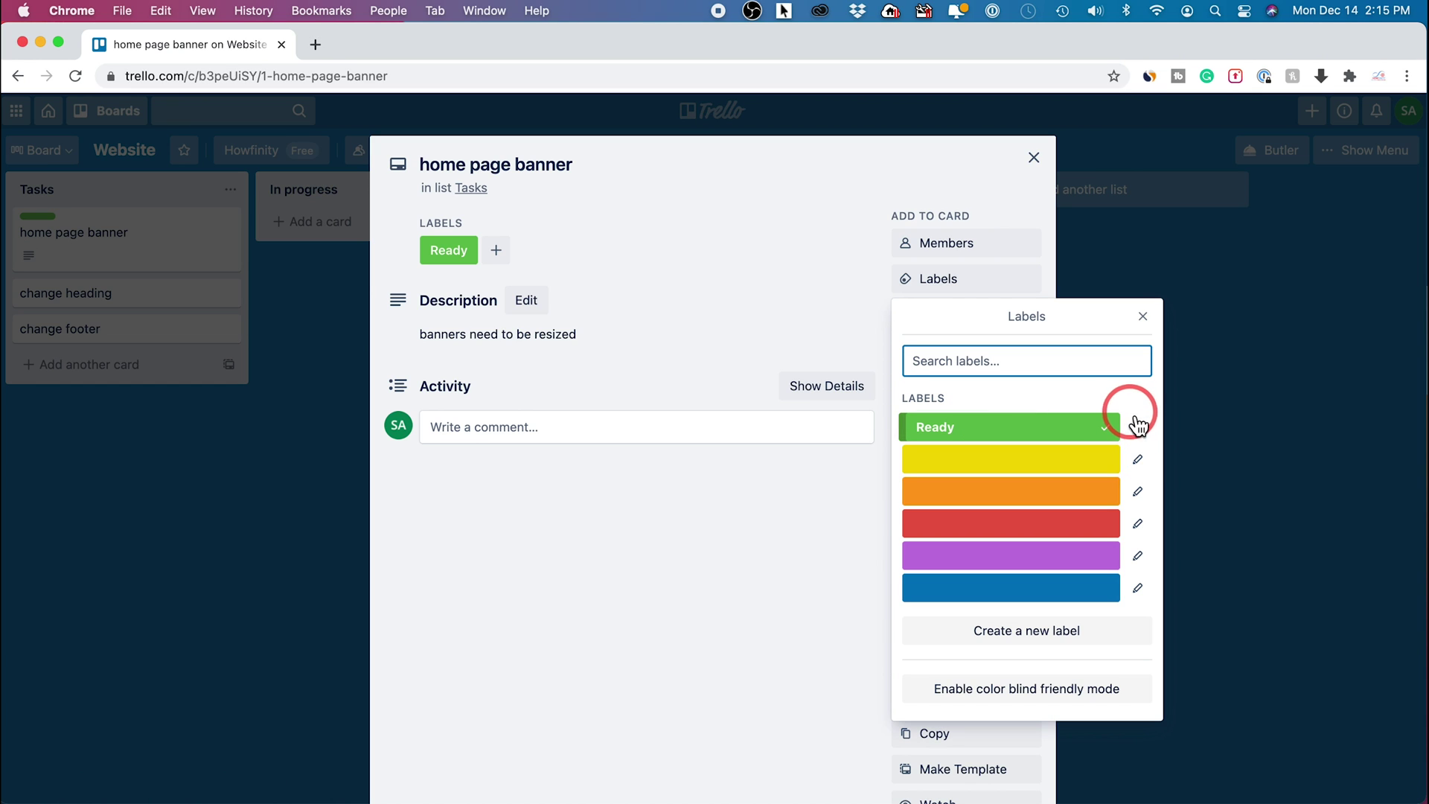
pyautogui.click(1142, 316)
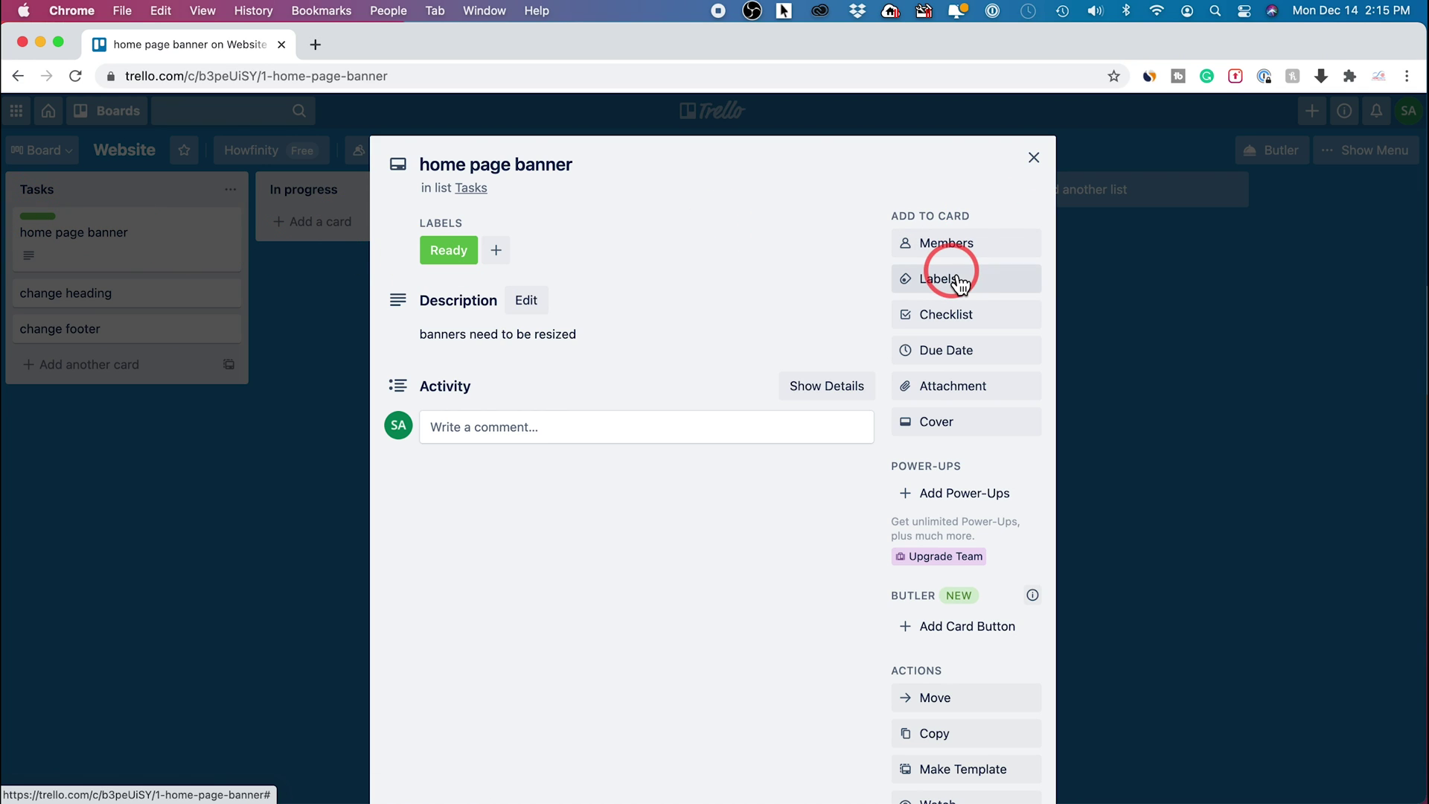
# - Create a checklist on the card and title it 'banner 1'
pyautogui.click(955, 323)
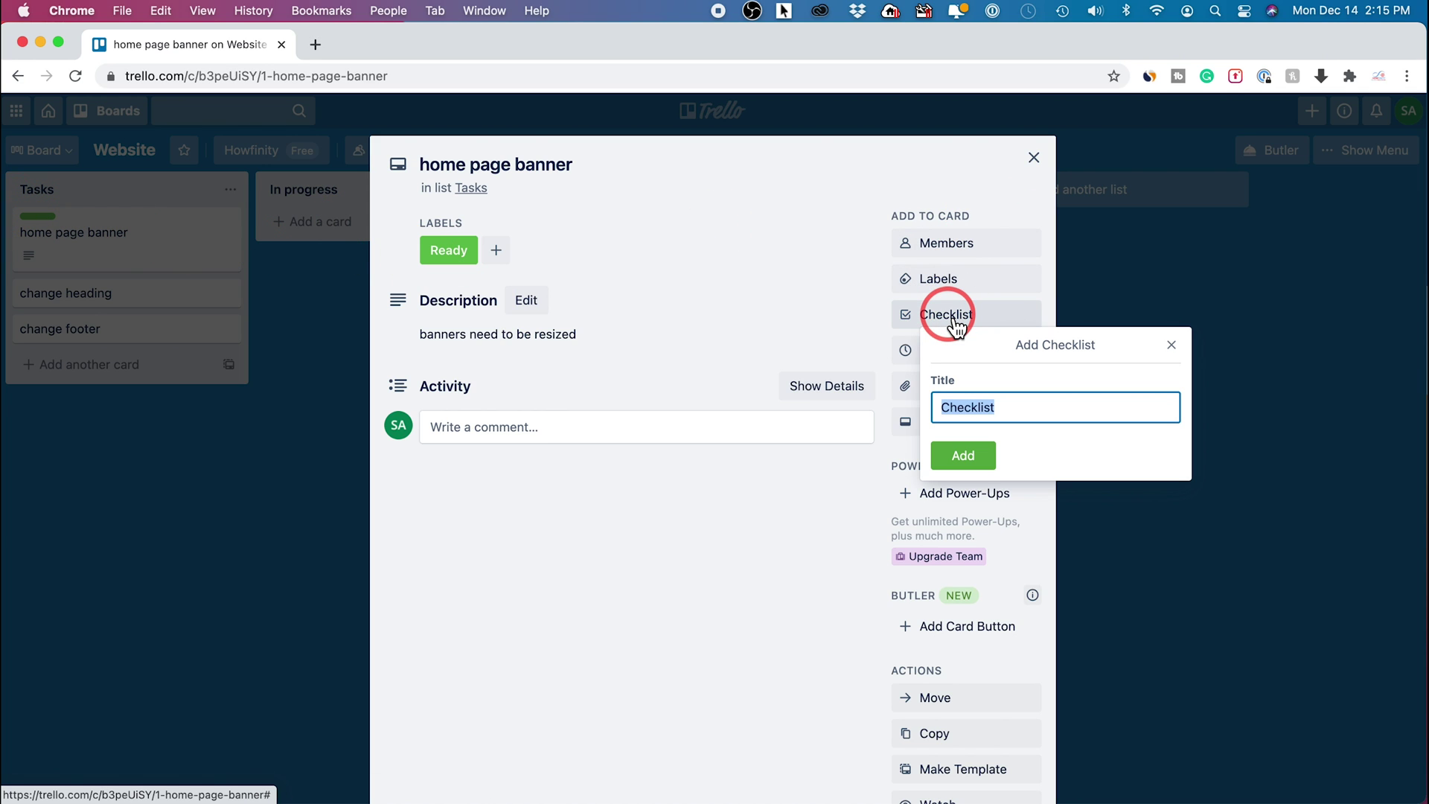
pyautogui.click(963, 460)
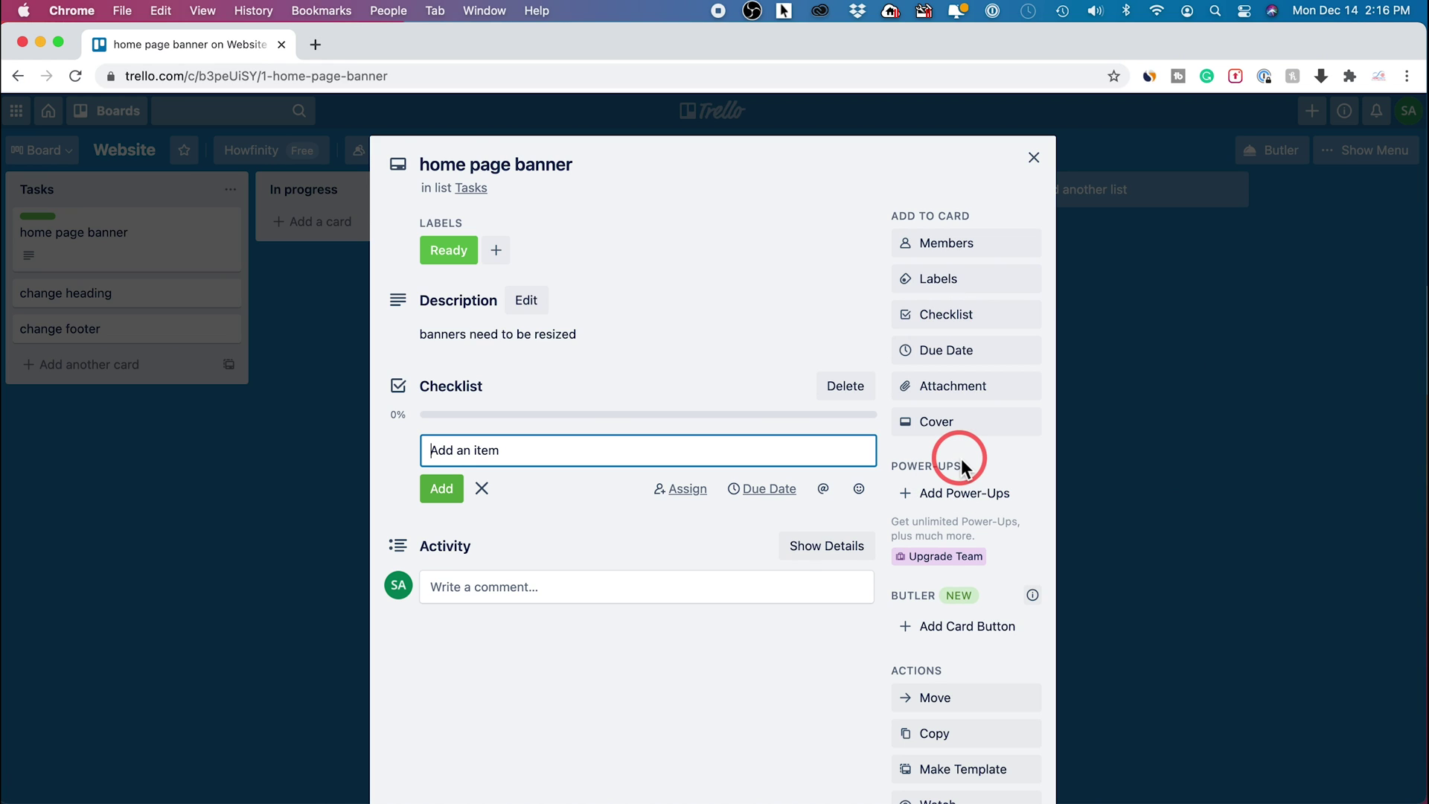
pyautogui.click(453, 387)
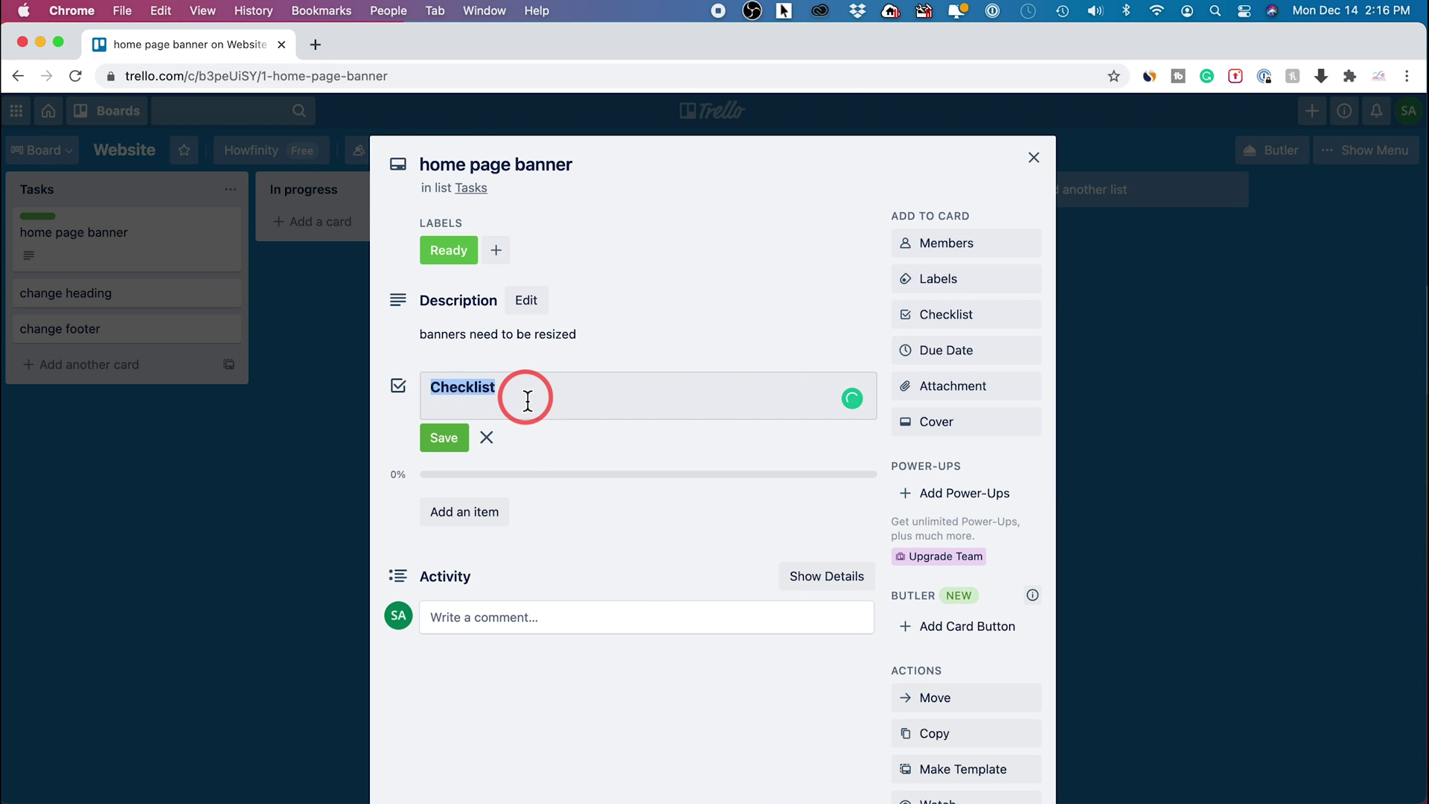
pyautogui.write('b')
pyautogui.write('1')
pyautogui.press('Return')
# - Add the item 'banner 2' to the checklist, then tick and untick it
pyautogui.click(458, 459)
pyautogui.write('banner 2')
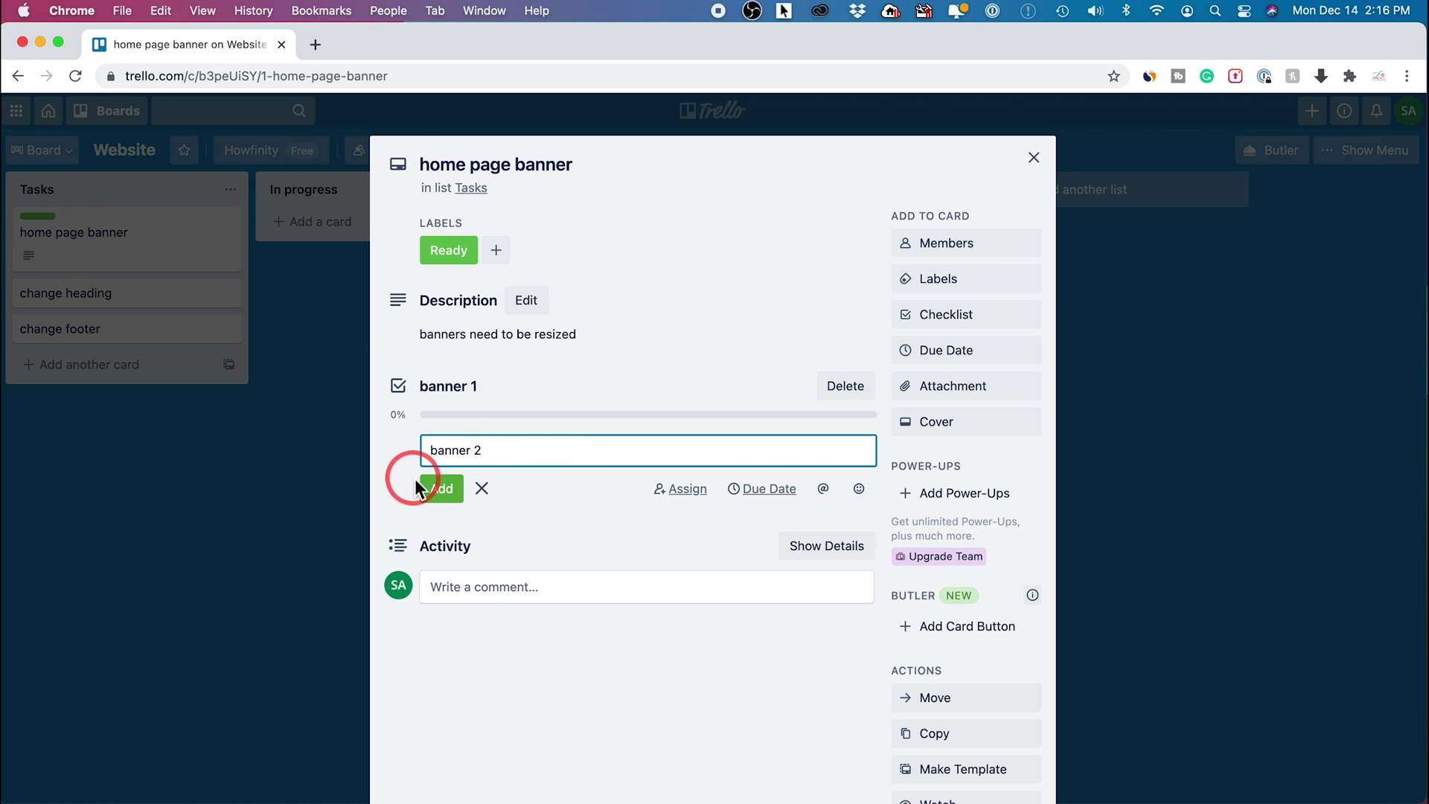
pyautogui.click(453, 492)
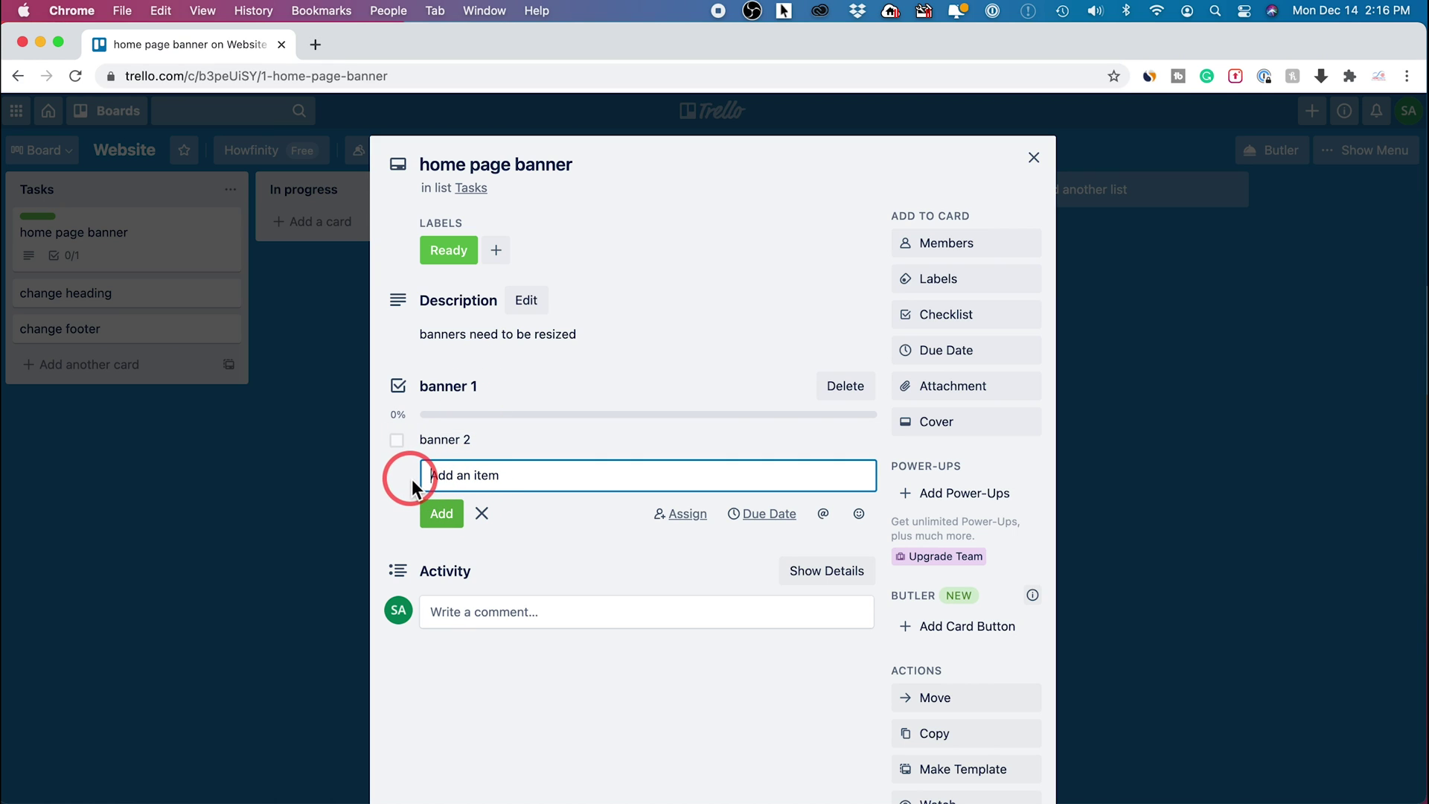
pyautogui.click(482, 514)
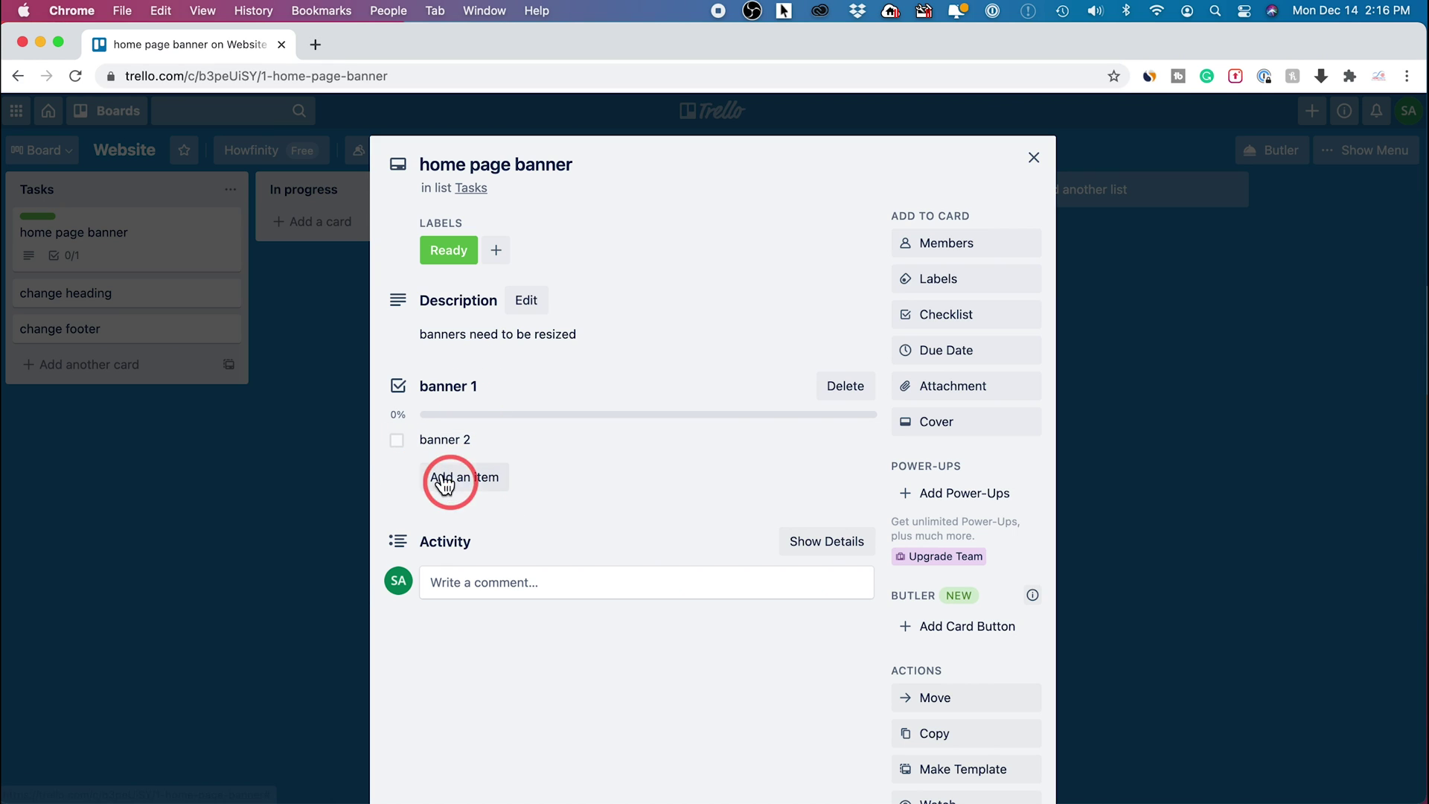
pyautogui.click(400, 444)
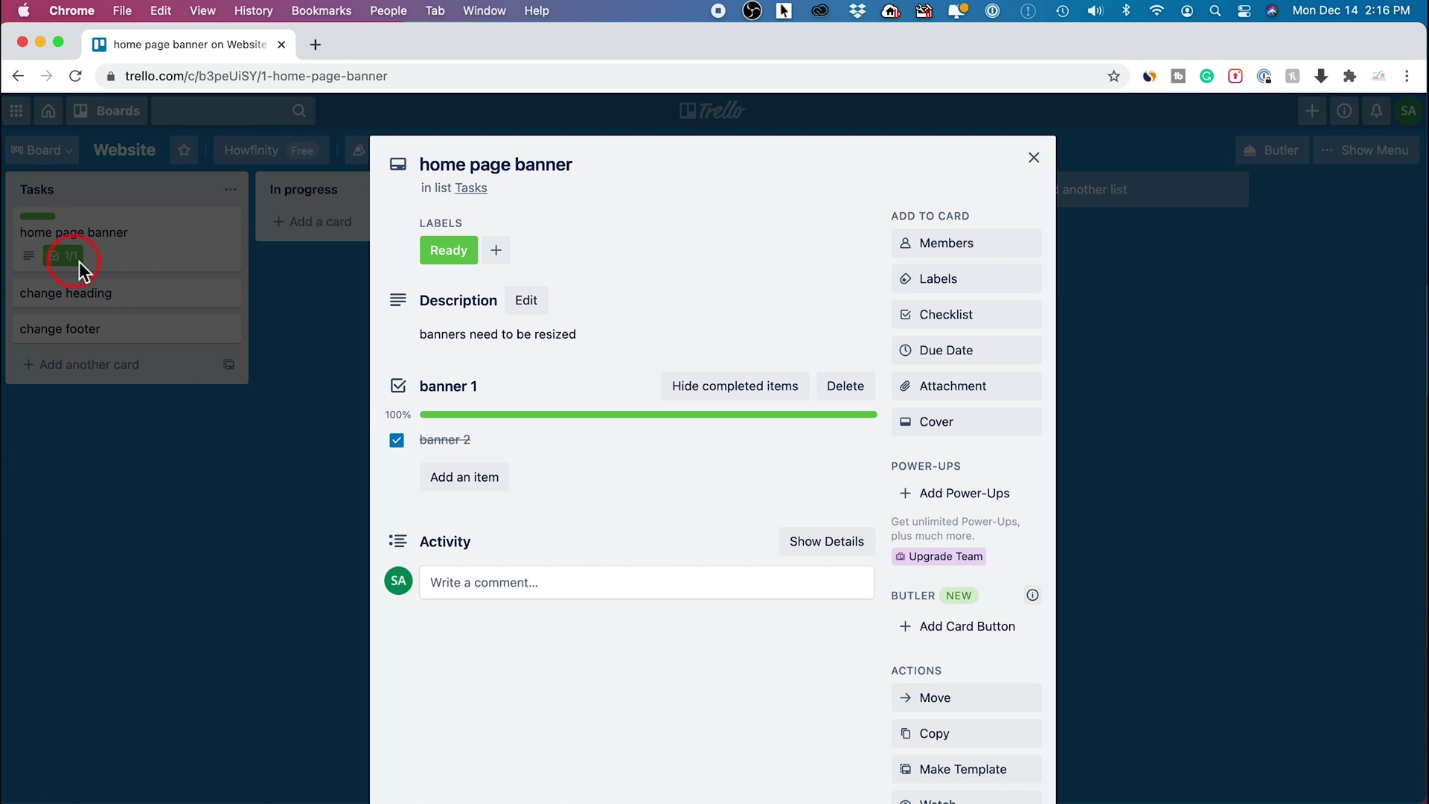
pyautogui.click(396, 441)
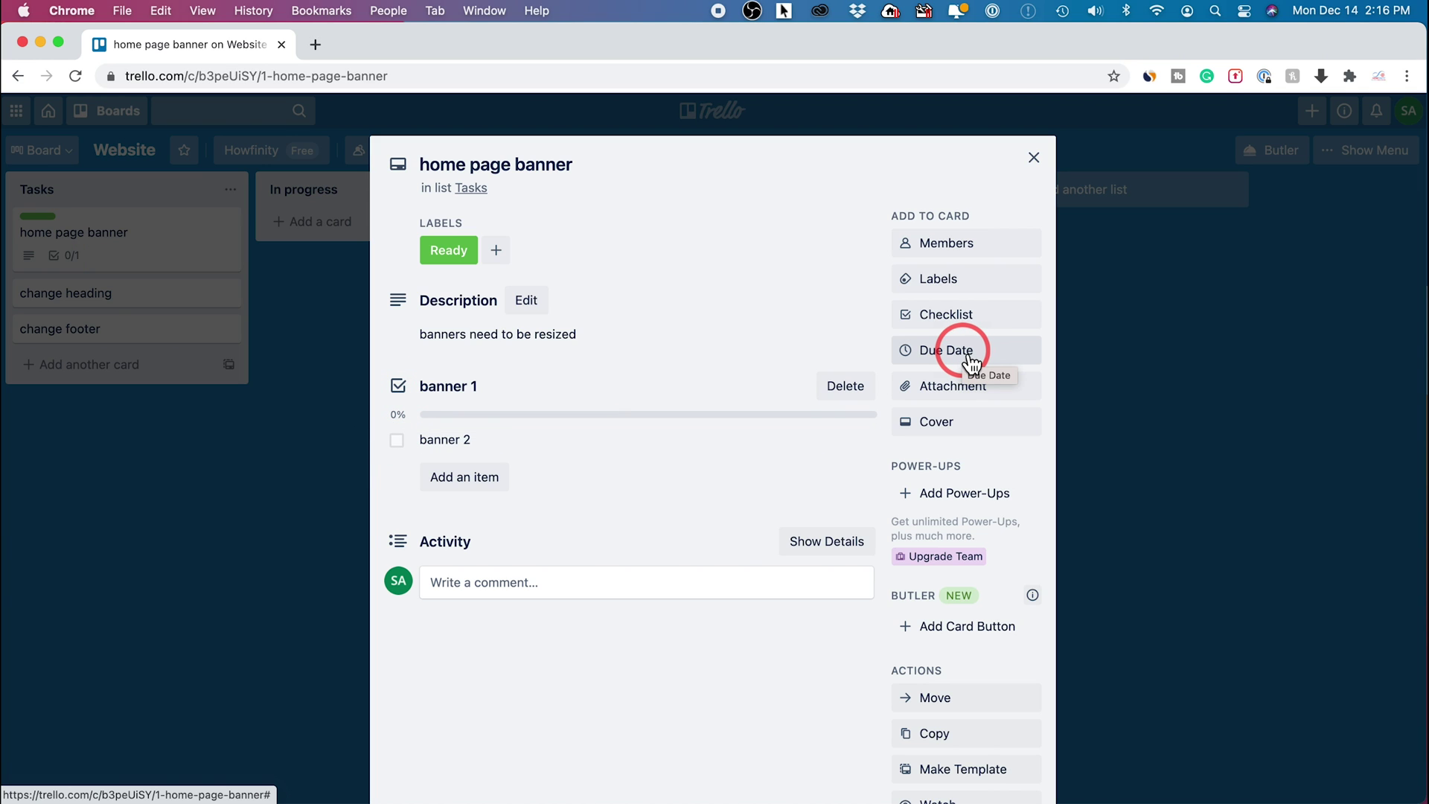
# - Set the card's due date to 12/15/2020 at 2:16 PM, then close and reopen the card
pyautogui.click(971, 363)
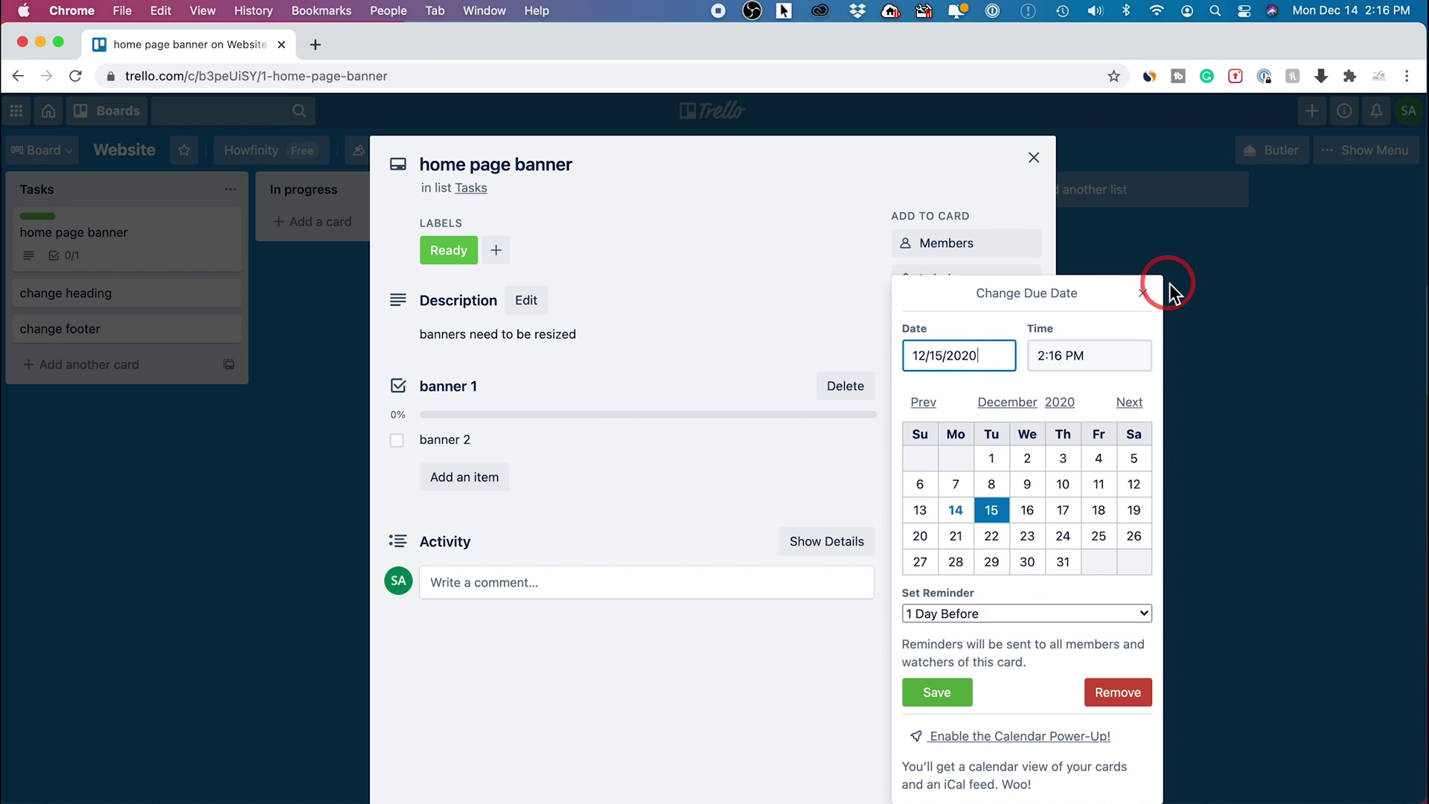
pyautogui.click(936, 692)
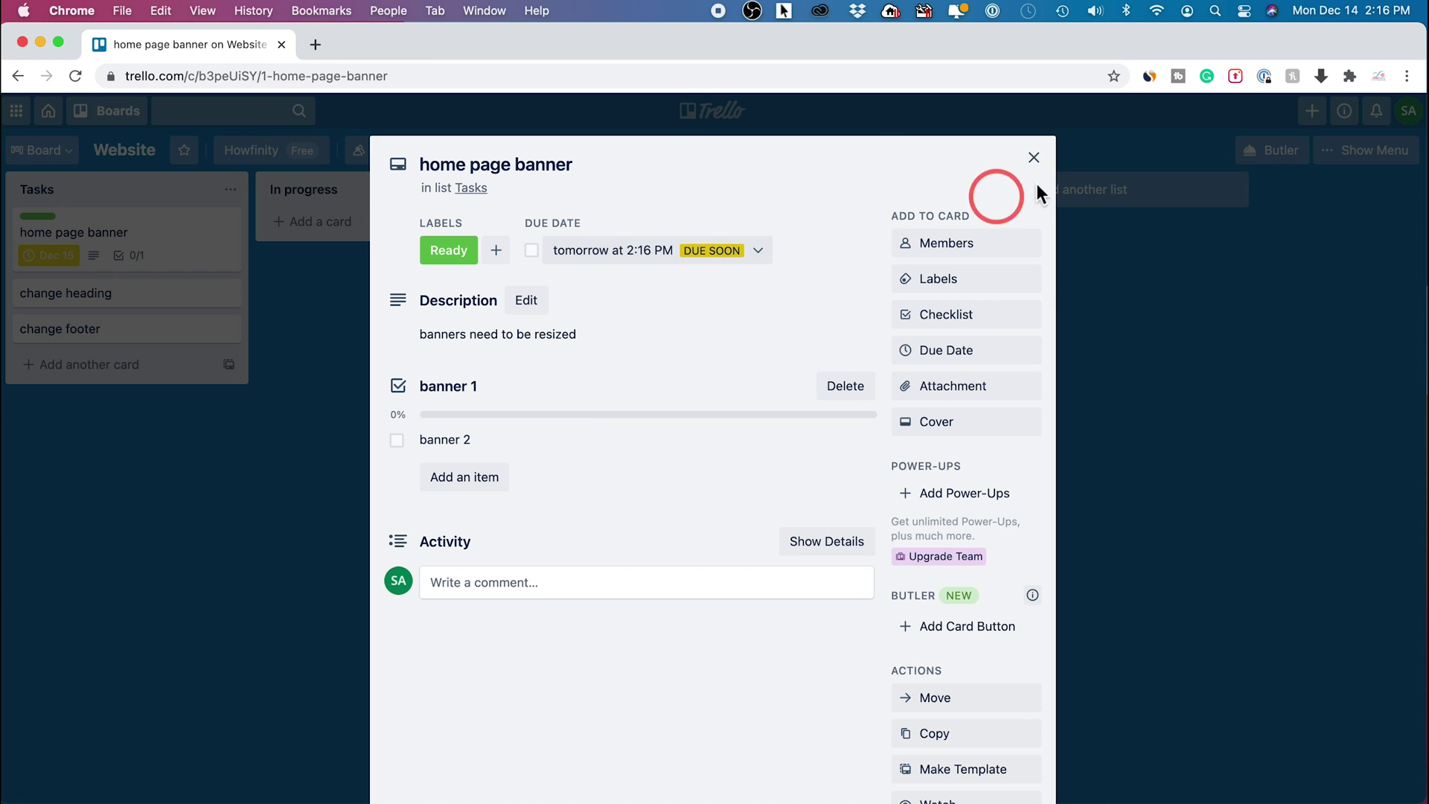
pyautogui.click(1035, 160)
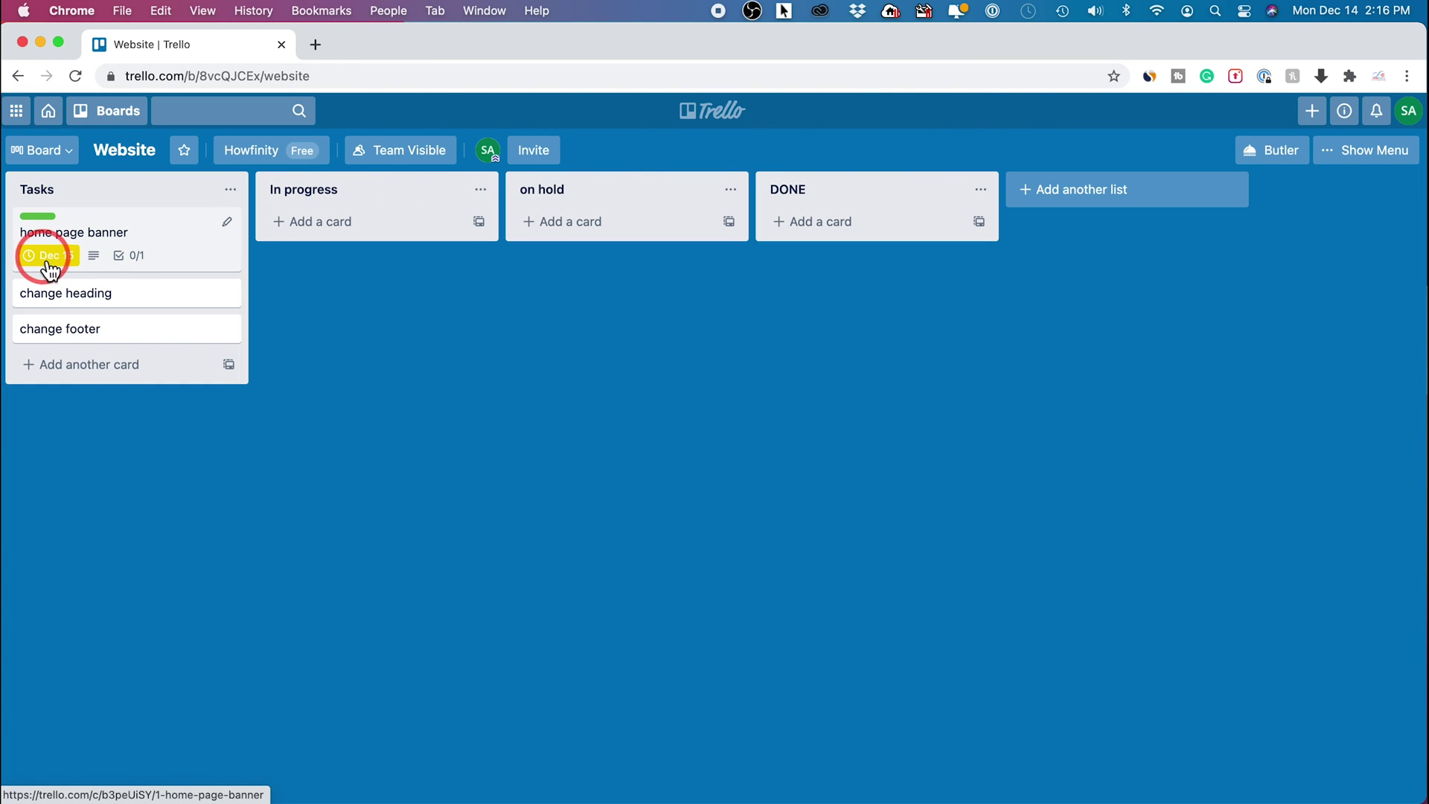
pyautogui.click(52, 270)
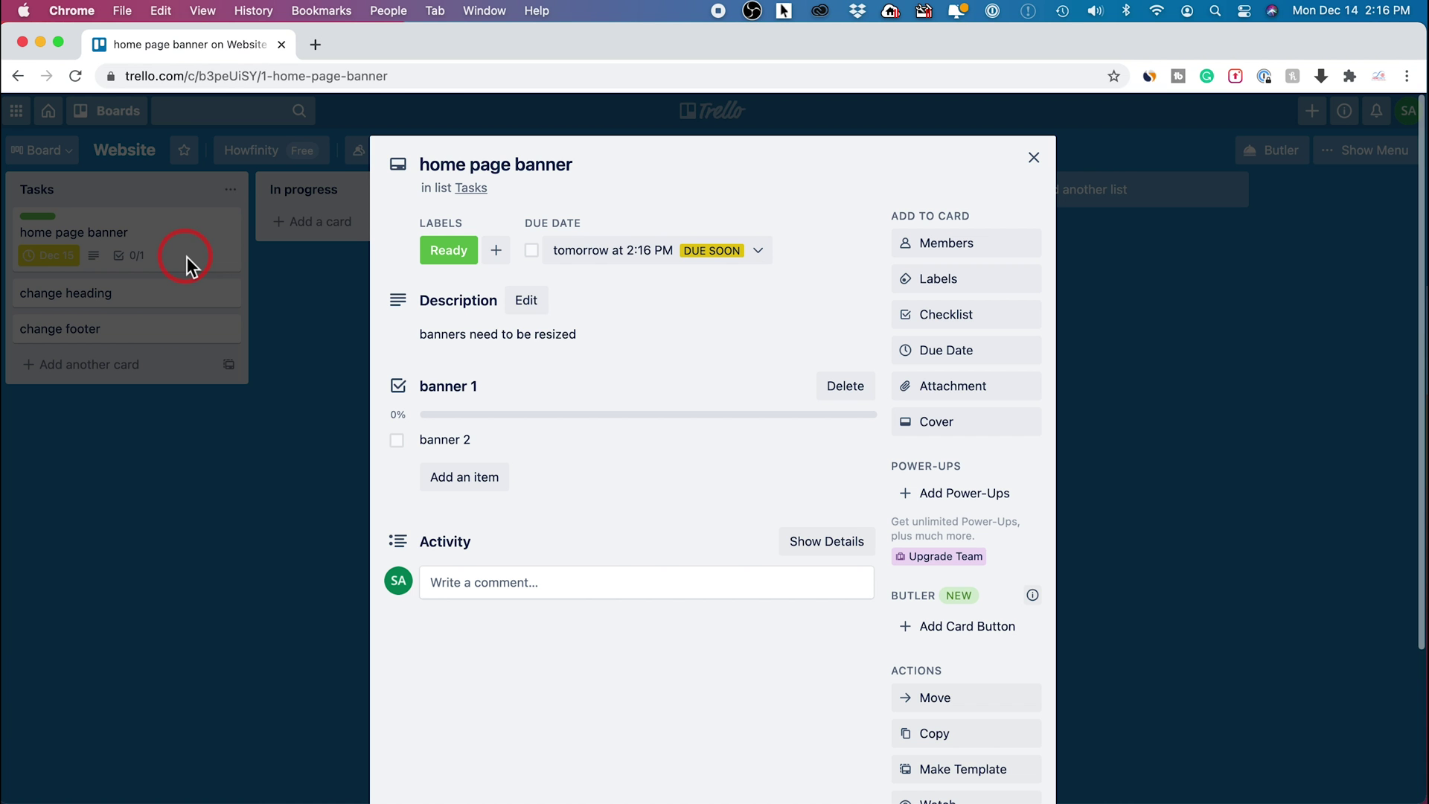
# - Attach a screenshot file from the computer to the home page banner card, then close the card
pyautogui.click(956, 399)
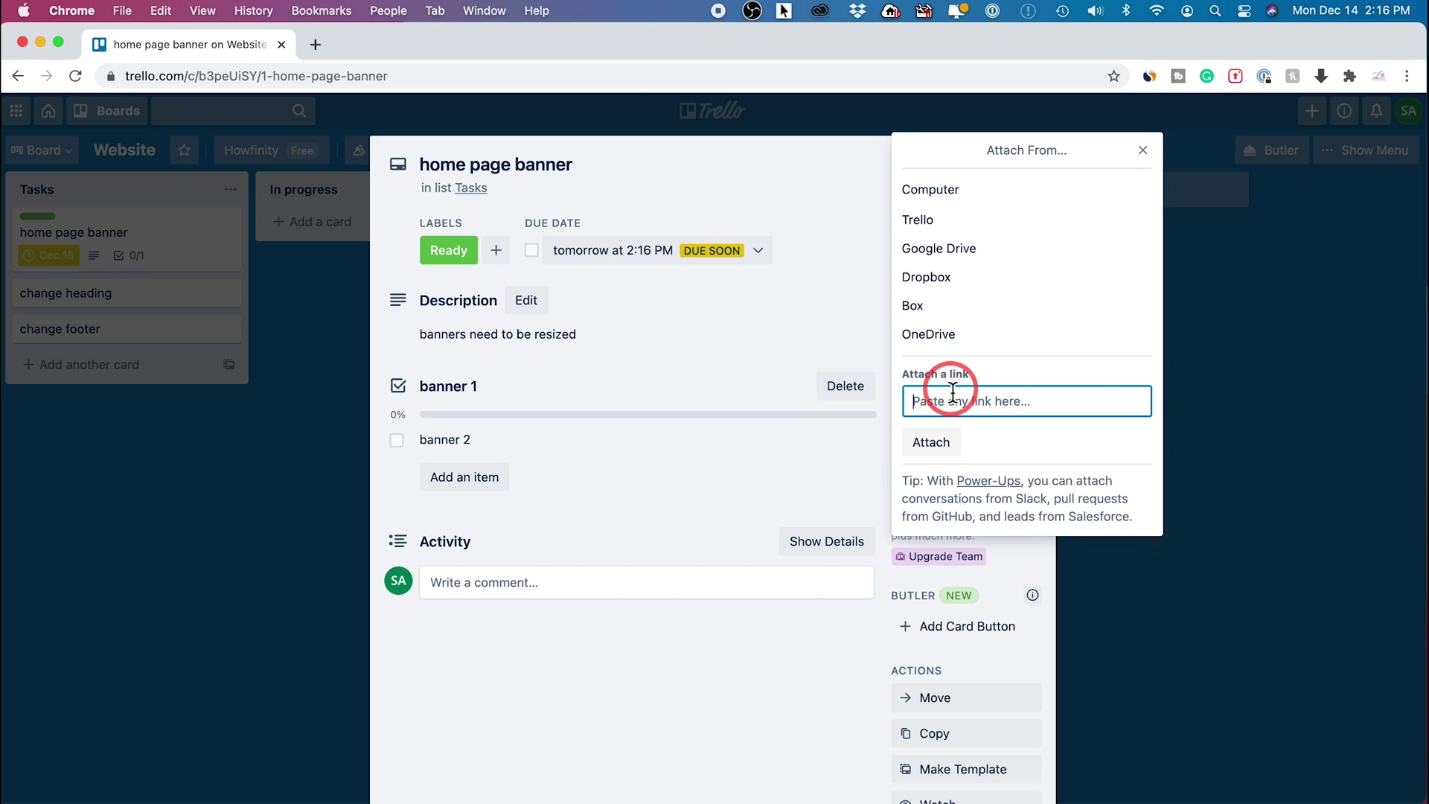
pyautogui.click(937, 192)
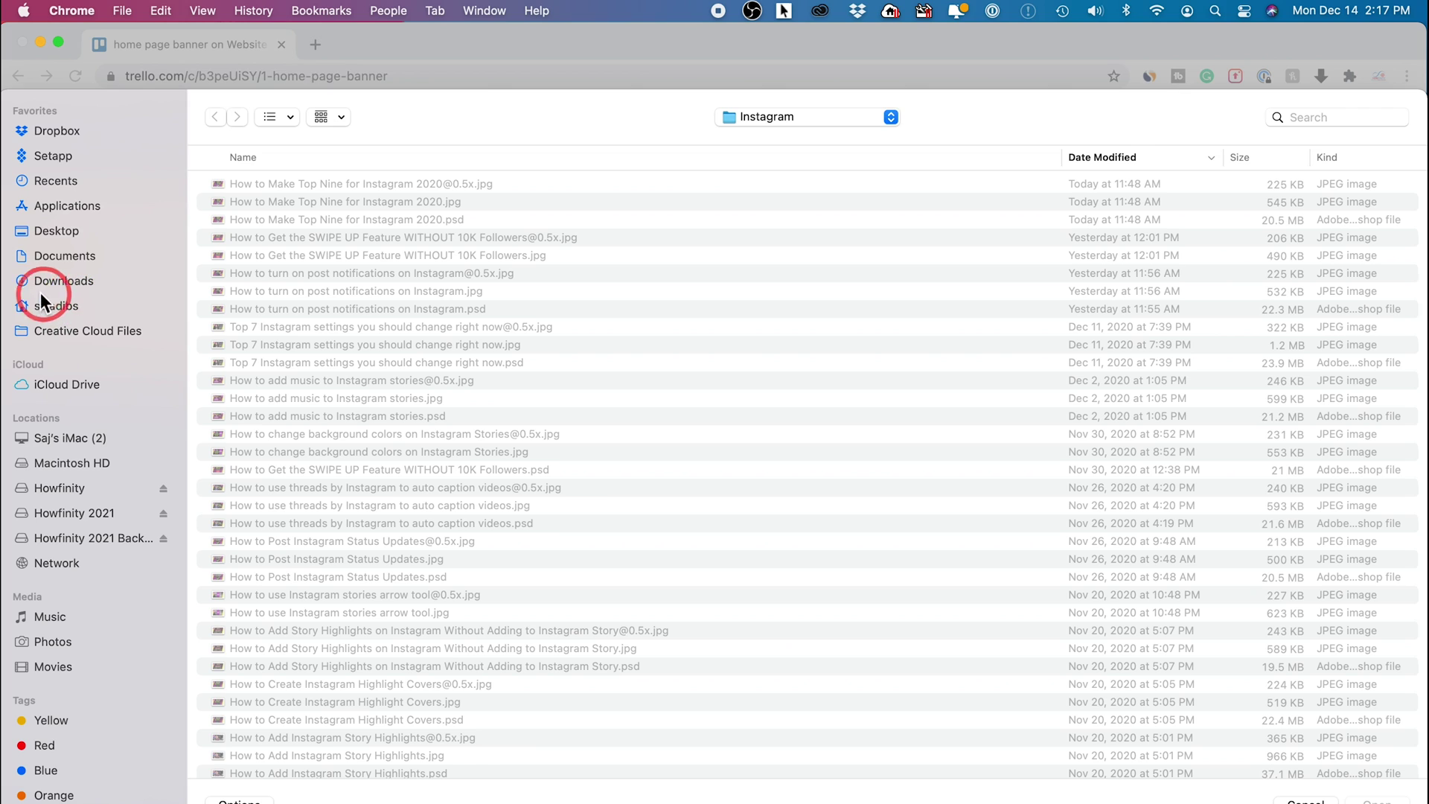
pyautogui.click(58, 232)
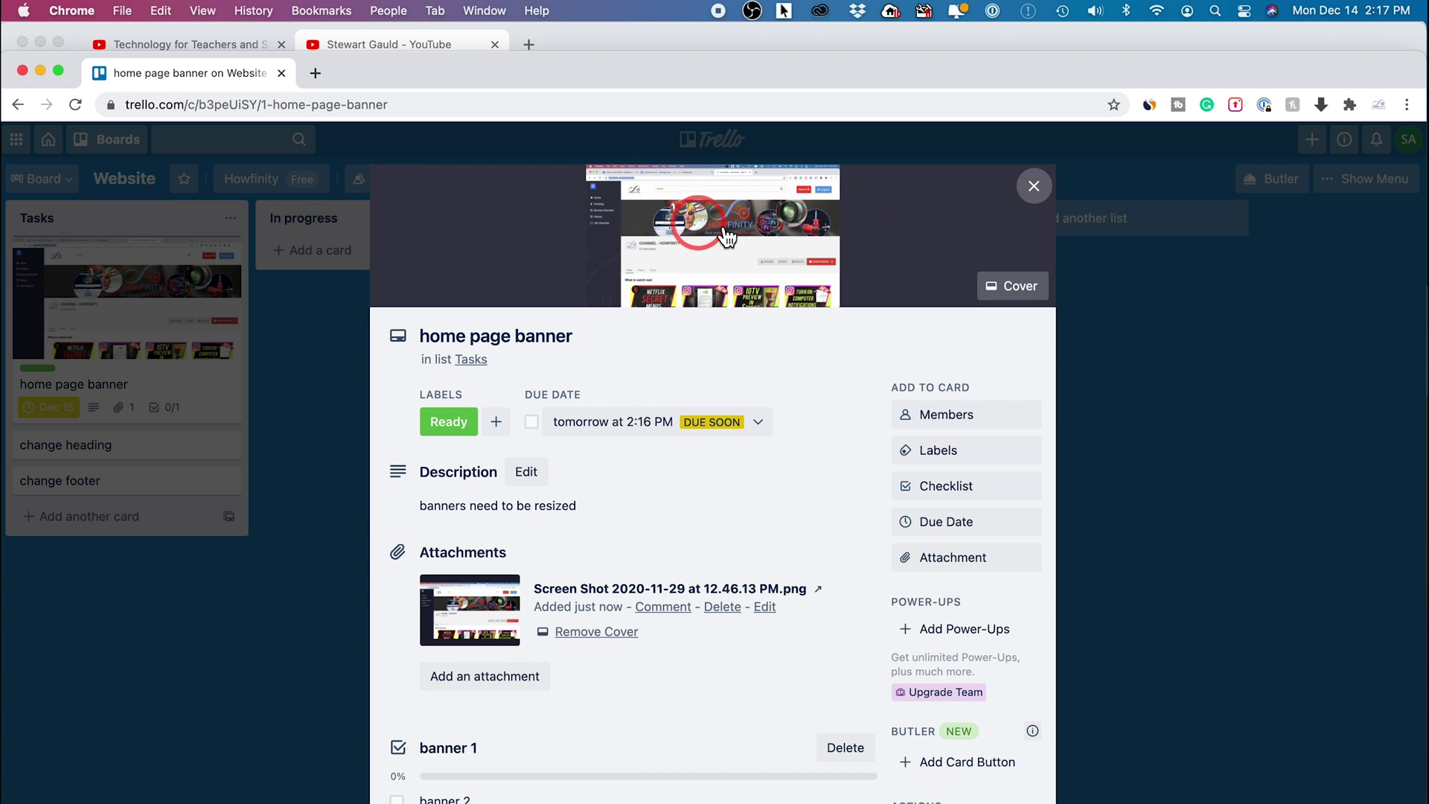
pyautogui.click(408, 437)
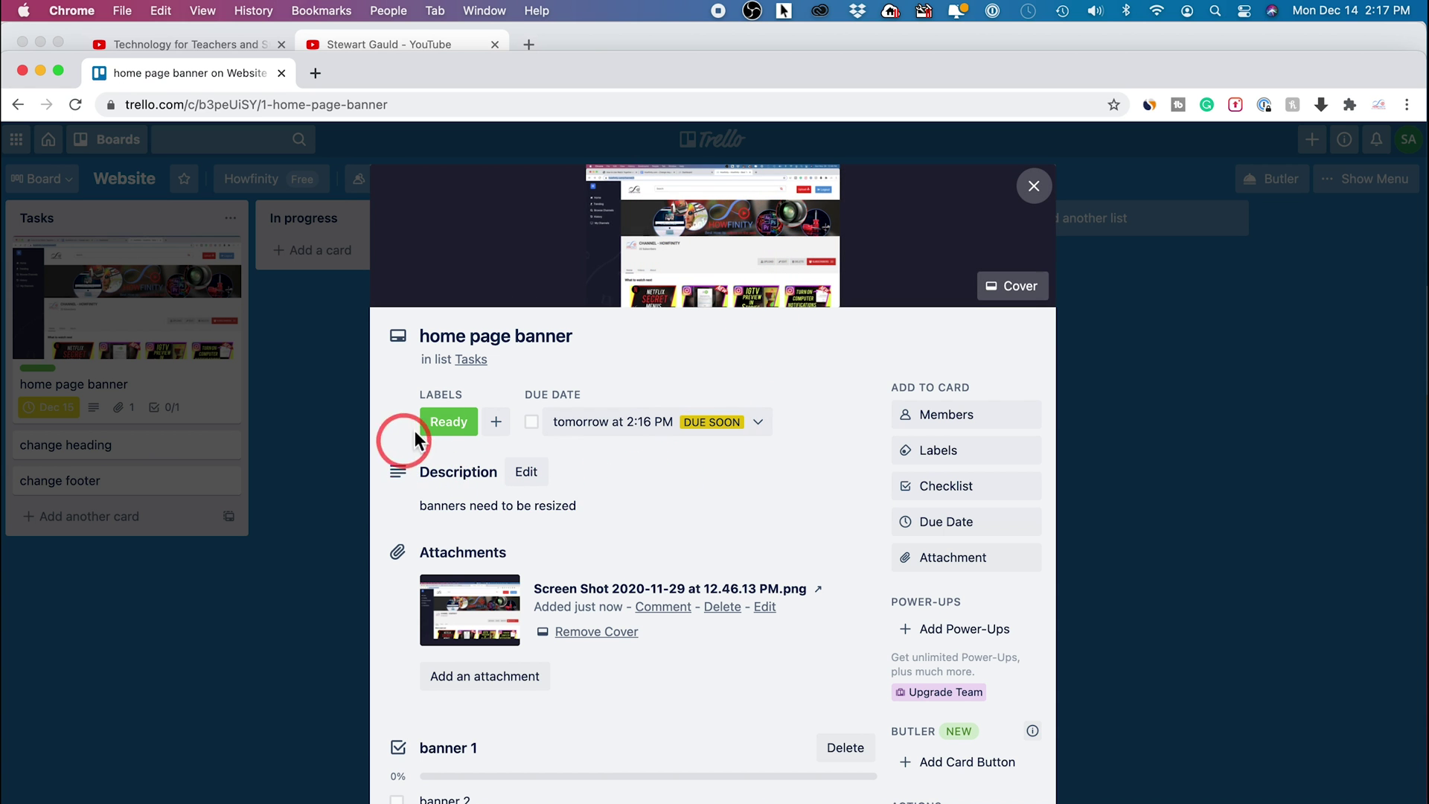
pyautogui.click(1033, 186)
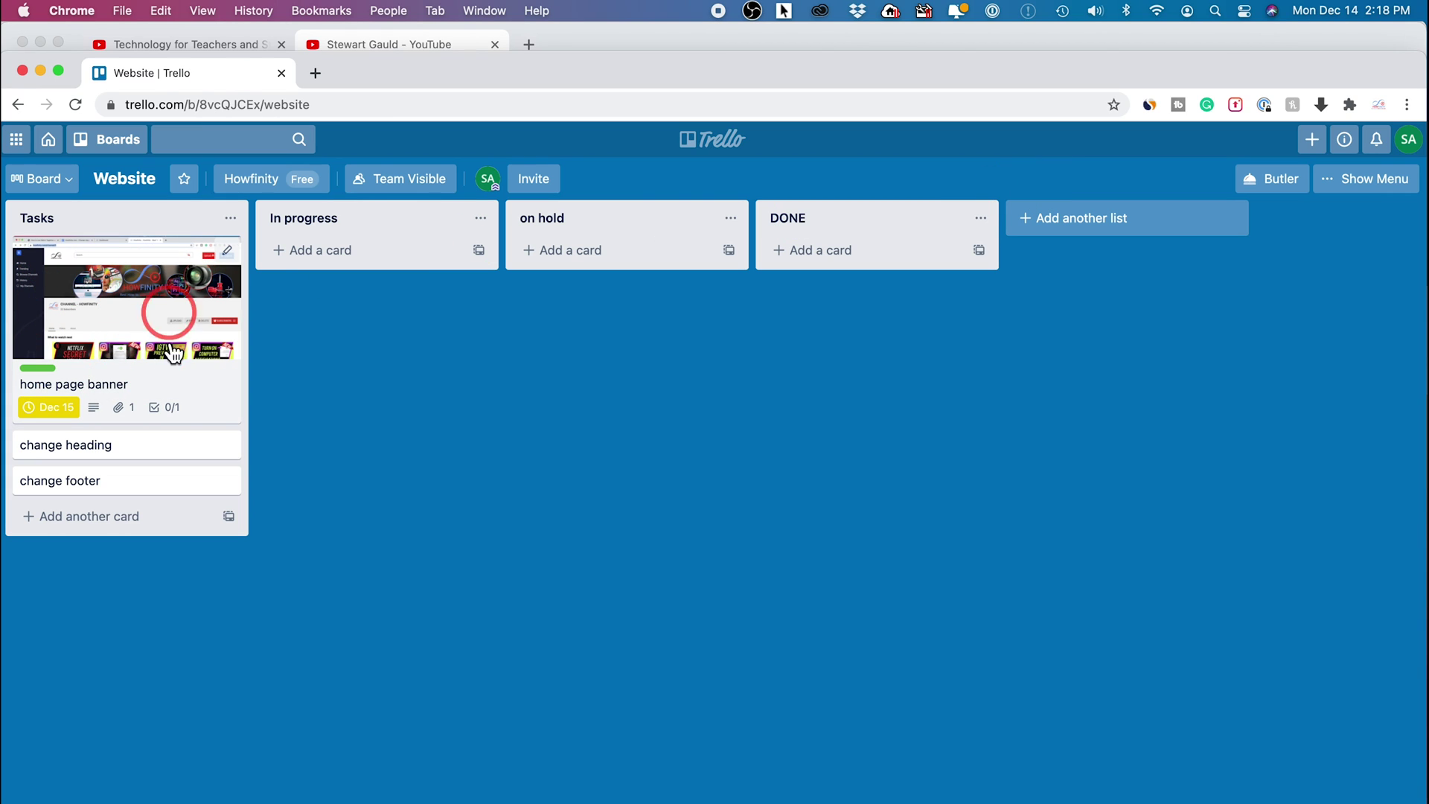
pyautogui.click(166, 395)
pyautogui.scroll(-2, 960, 577)
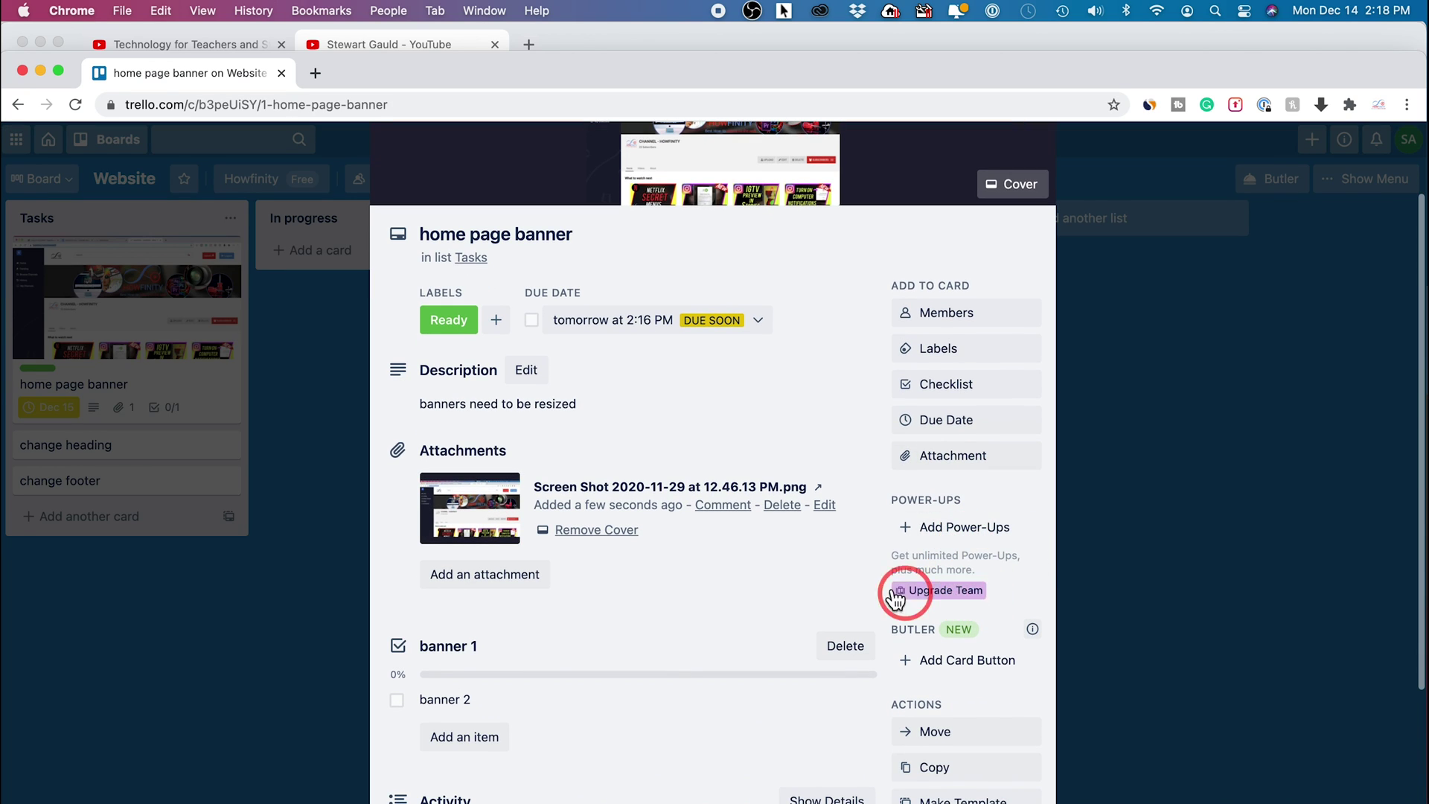
pyautogui.scroll(-2, 983, 577)
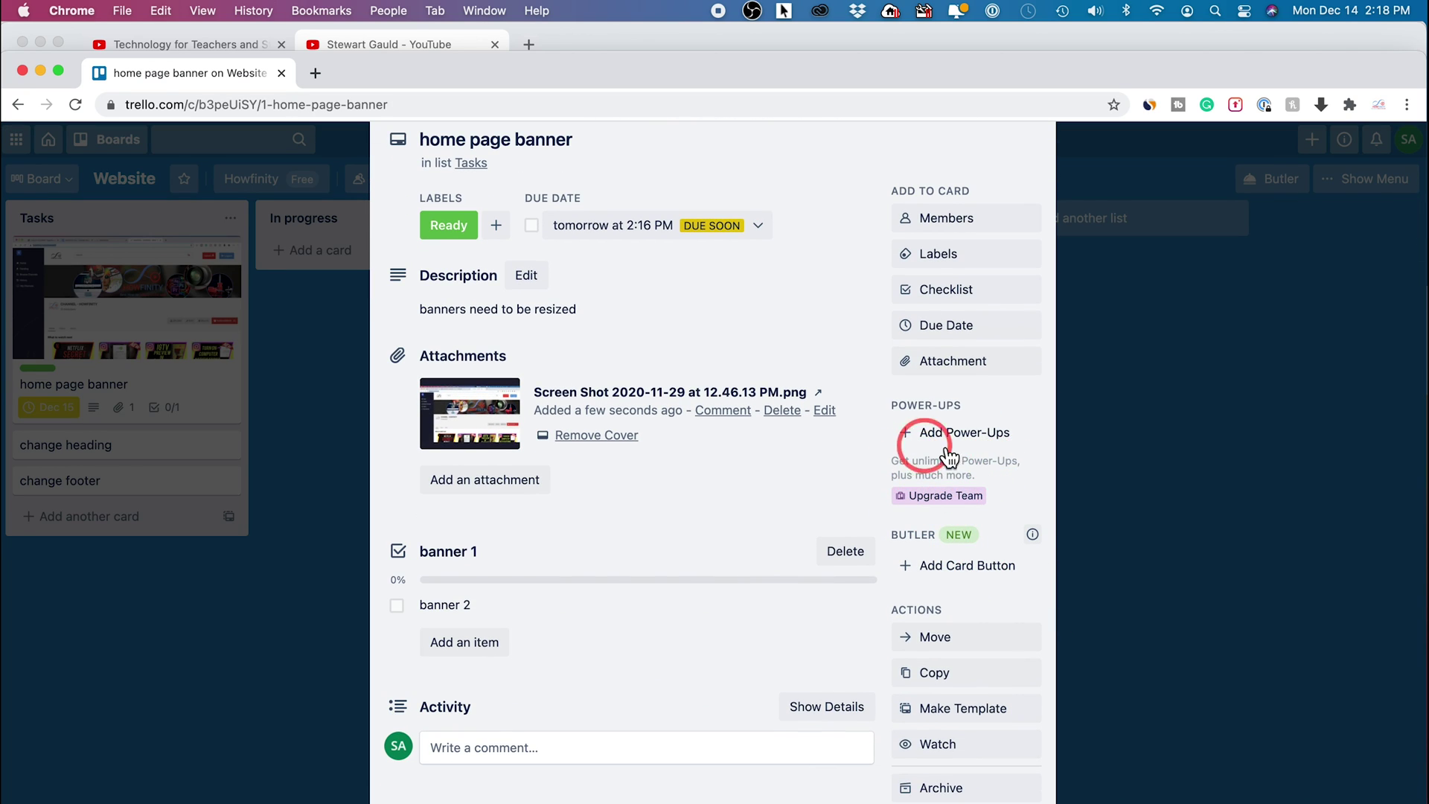
pyautogui.scroll(-2, 997, 482)
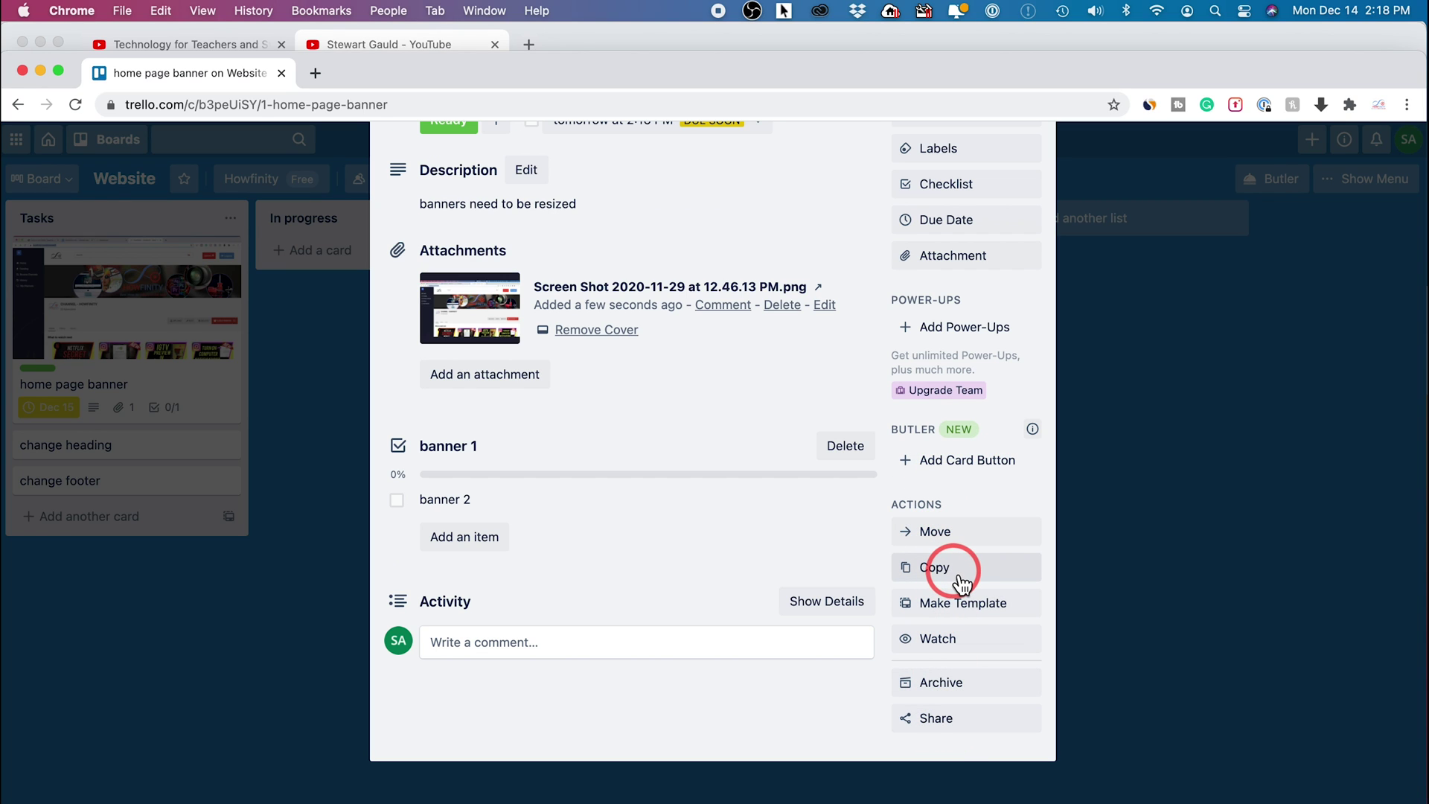
pyautogui.scroll(5, 670, 355)
pyautogui.click(1034, 188)
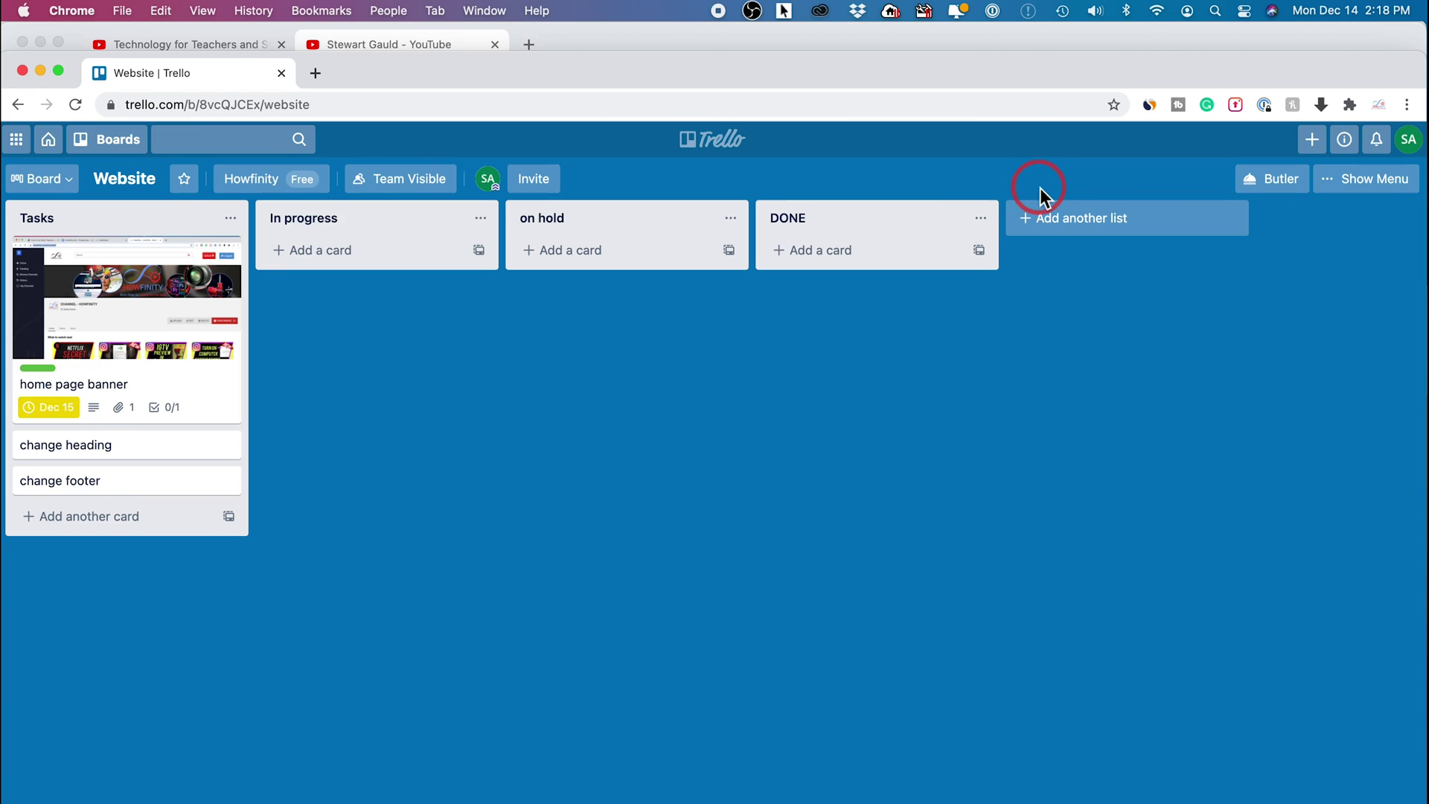
pyautogui.moveTo(126, 313)
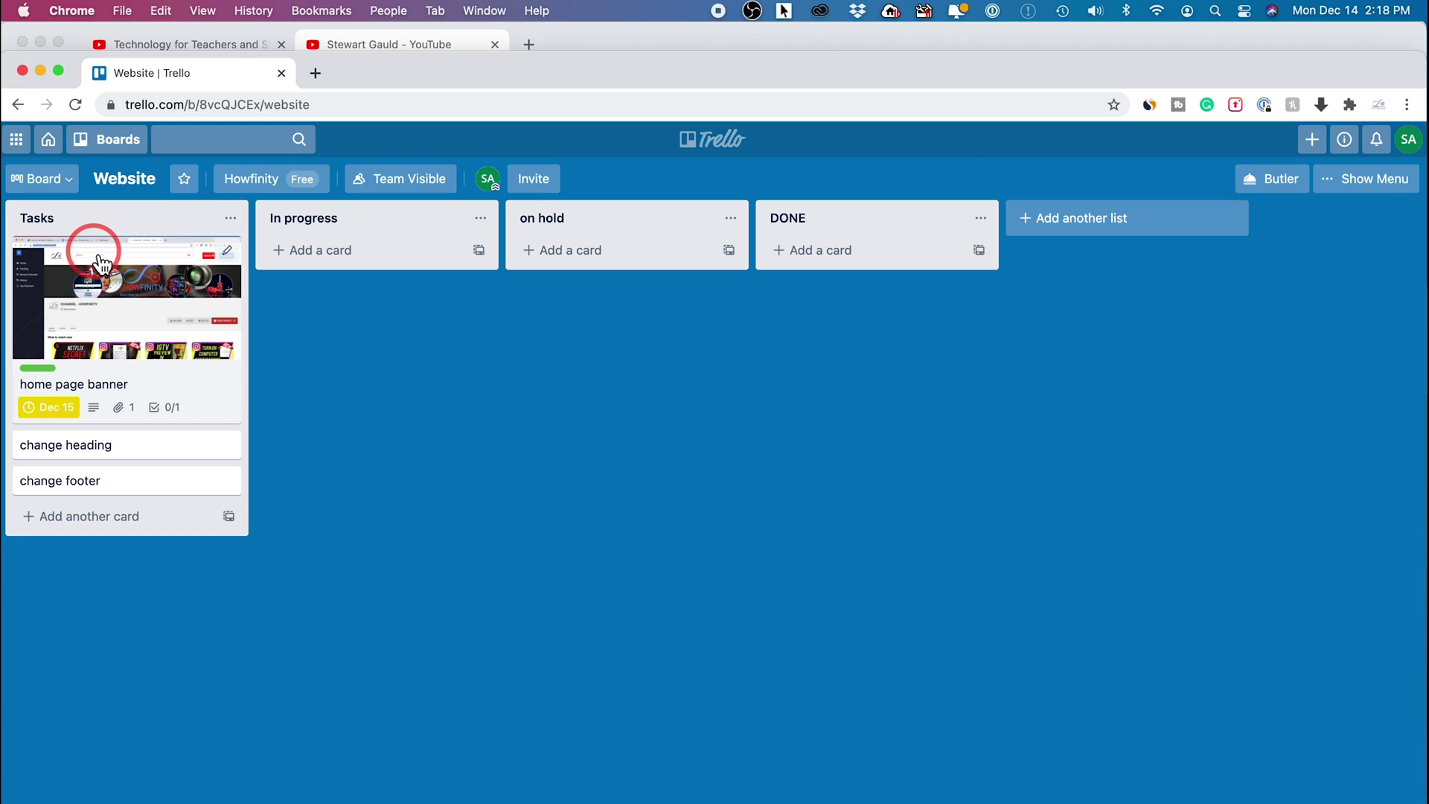
# - Drag the card into In progress, tick 'banner 2', and begin writing a comment
pyautogui.moveTo(95, 282)
pyautogui.mouseDown()
pyautogui.moveTo(330, 257)
pyautogui.moveTo(320, 240)
pyautogui.mouseUp()
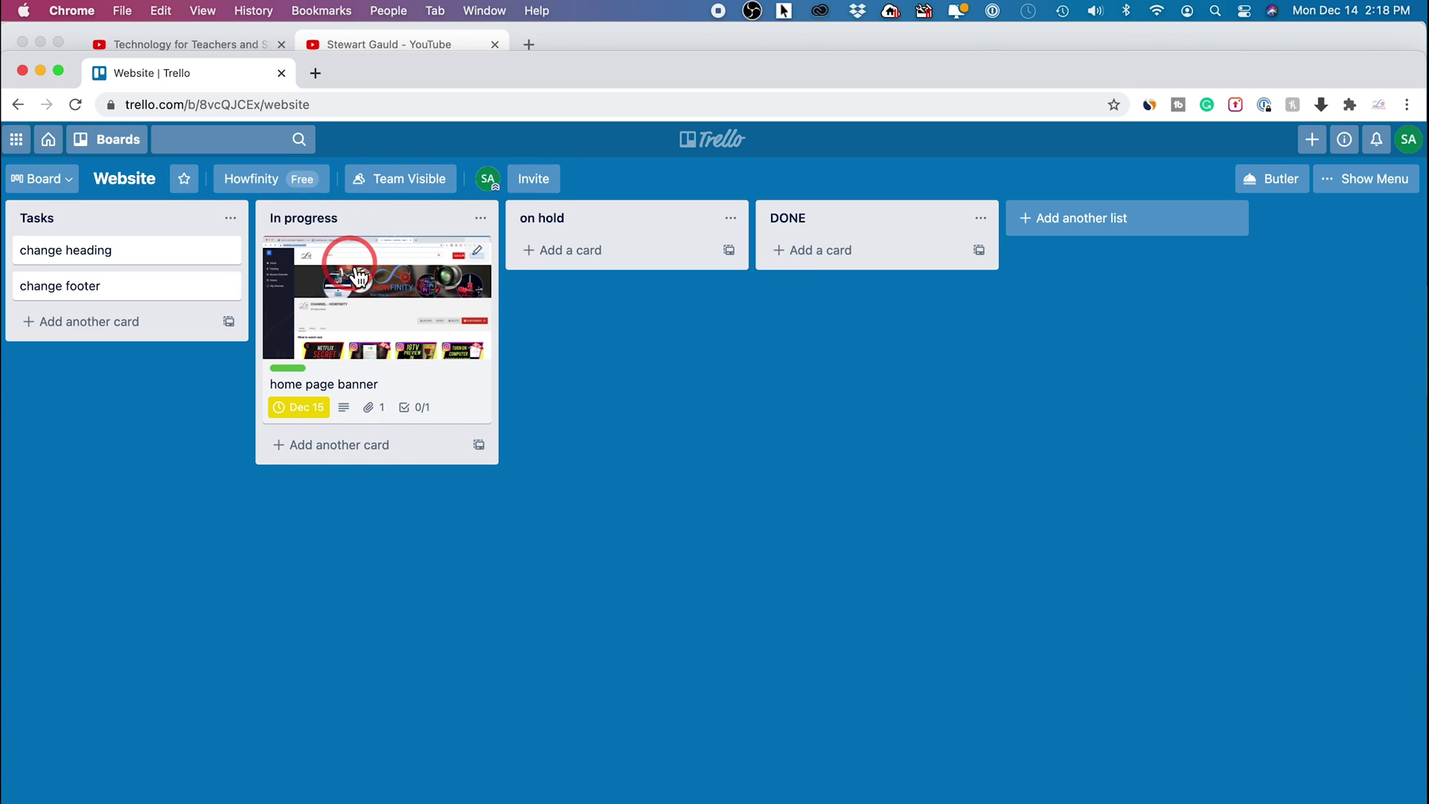
pyautogui.click(342, 249)
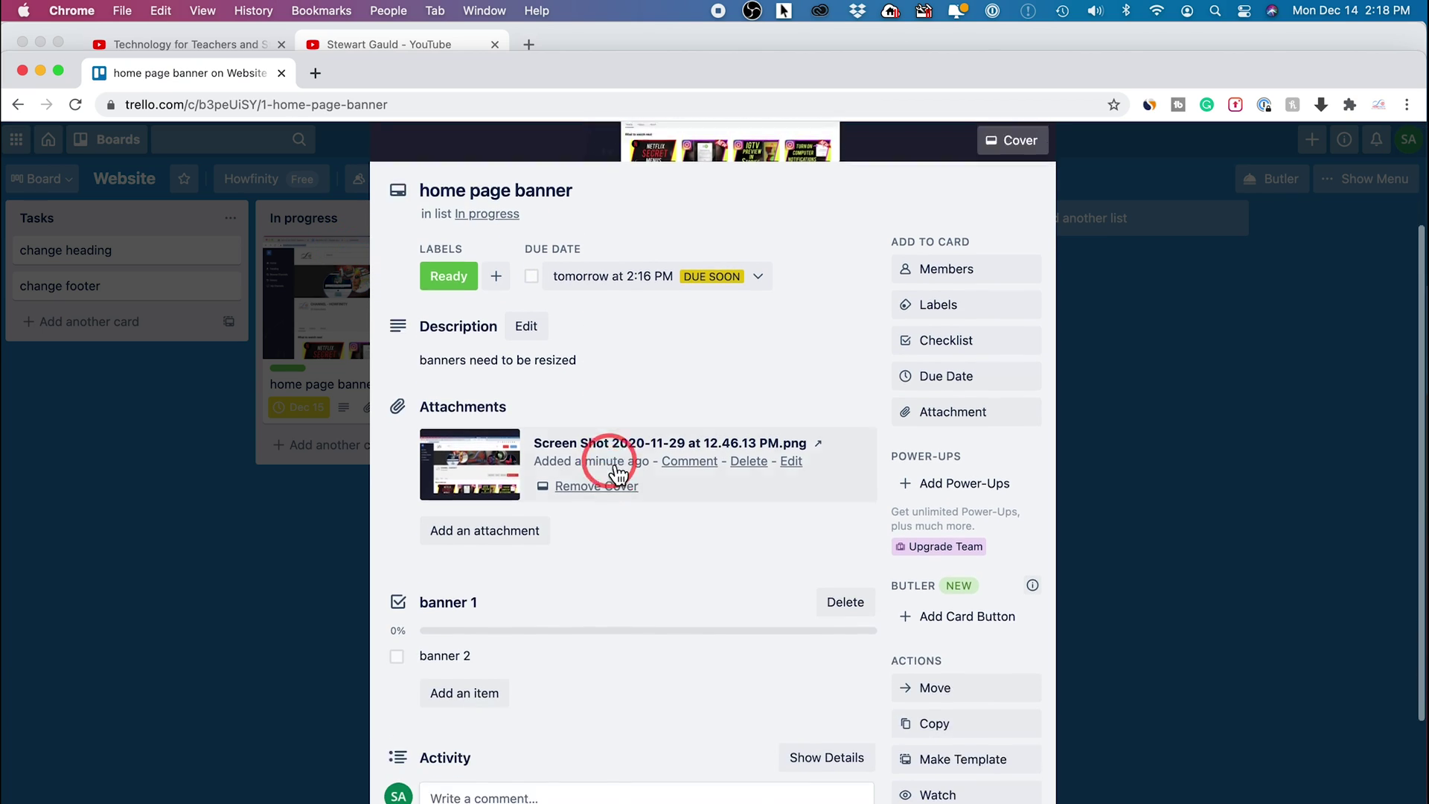
pyautogui.scroll(-1, 618, 472)
pyautogui.click(396, 626)
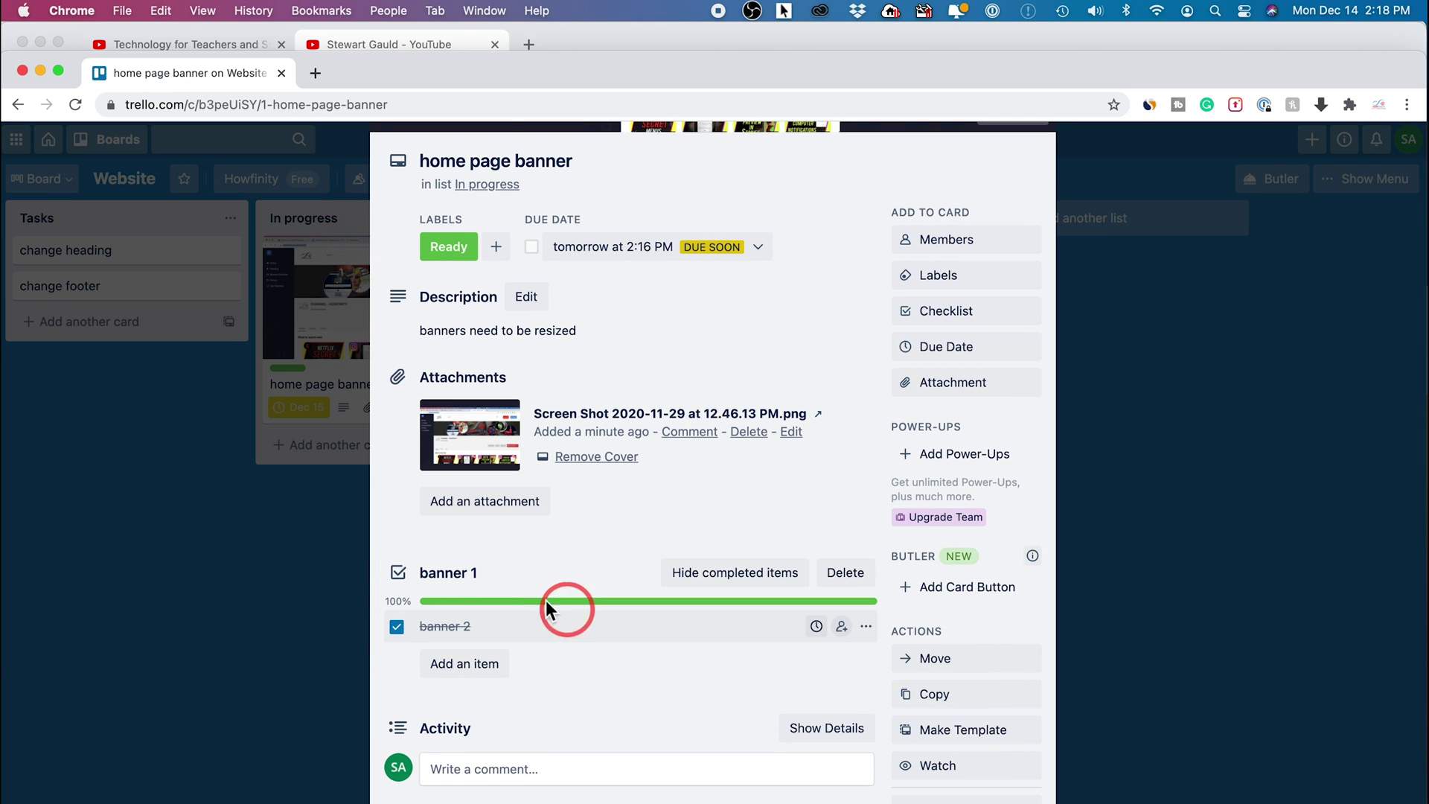
pyautogui.scroll(-2, 535, 563)
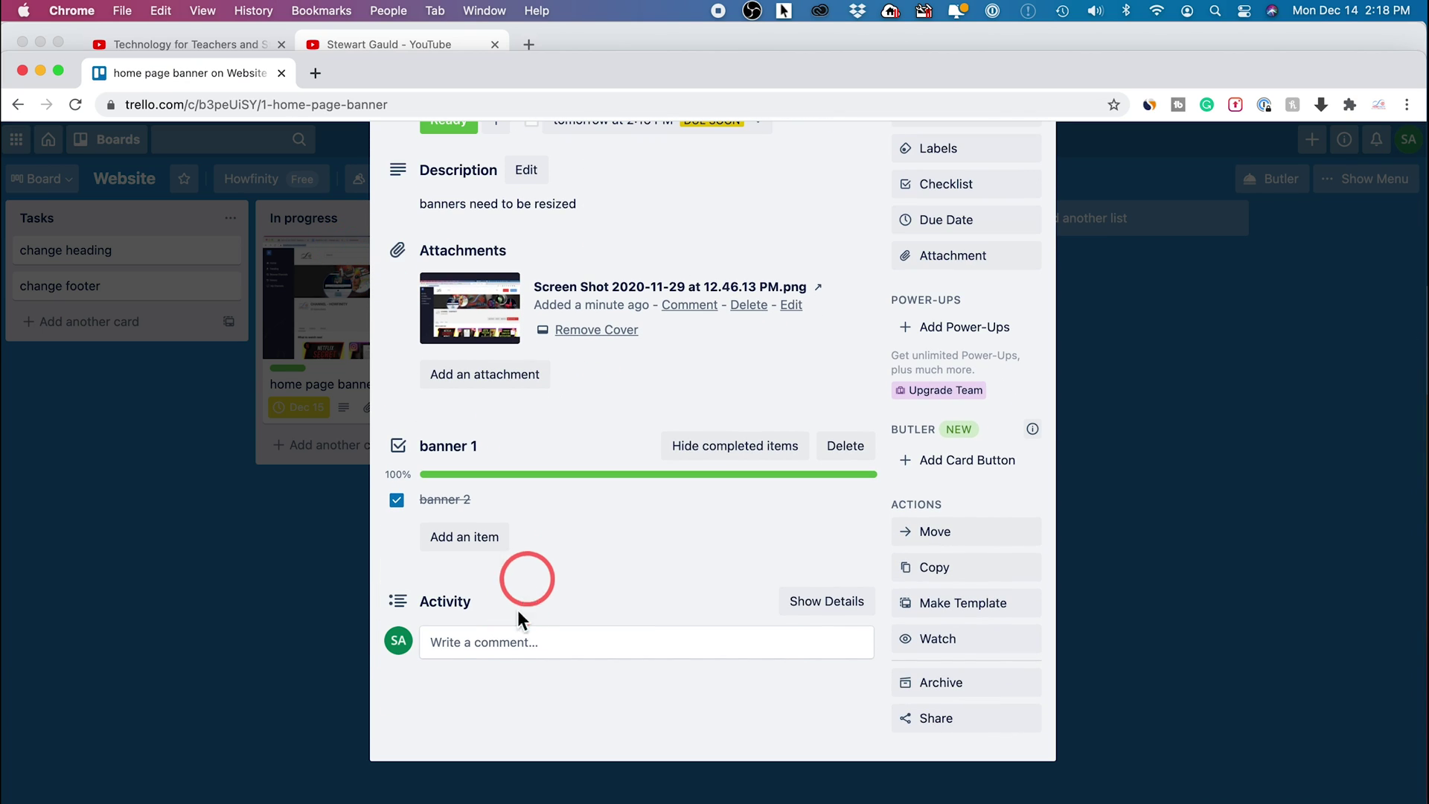
pyautogui.click(495, 645)
pyautogui.write('note')
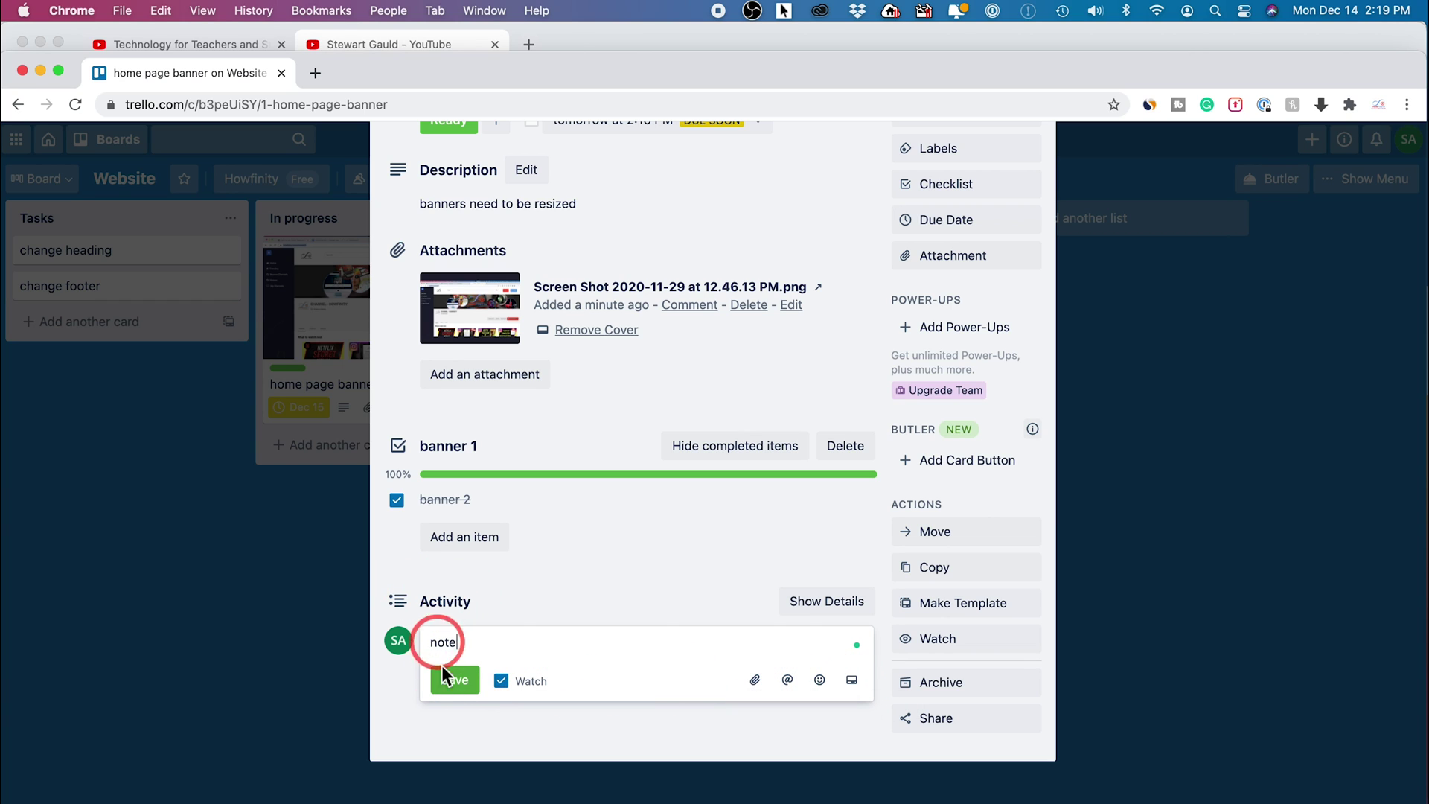
# - Post the 'note' comment, then drag the card through on hold and DONE back into Tasks
pyautogui.click(453, 681)
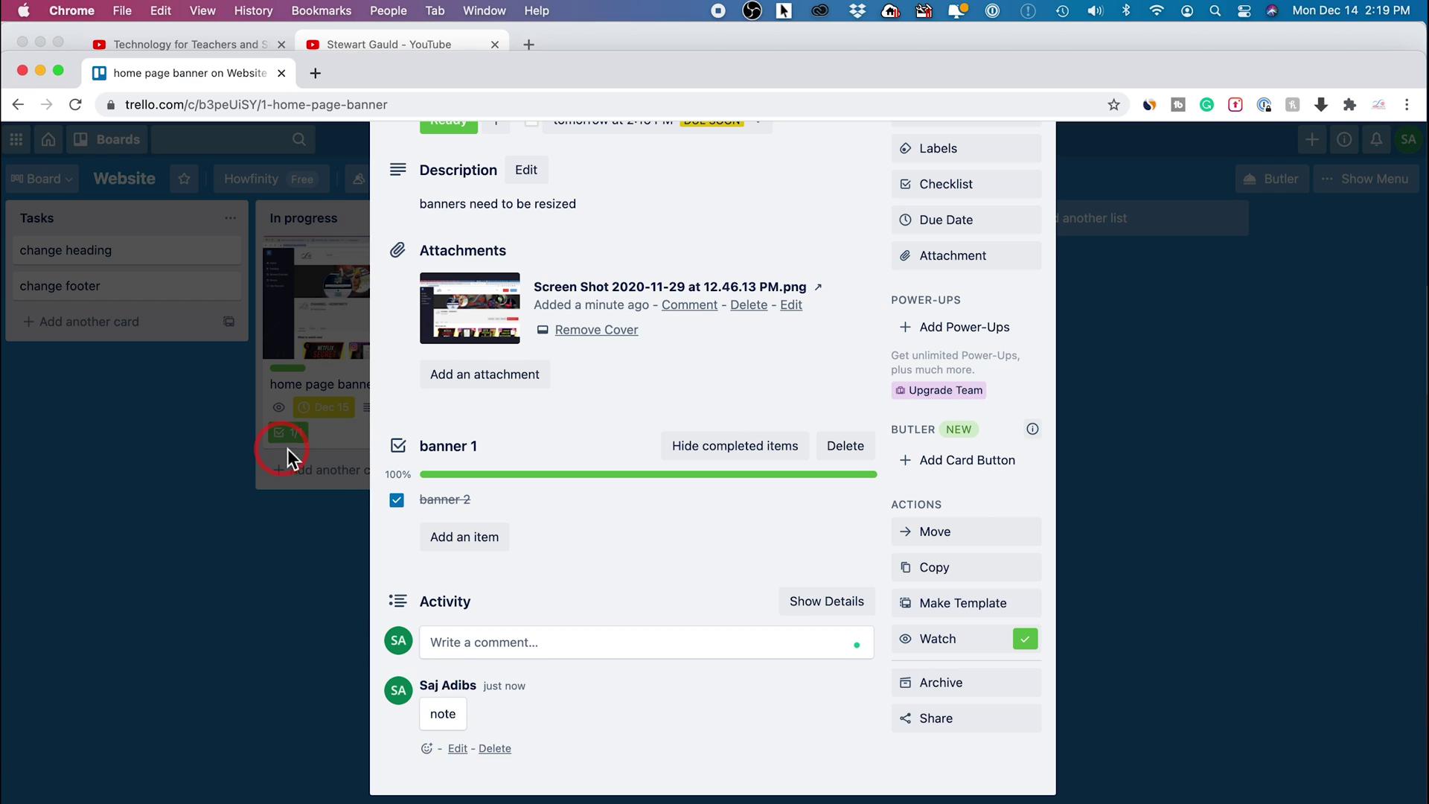
pyautogui.click(258, 529)
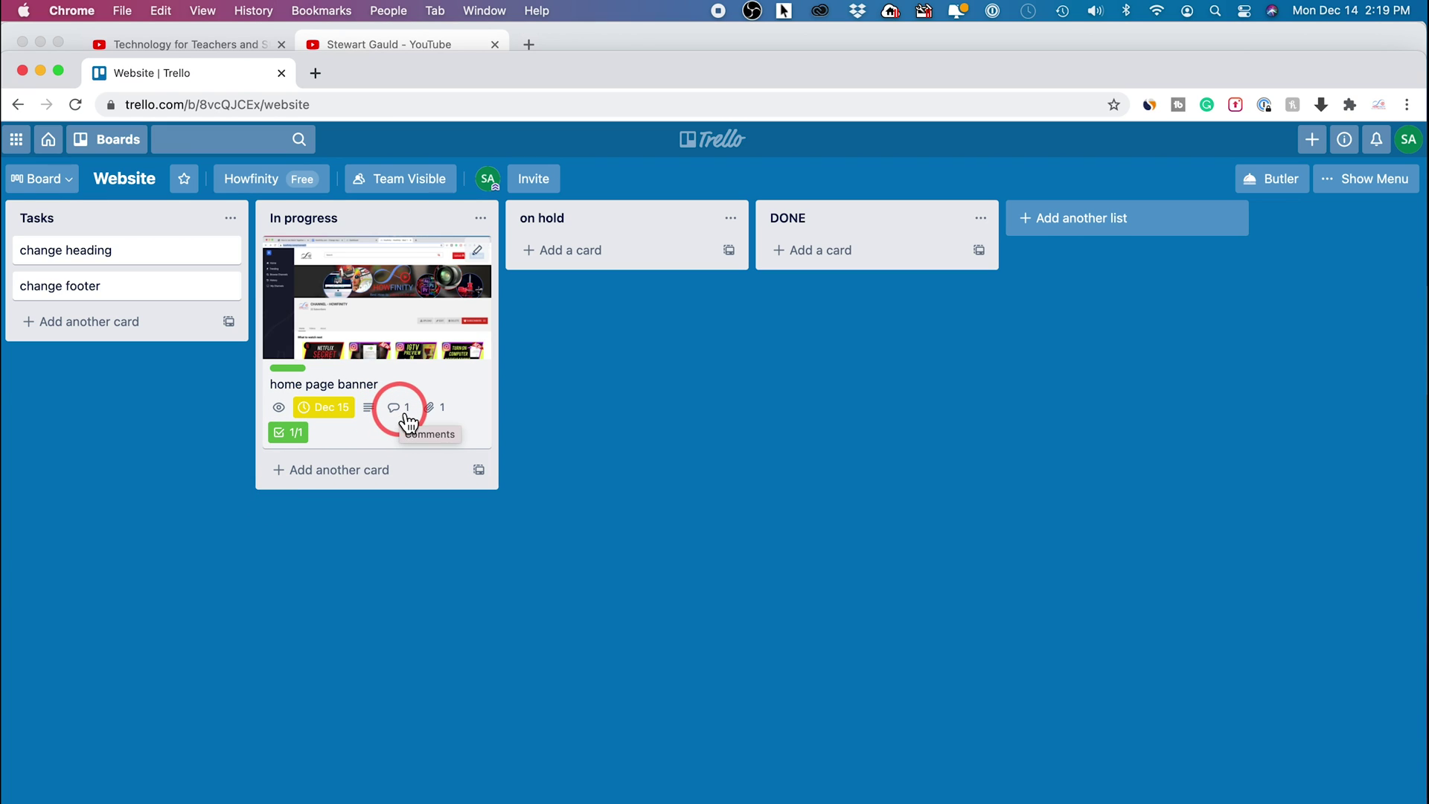
pyautogui.moveTo(377, 341)
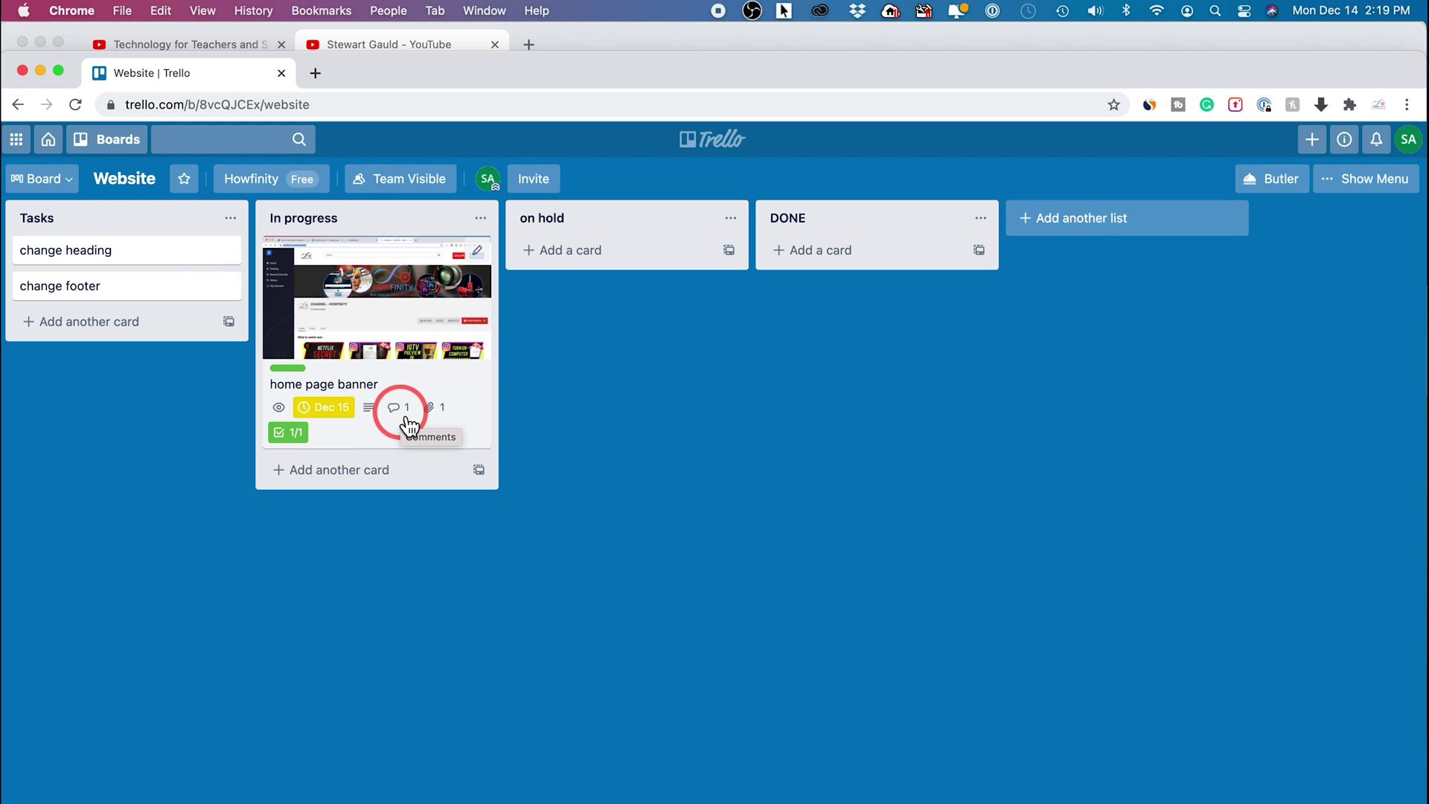
pyautogui.moveTo(357, 239)
pyautogui.mouseDown()
pyautogui.moveTo(582, 264)
pyautogui.moveTo(414, 249)
pyautogui.mouseUp()
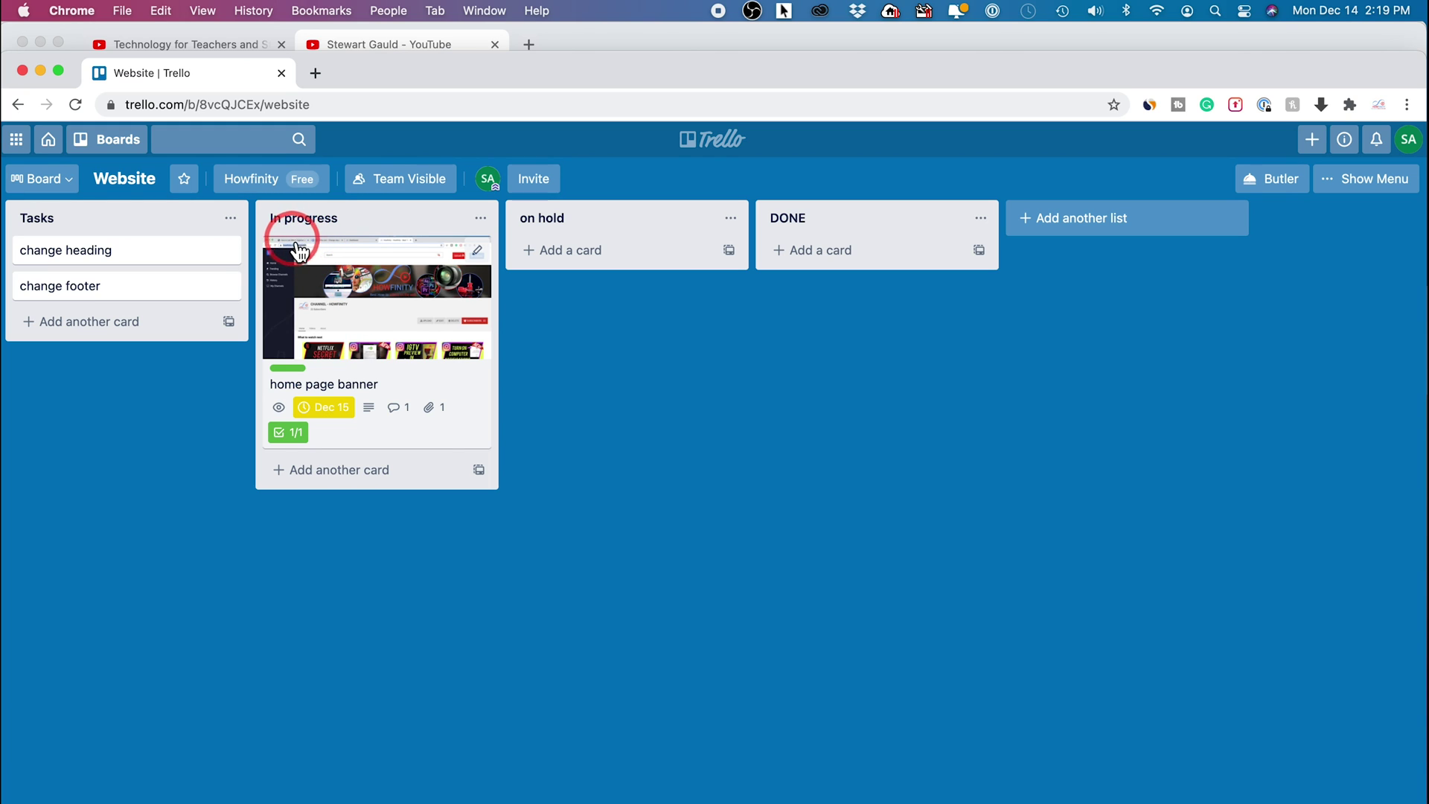
pyautogui.moveTo(285, 240)
pyautogui.mouseDown()
pyautogui.moveTo(806, 248)
pyautogui.moveTo(797, 239)
pyautogui.mouseUp()
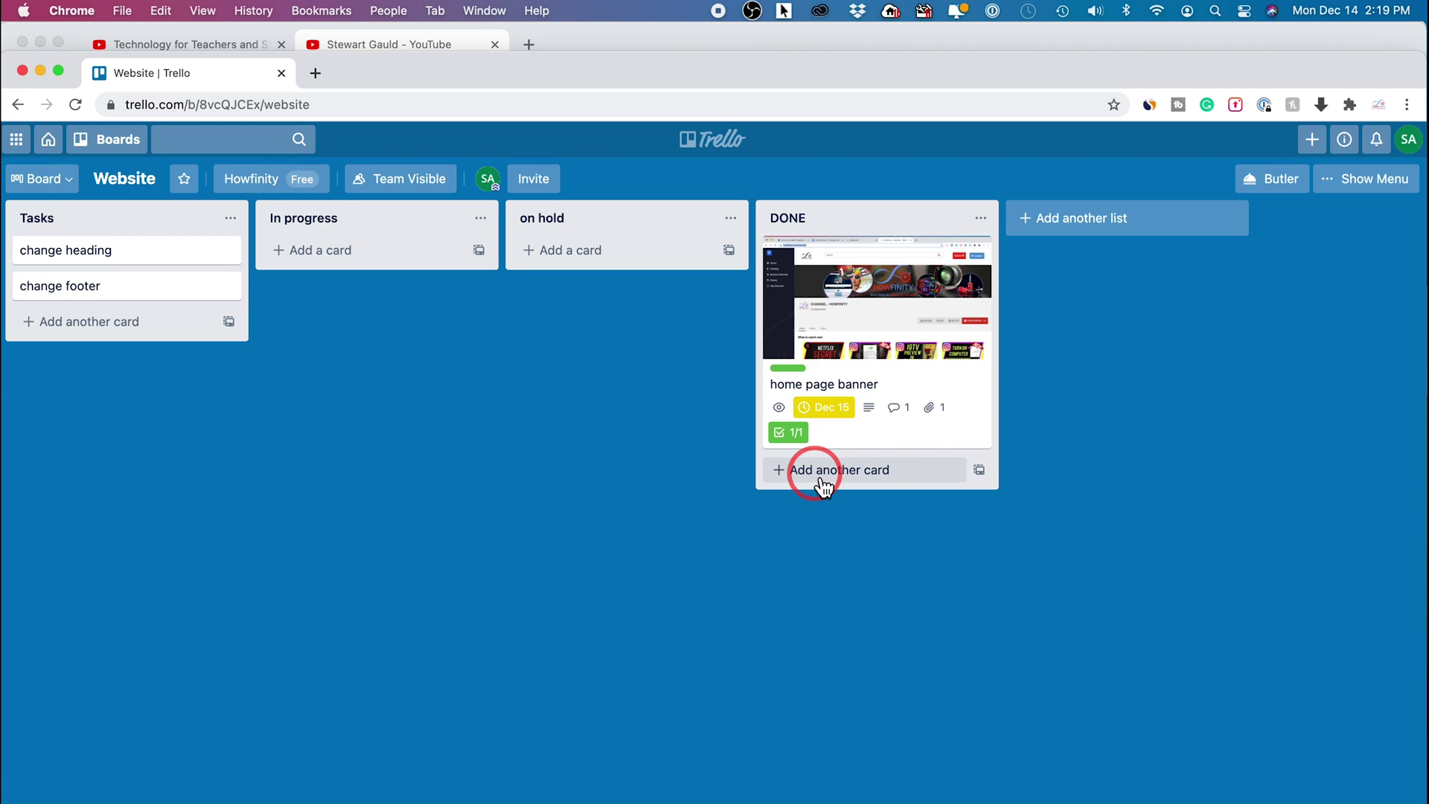
pyautogui.moveTo(846, 233)
pyautogui.mouseDown()
pyautogui.moveTo(129, 239)
pyautogui.moveTo(111, 250)
pyautogui.mouseUp()
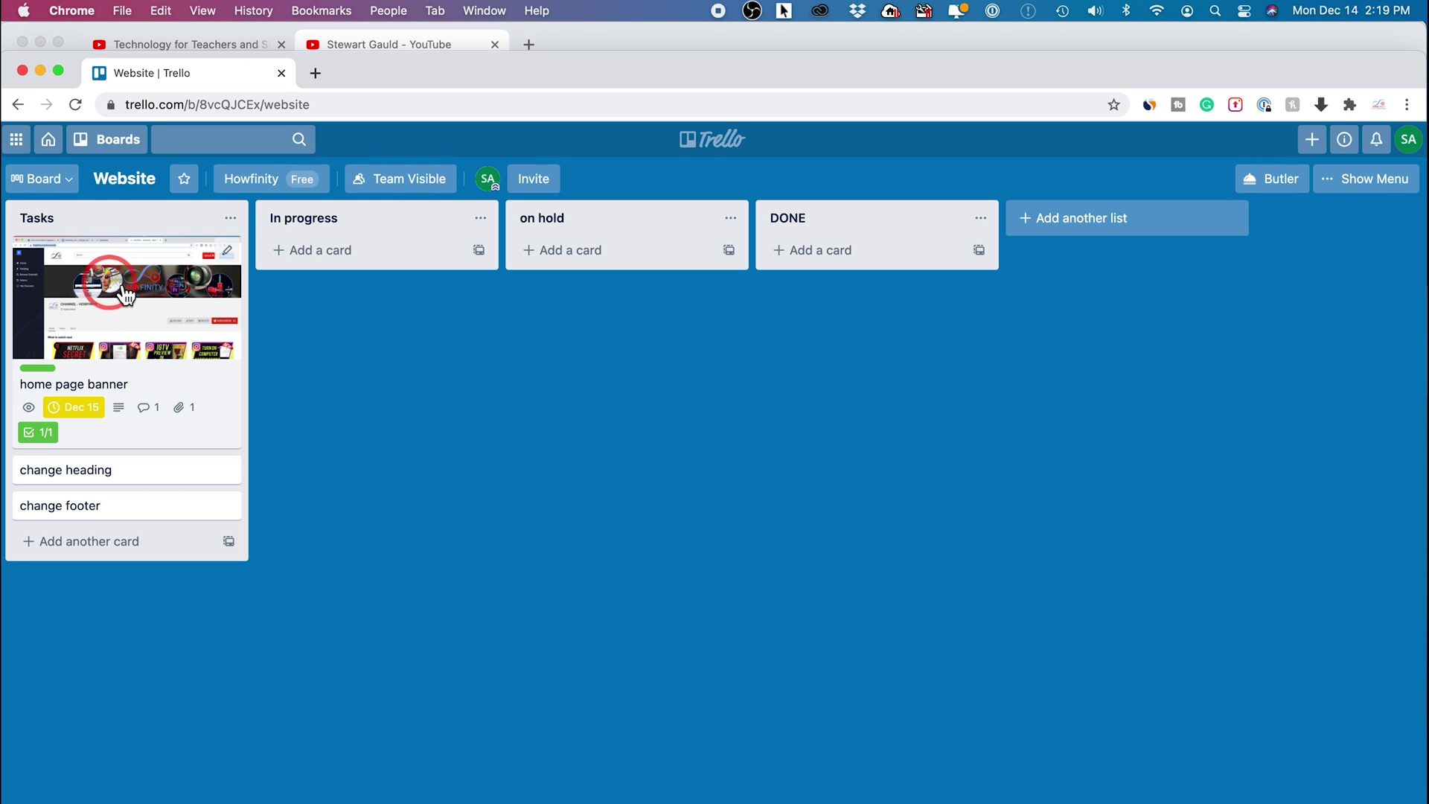
pyautogui.click(546, 194)
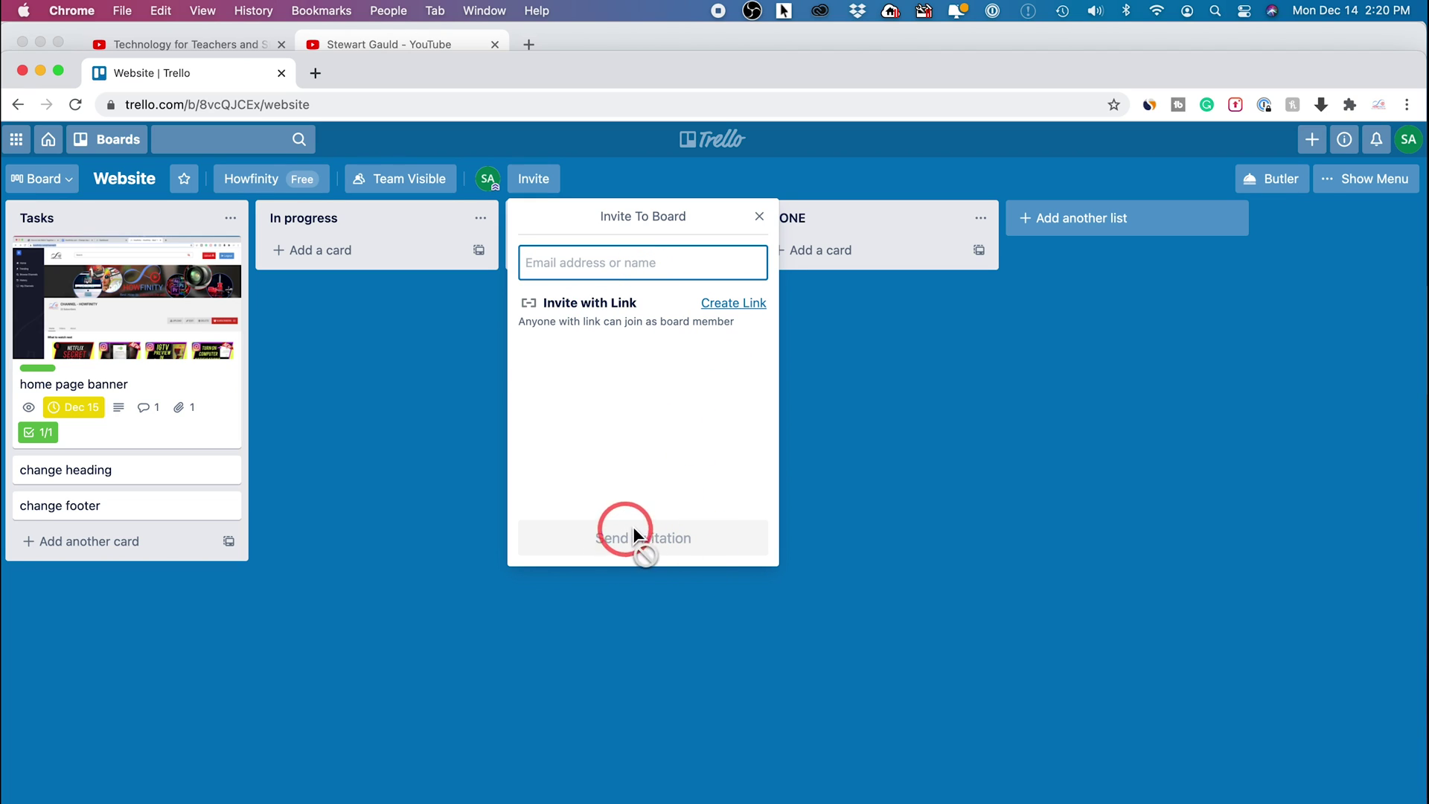
pyautogui.click(402, 377)
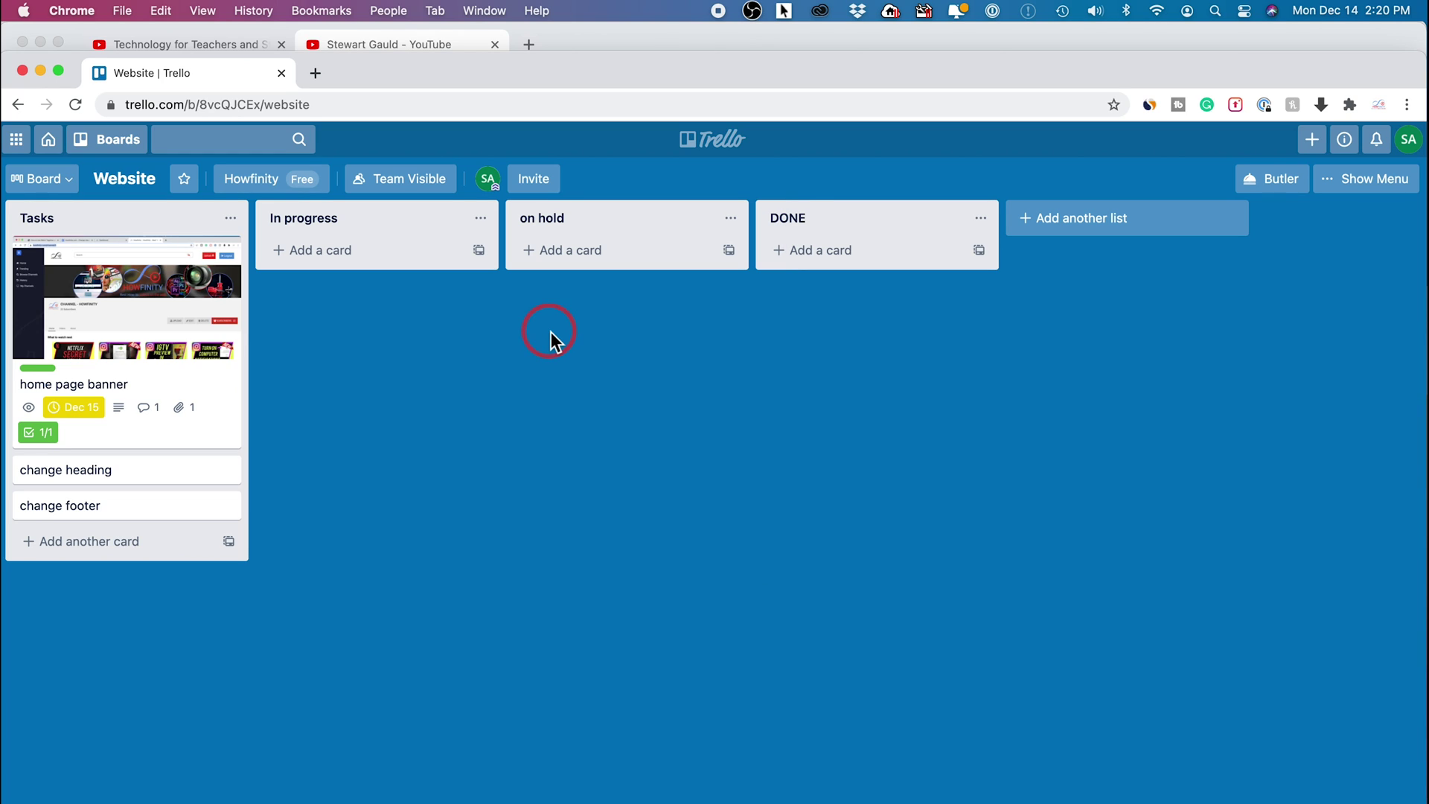
pyautogui.click(433, 195)
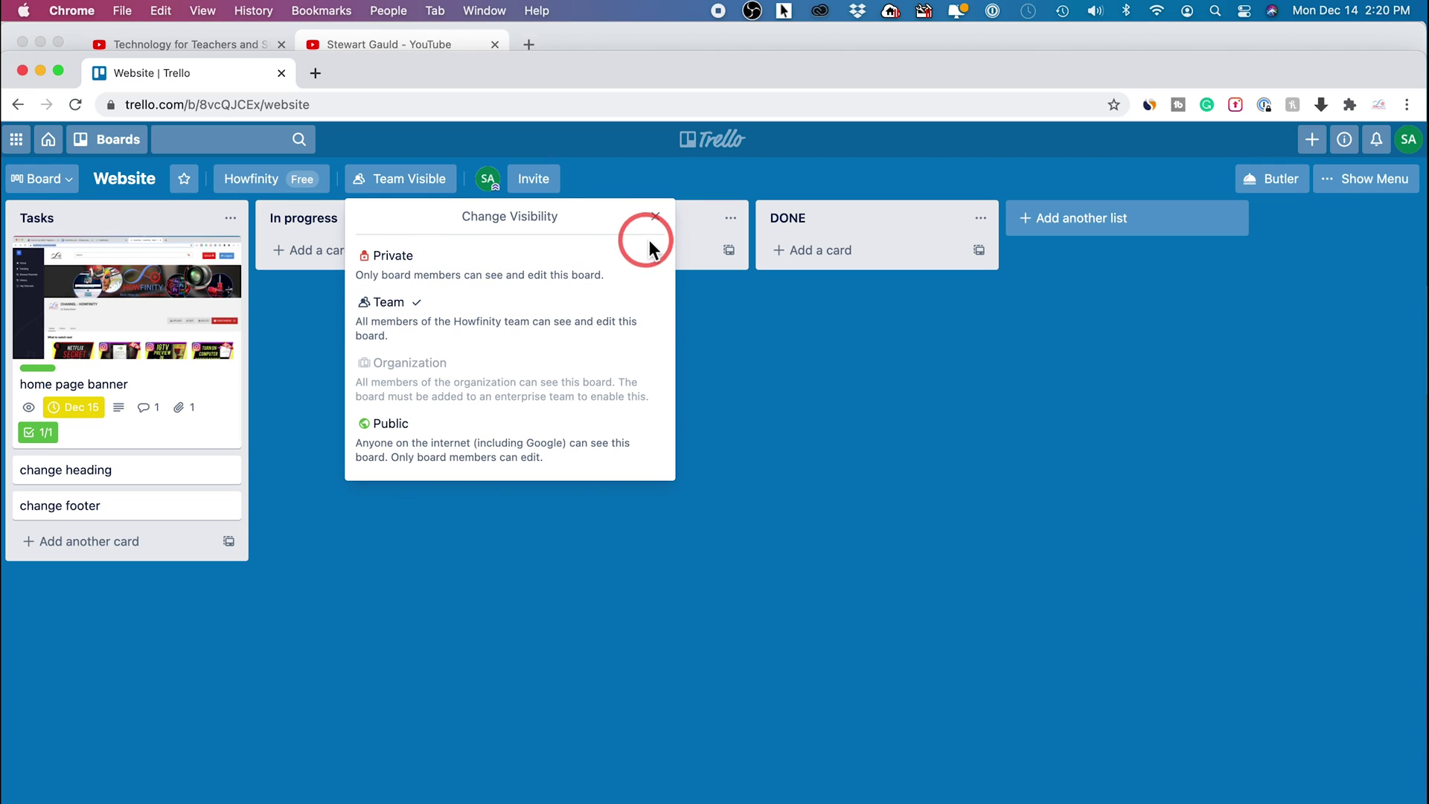
pyautogui.click(657, 218)
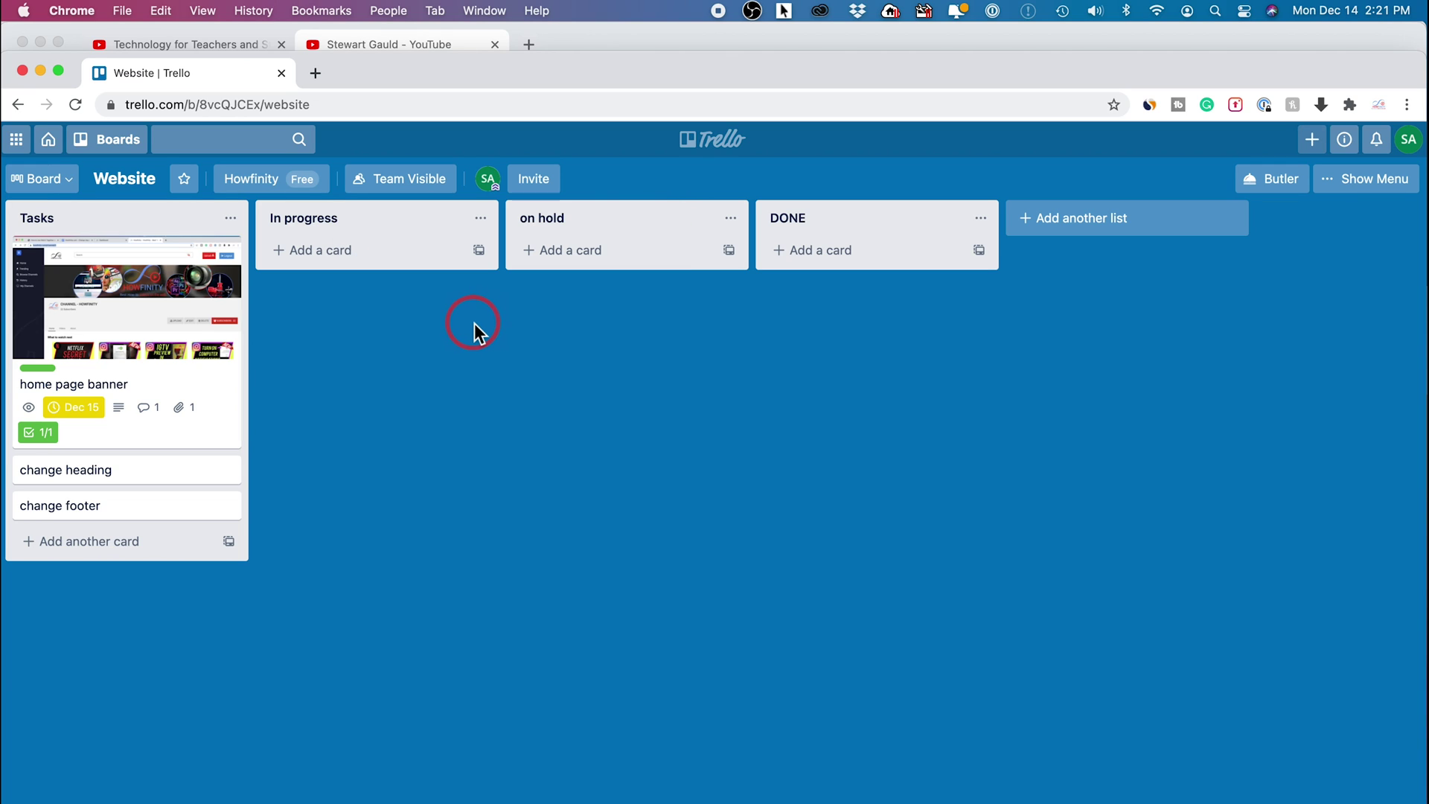
# - Go from the Website board to the Home feed using the header and sidebar Home links
pyautogui.click(49, 140)
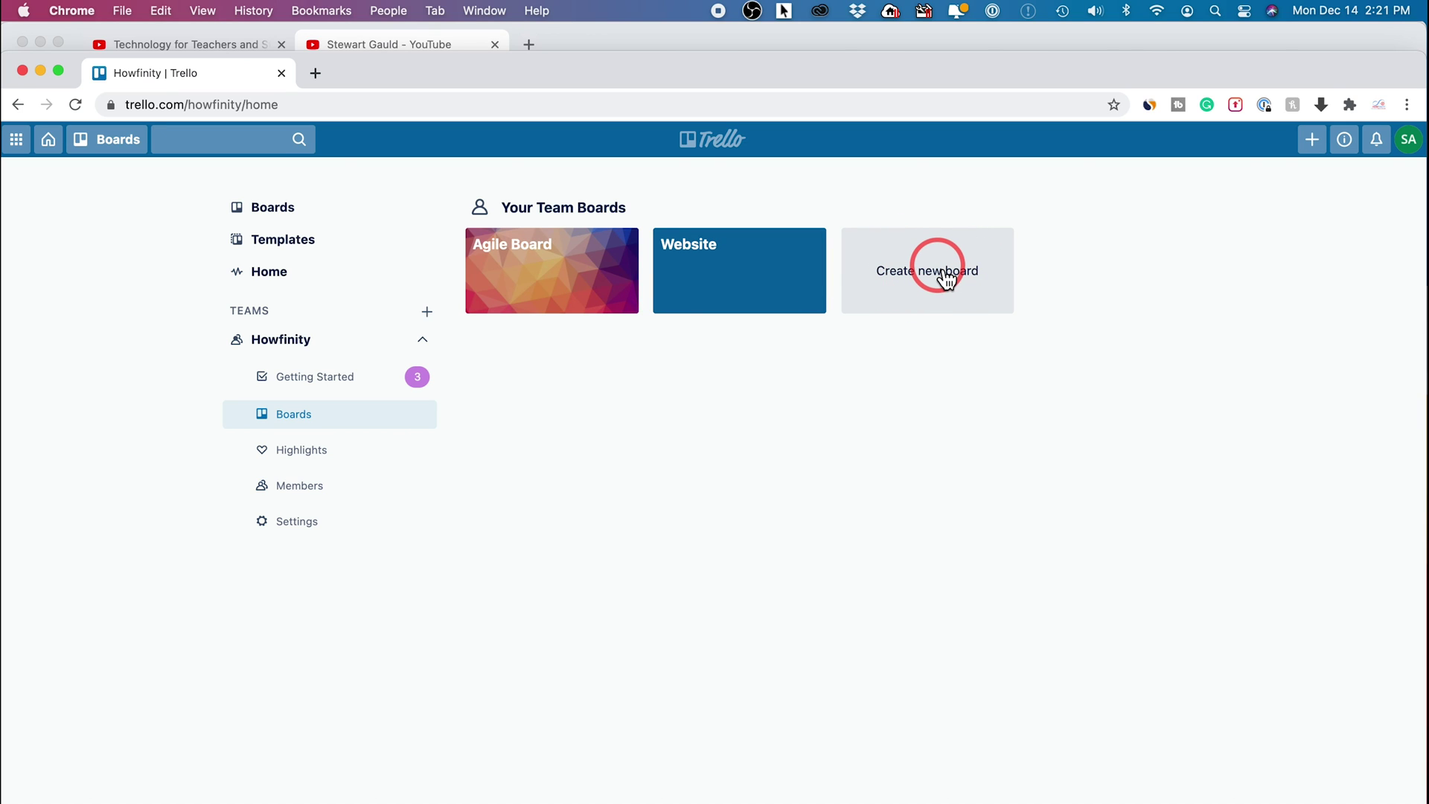
pyautogui.click(295, 284)
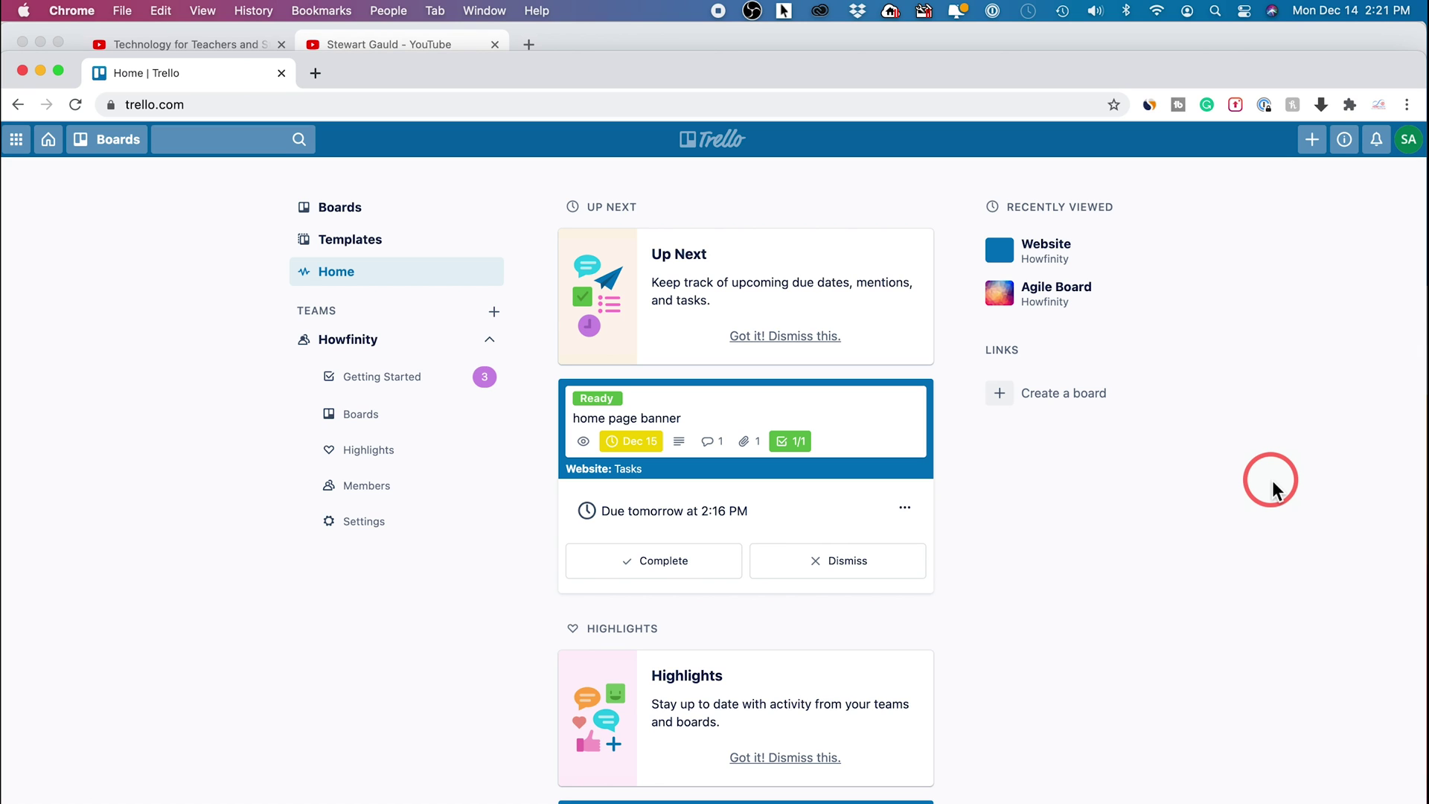
pyautogui.scroll(-5, 843, 503)
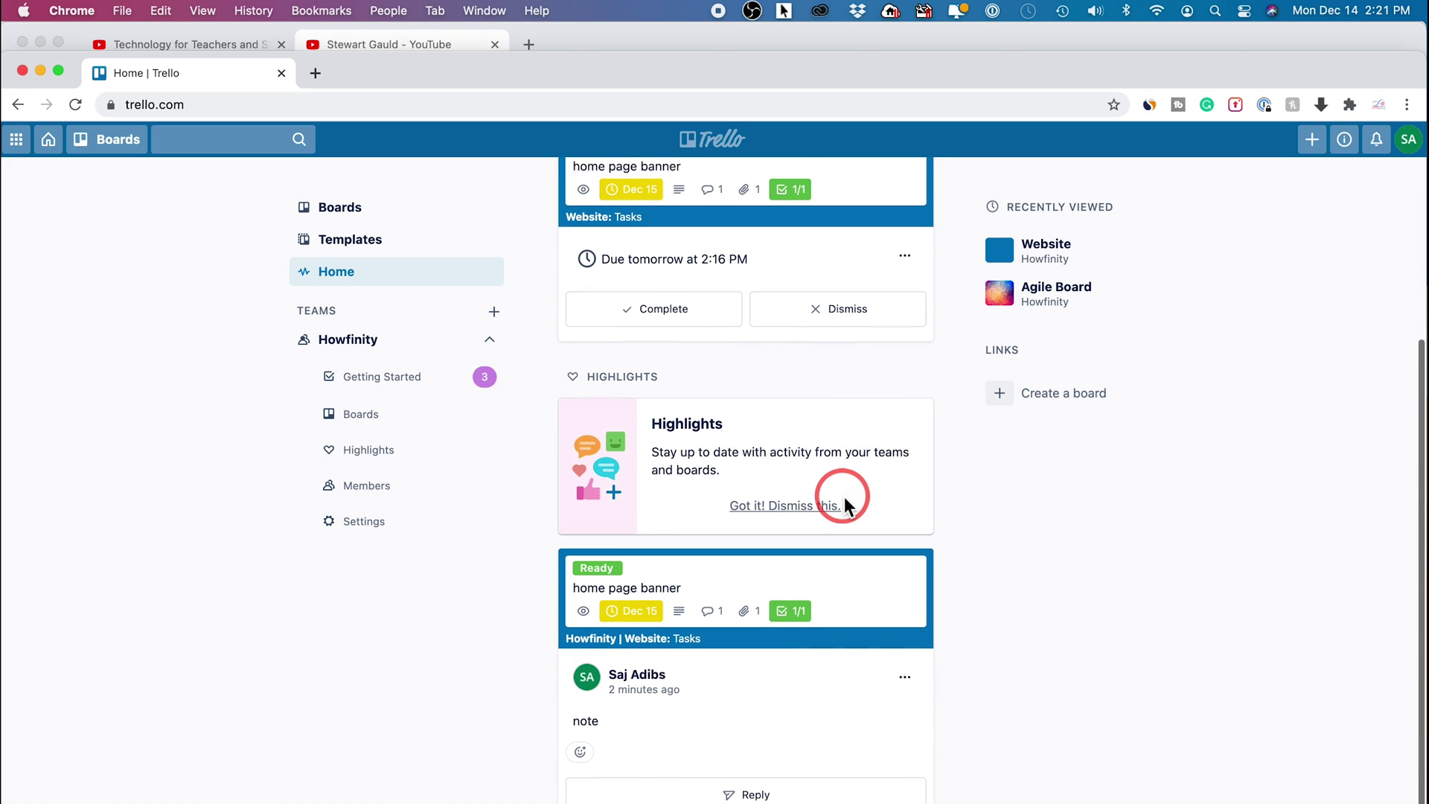
pyautogui.scroll(5, 845, 501)
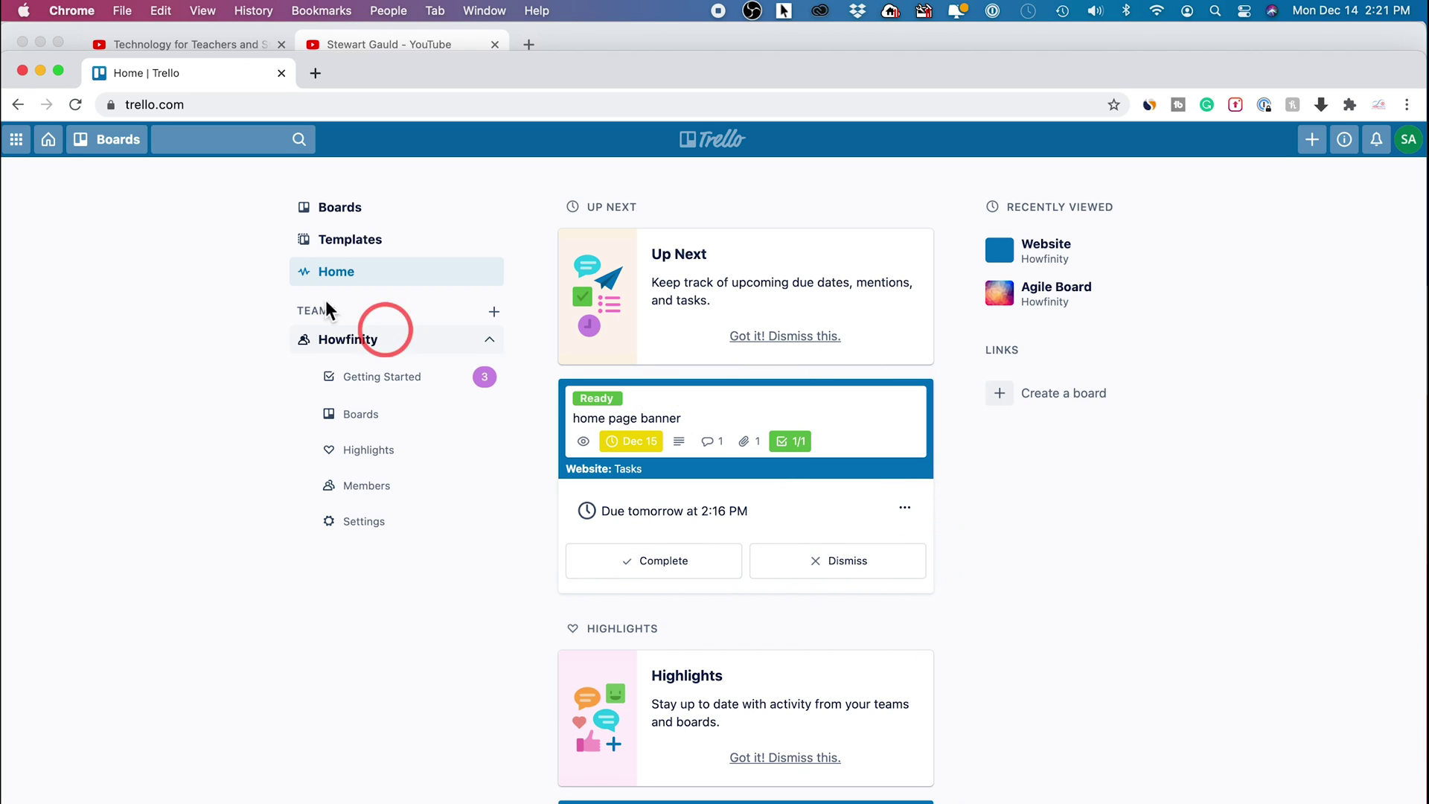
# - Look over the boards overview headings, then open the Howfinity Members page and its invite form
pyautogui.click(335, 208)
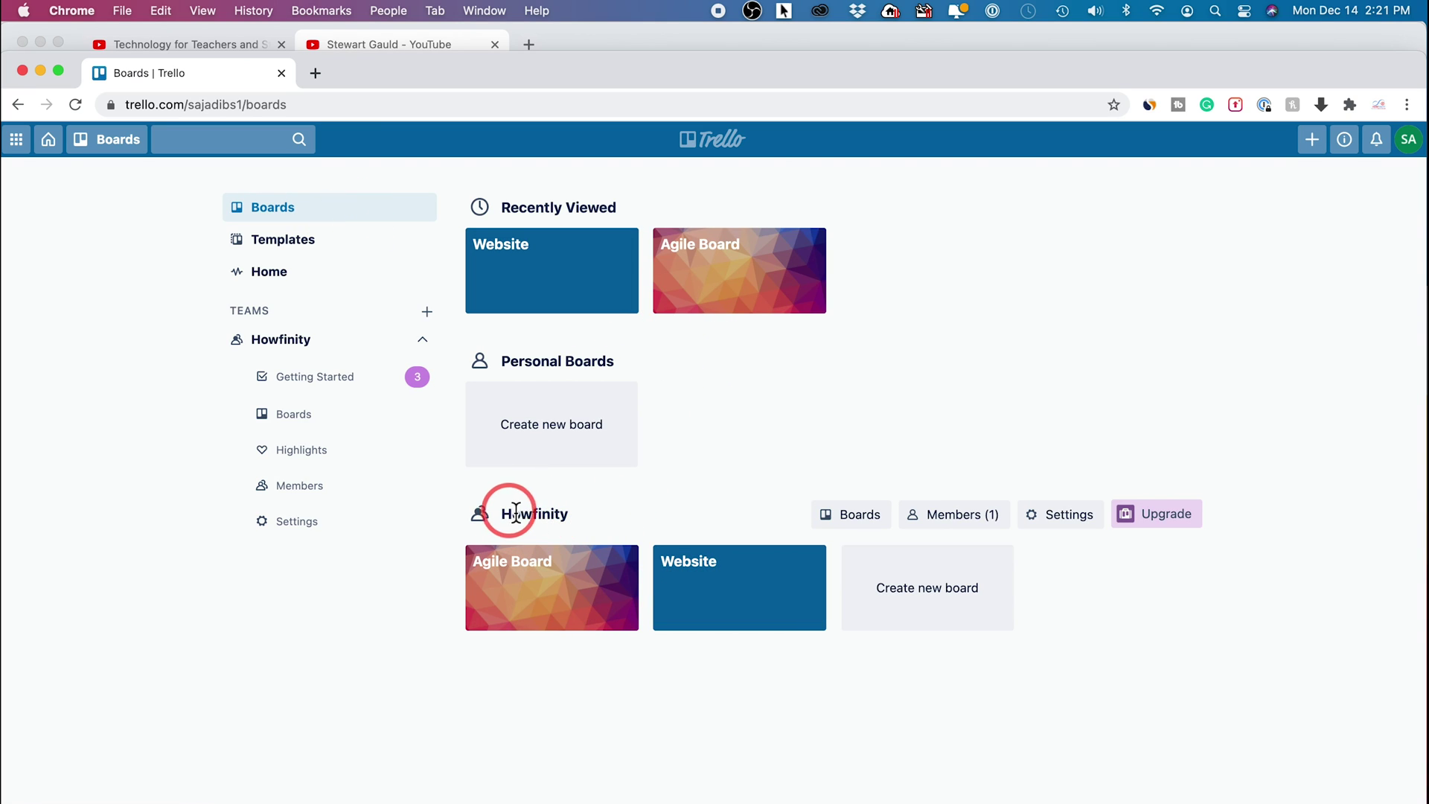
pyautogui.moveTo(496, 515); pyautogui.dragTo(600, 522)
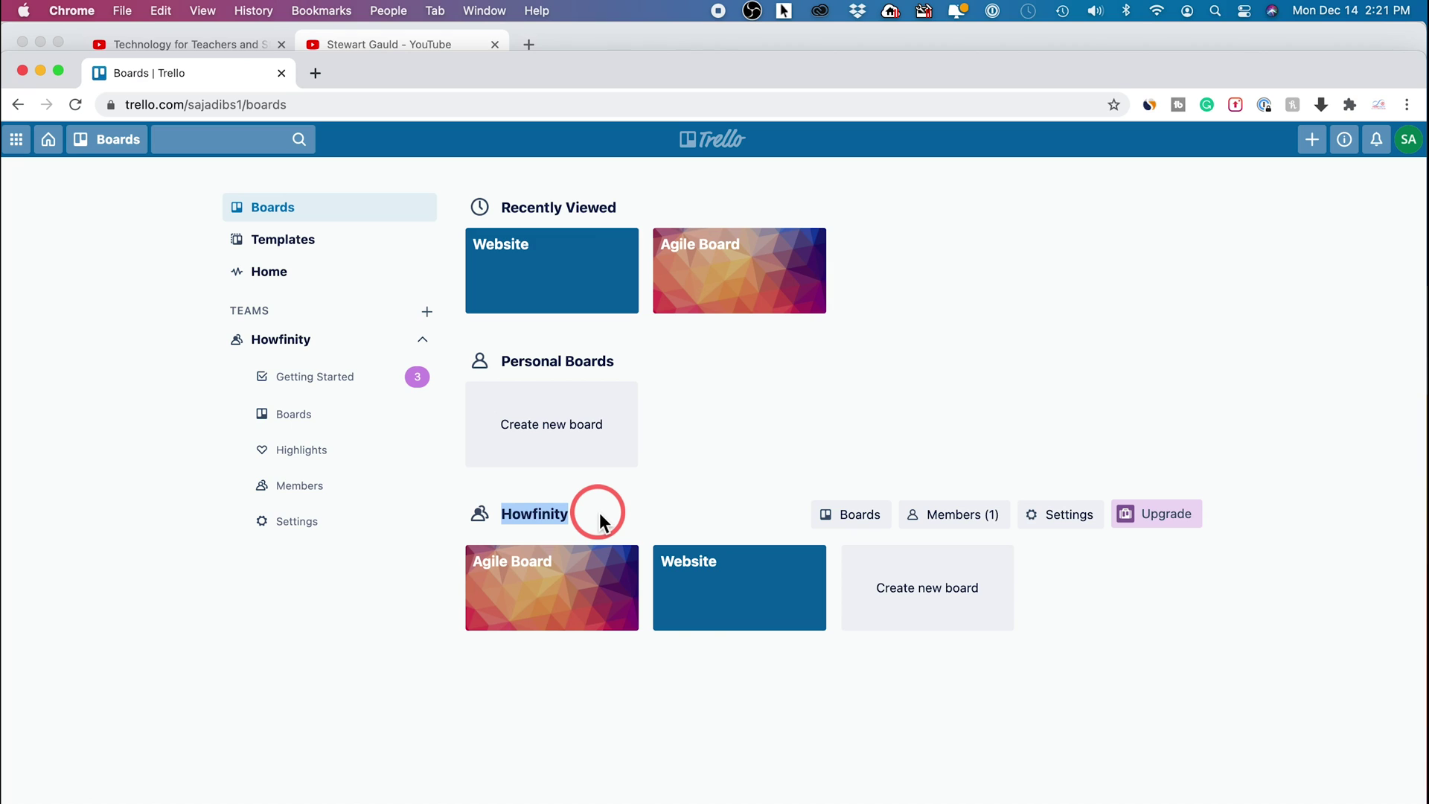
pyautogui.click(971, 533)
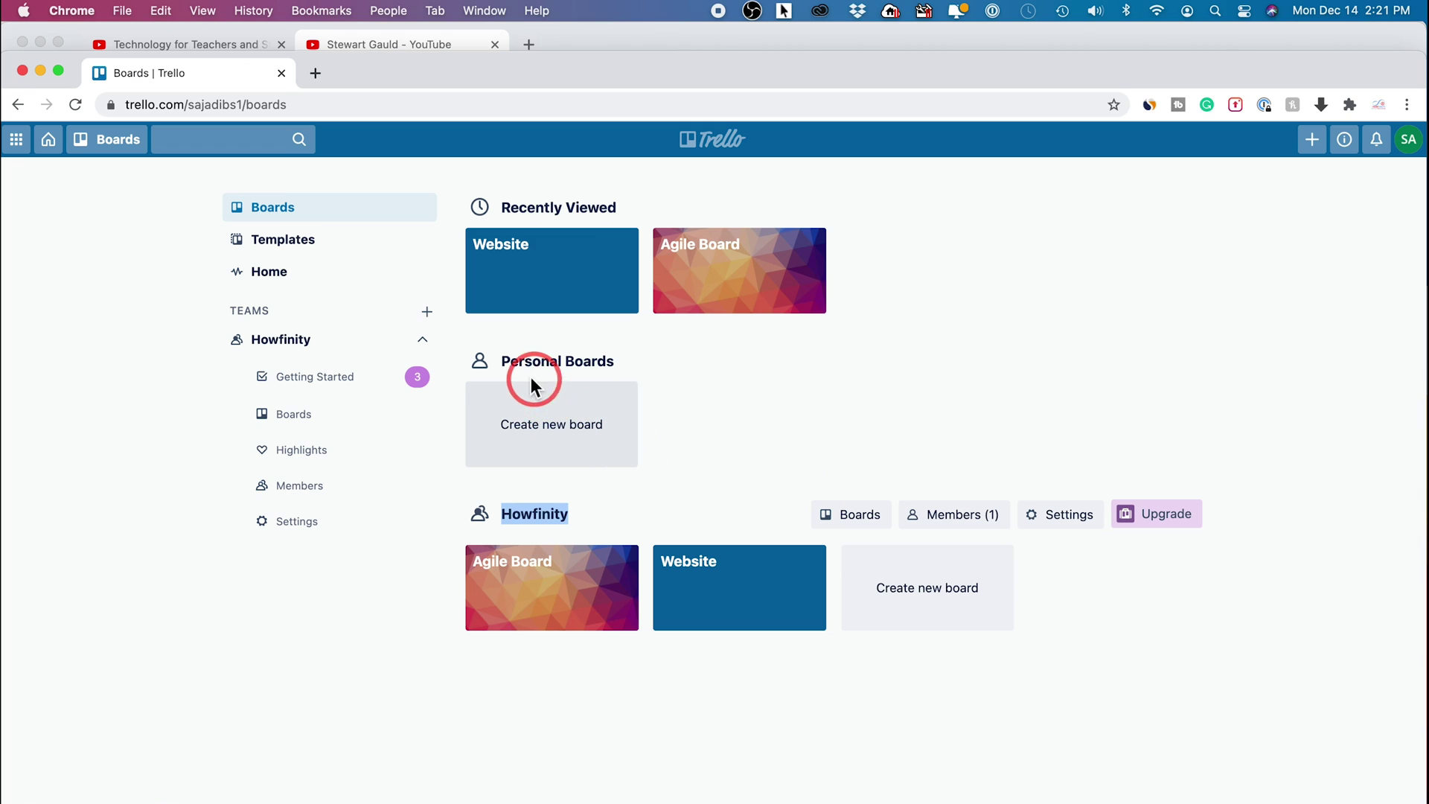
pyautogui.moveTo(502, 360); pyautogui.dragTo(651, 371)
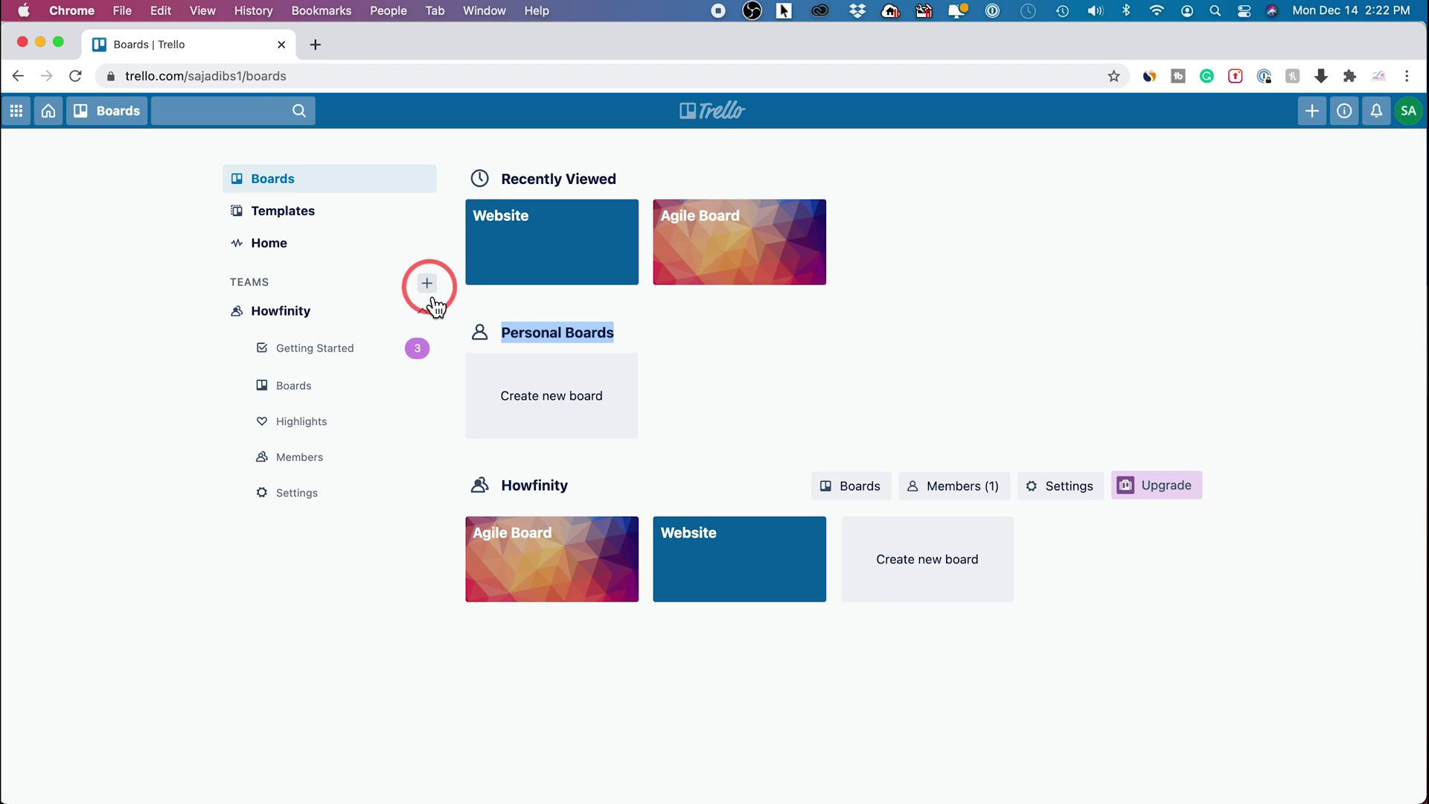
pyautogui.click(296, 460)
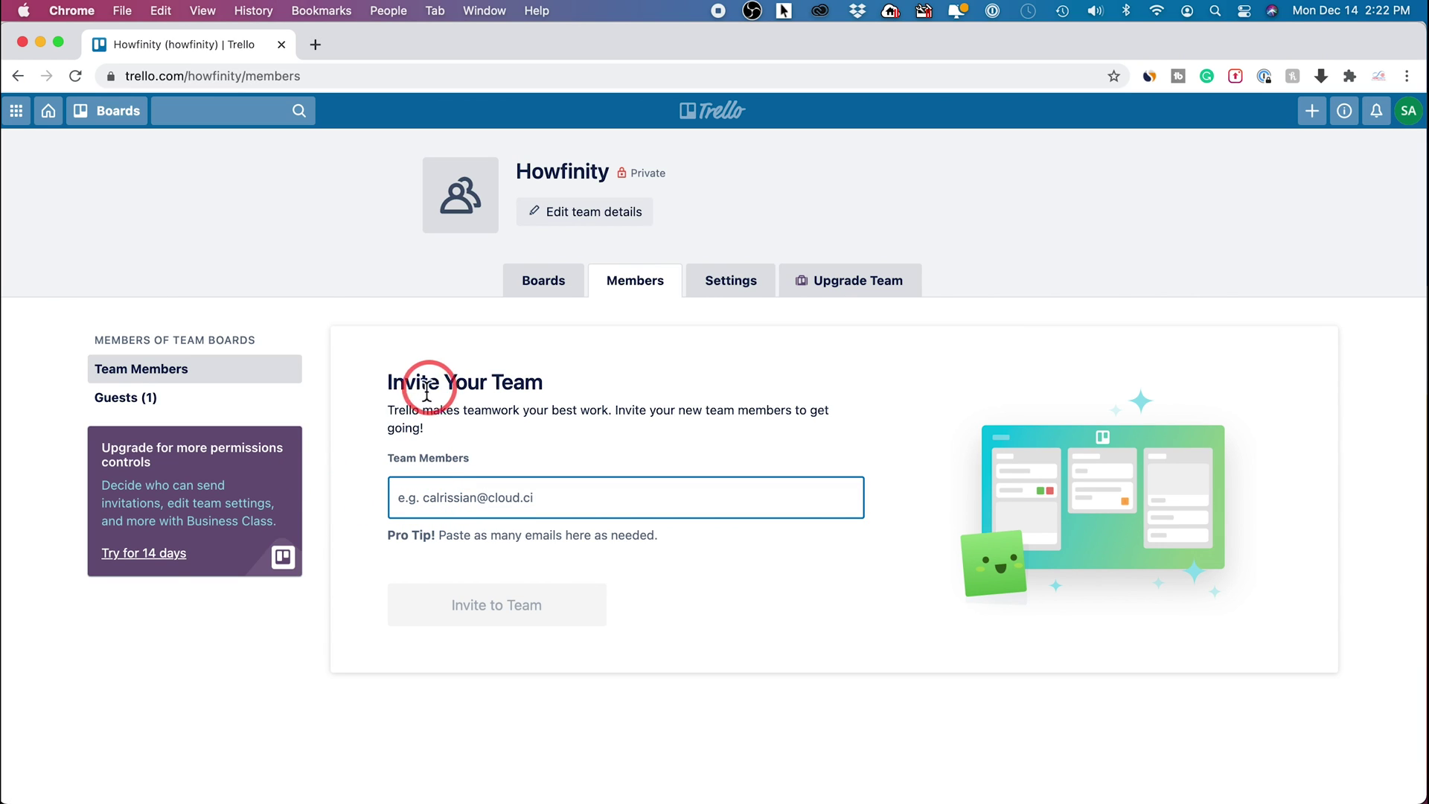
pyautogui.click(390, 382)
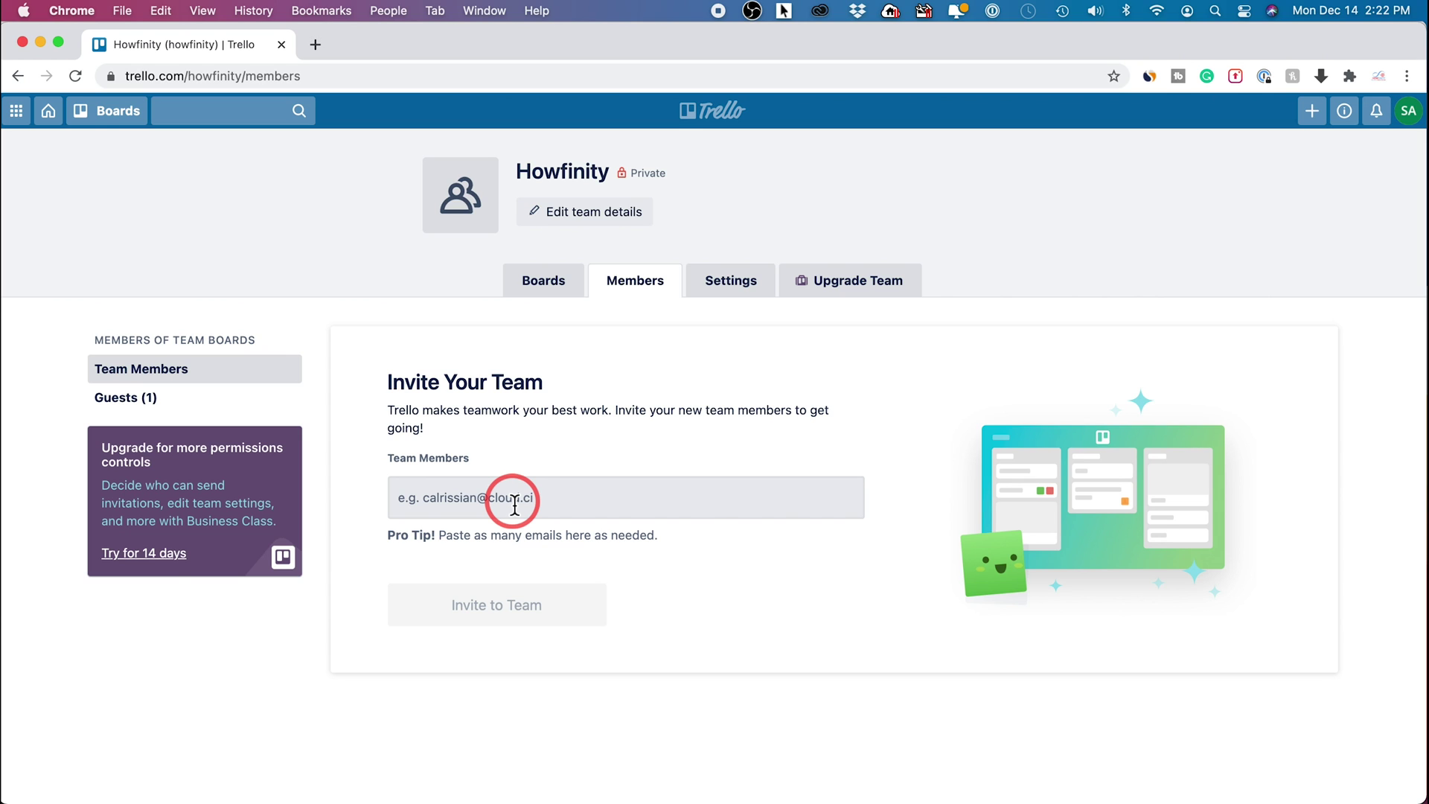
# - Check the Getting Started 'Connect your apps' tip, then view the Website board's Butler automation tips
pyautogui.click(49, 118)
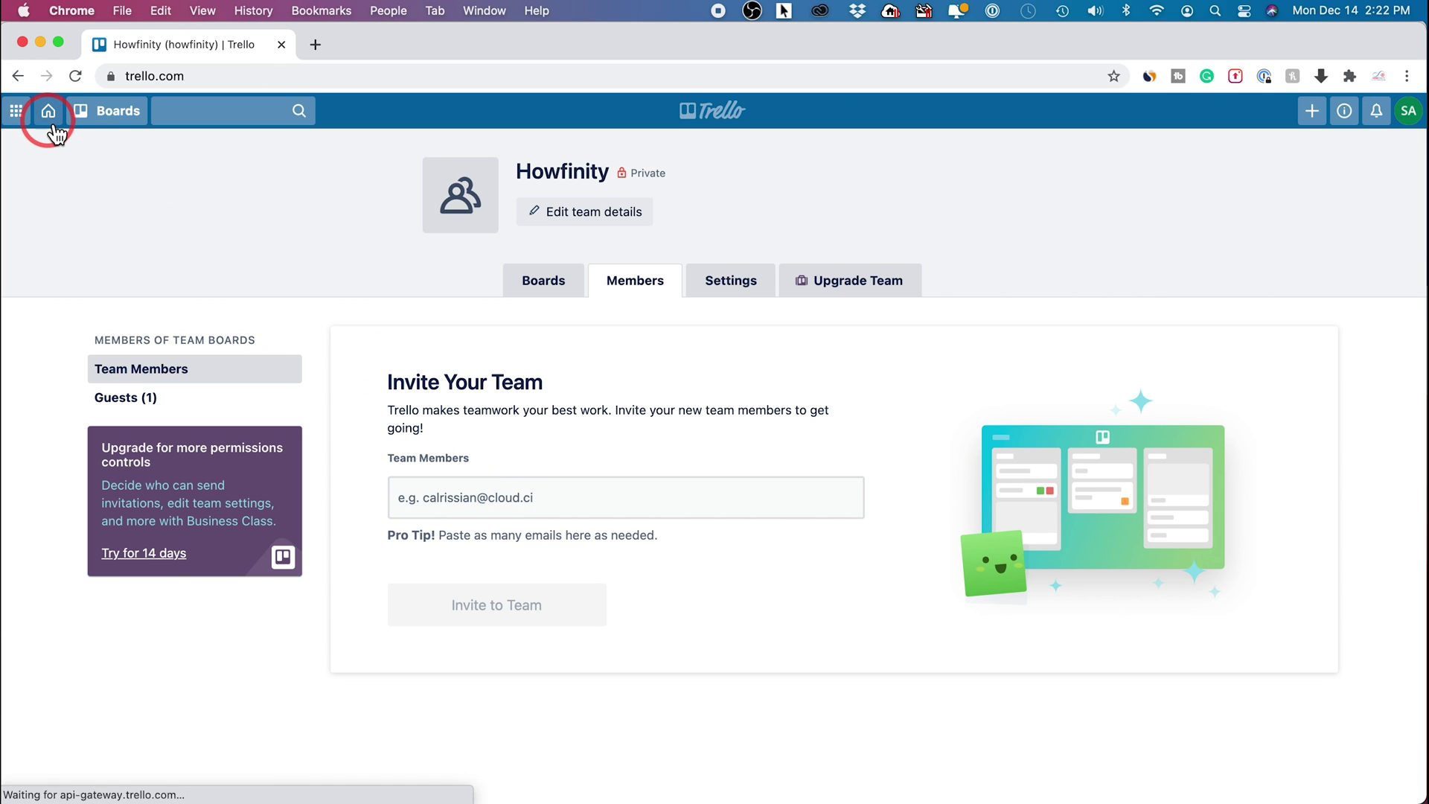
pyautogui.click(303, 353)
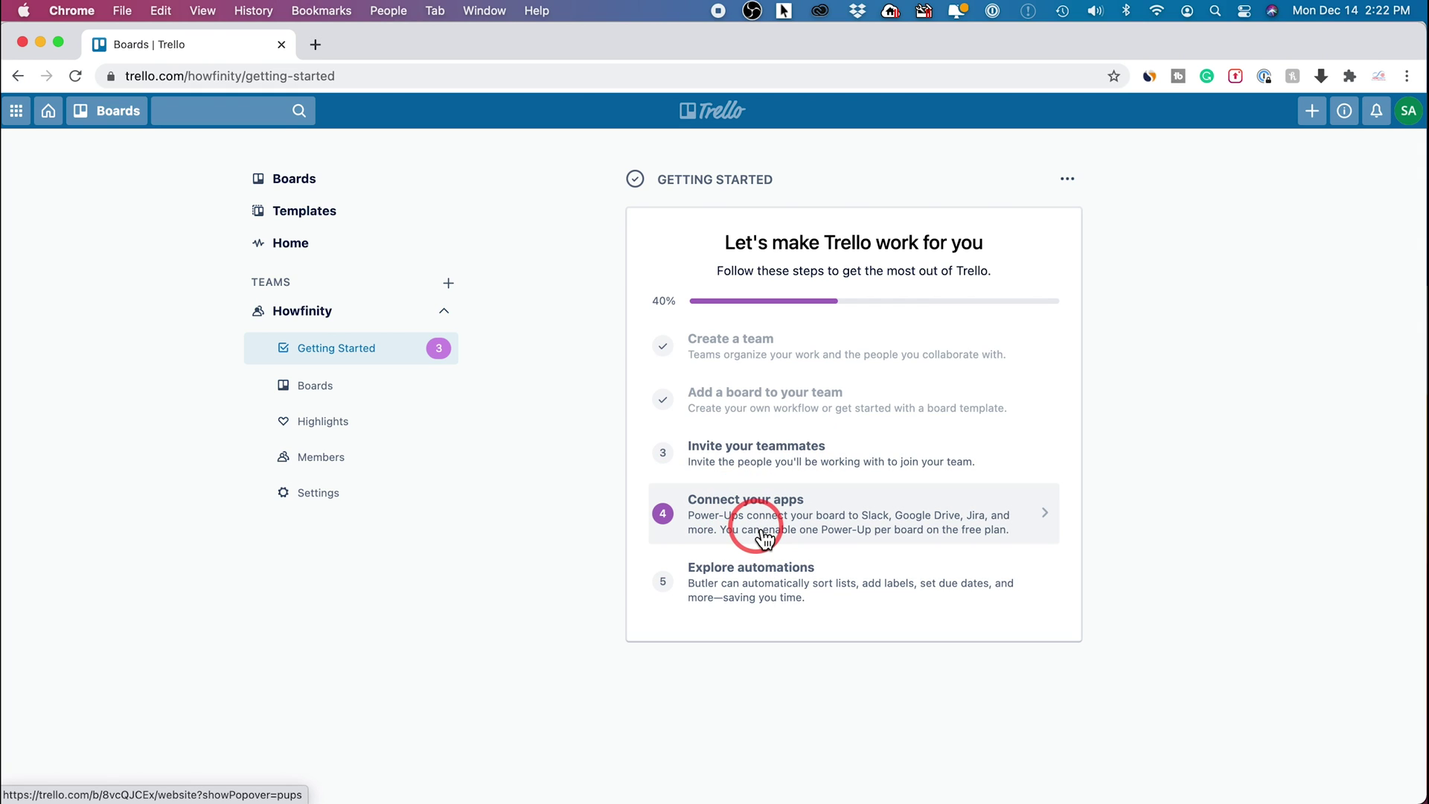
pyautogui.click(764, 537)
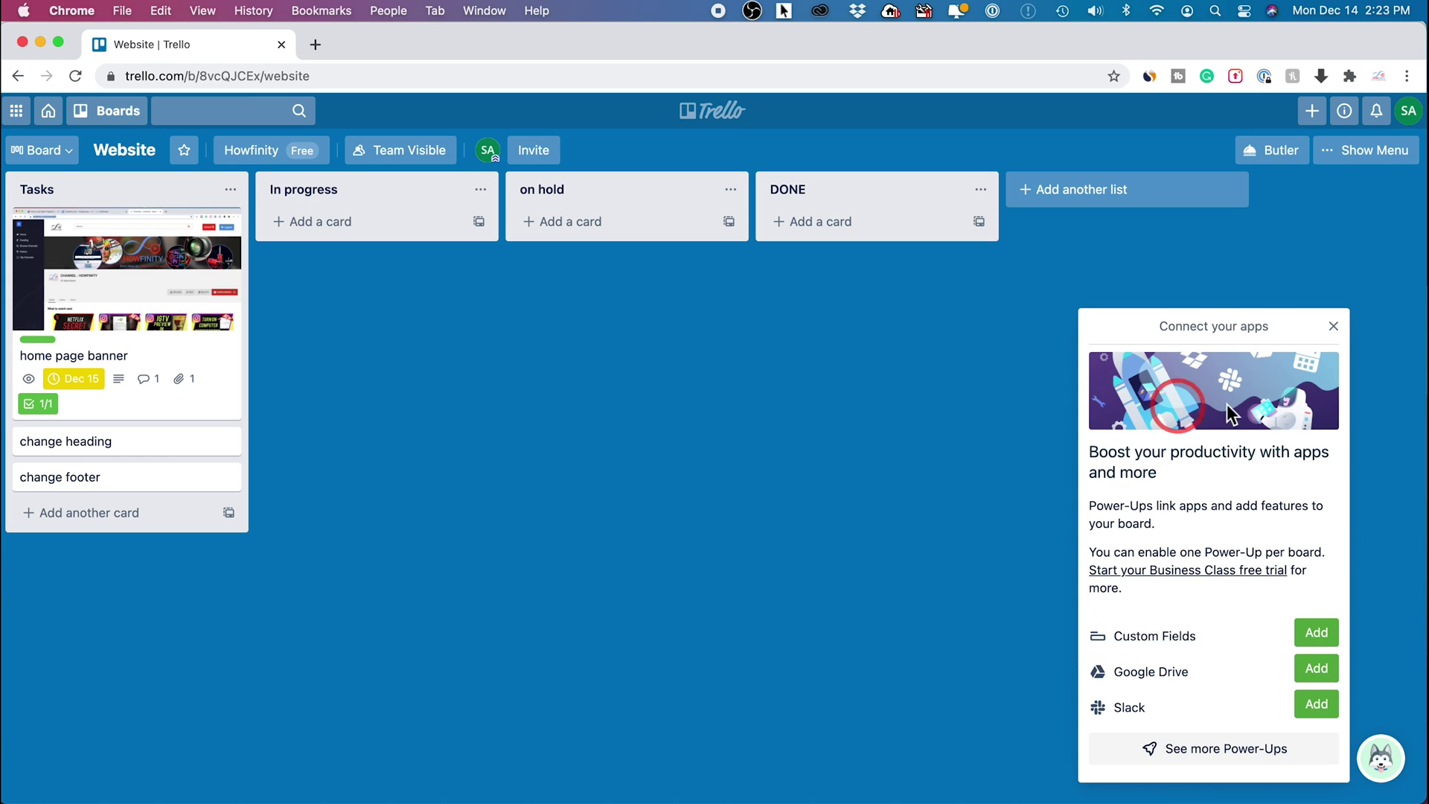
pyautogui.click(1334, 327)
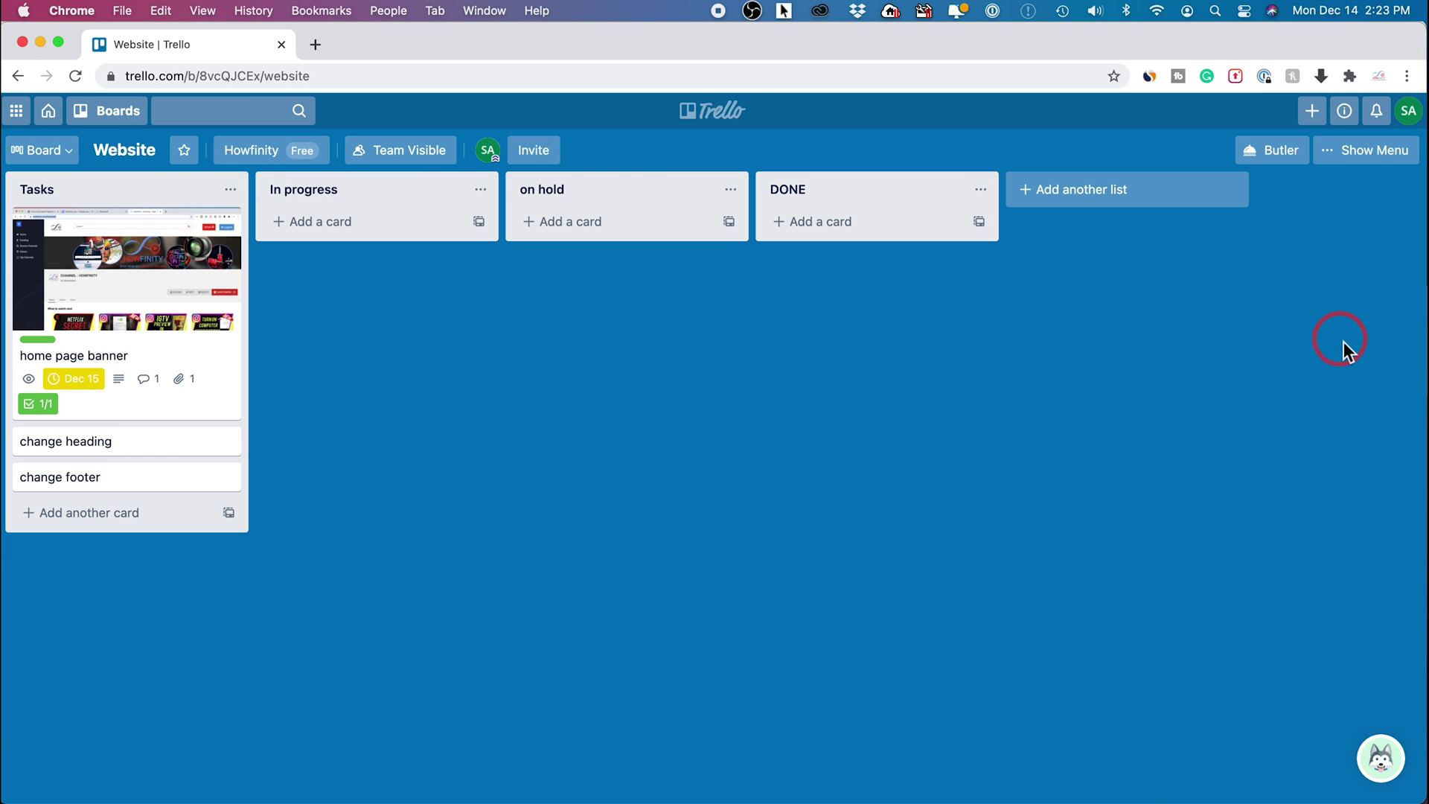
pyautogui.click(1276, 157)
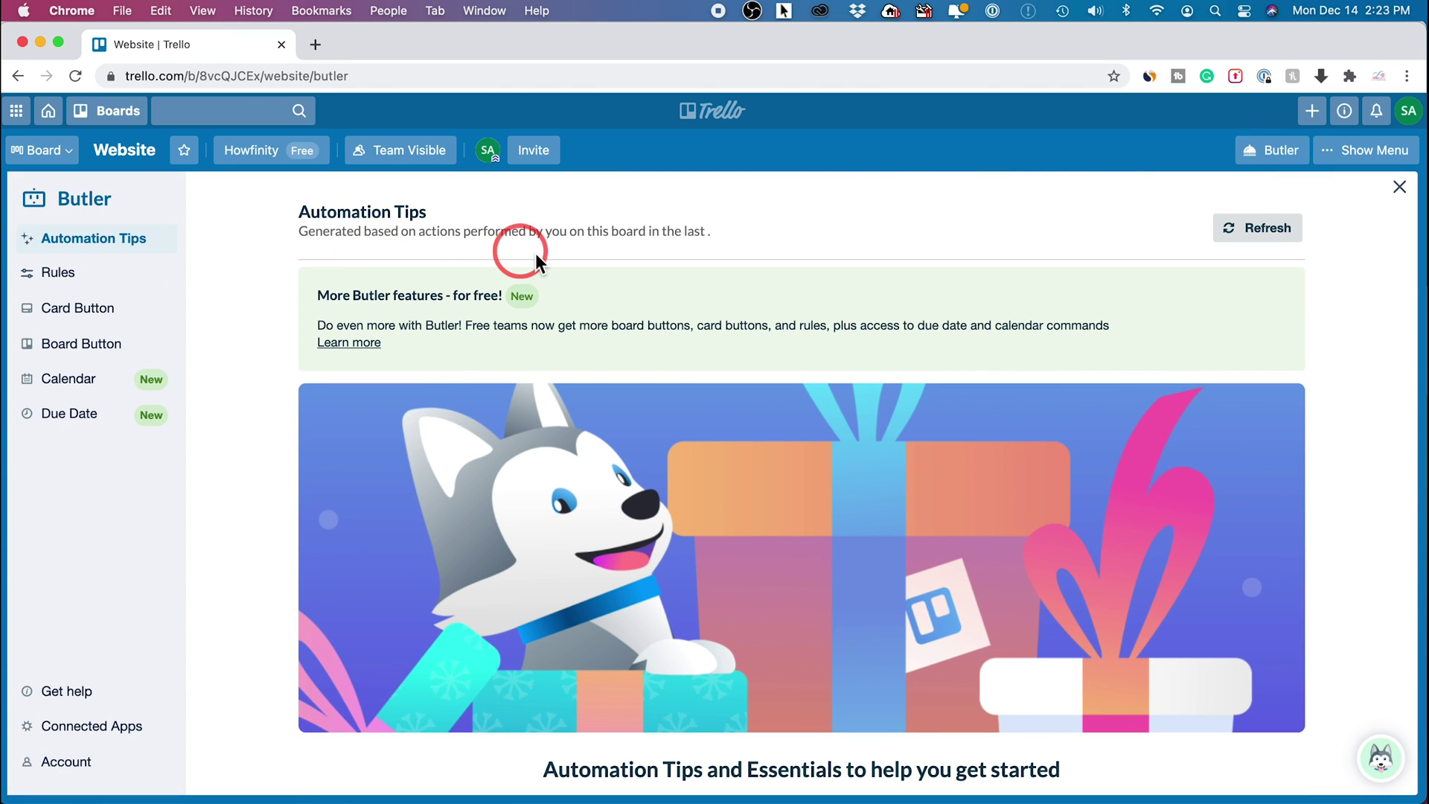
pyautogui.scroll(-3, 535, 259)
pyautogui.scroll(3, 539, 263)
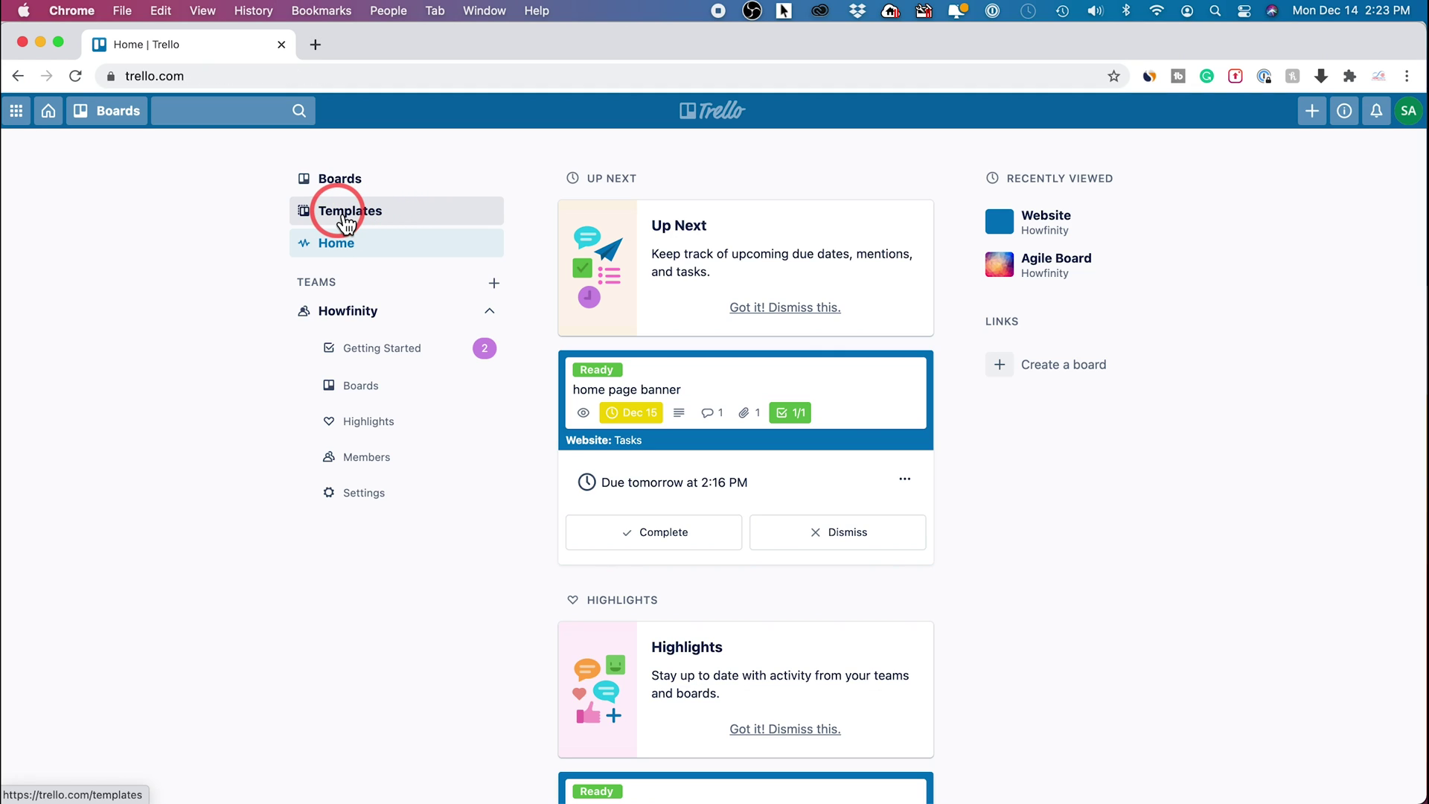
# - Create a Howfinity team board from the Design Sprint template in the Design category
pyautogui.click(346, 222)
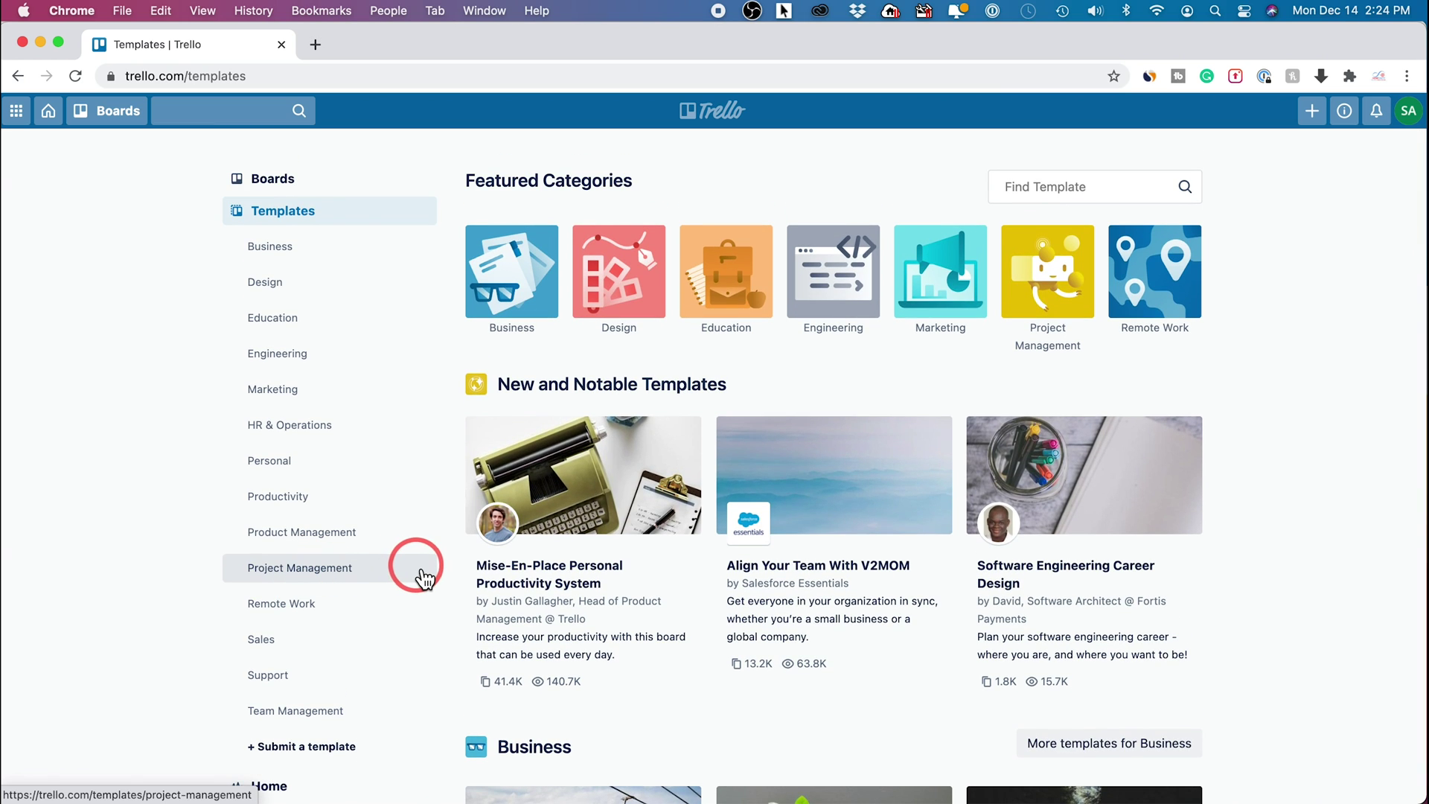
pyautogui.click(270, 284)
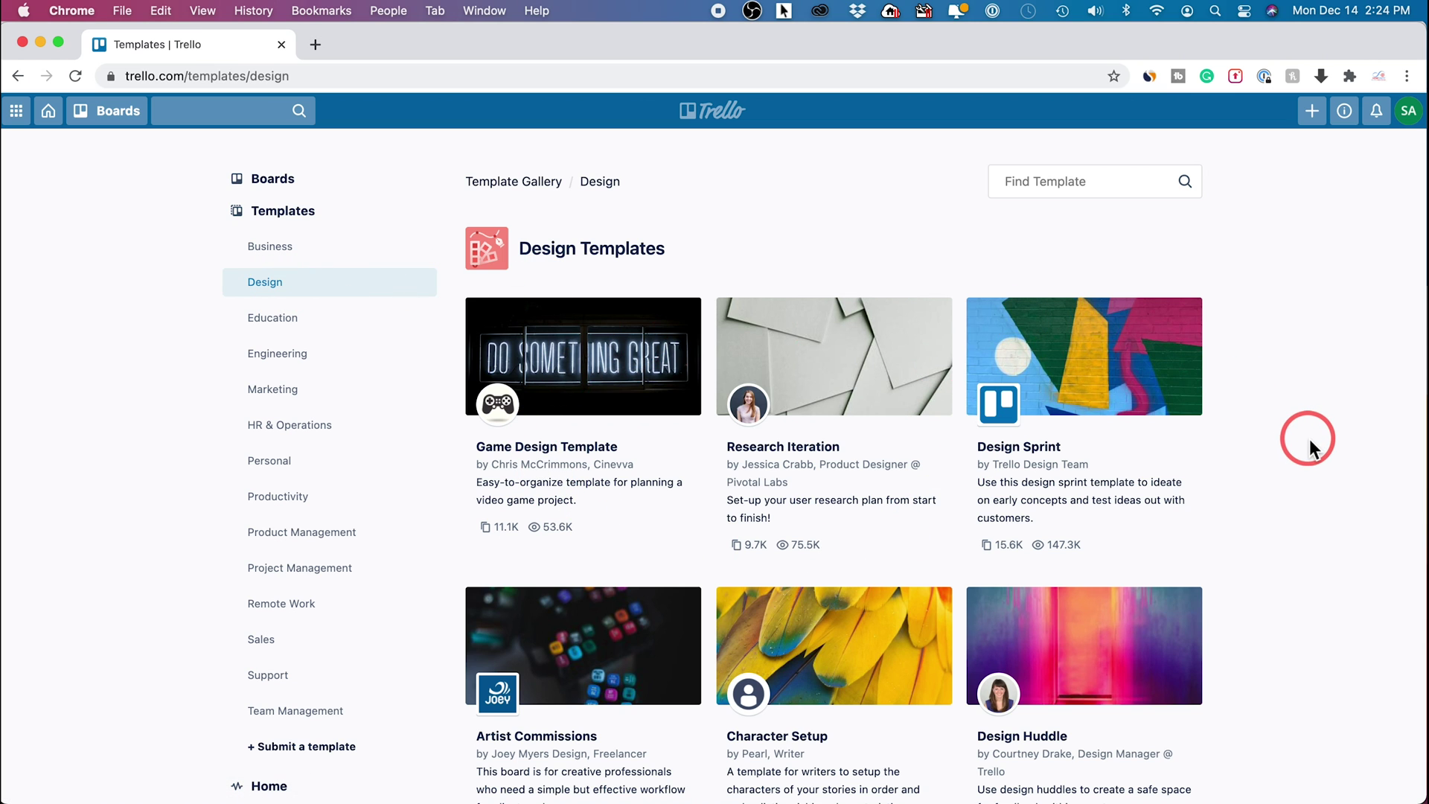
pyautogui.scroll(-1, 1283, 436)
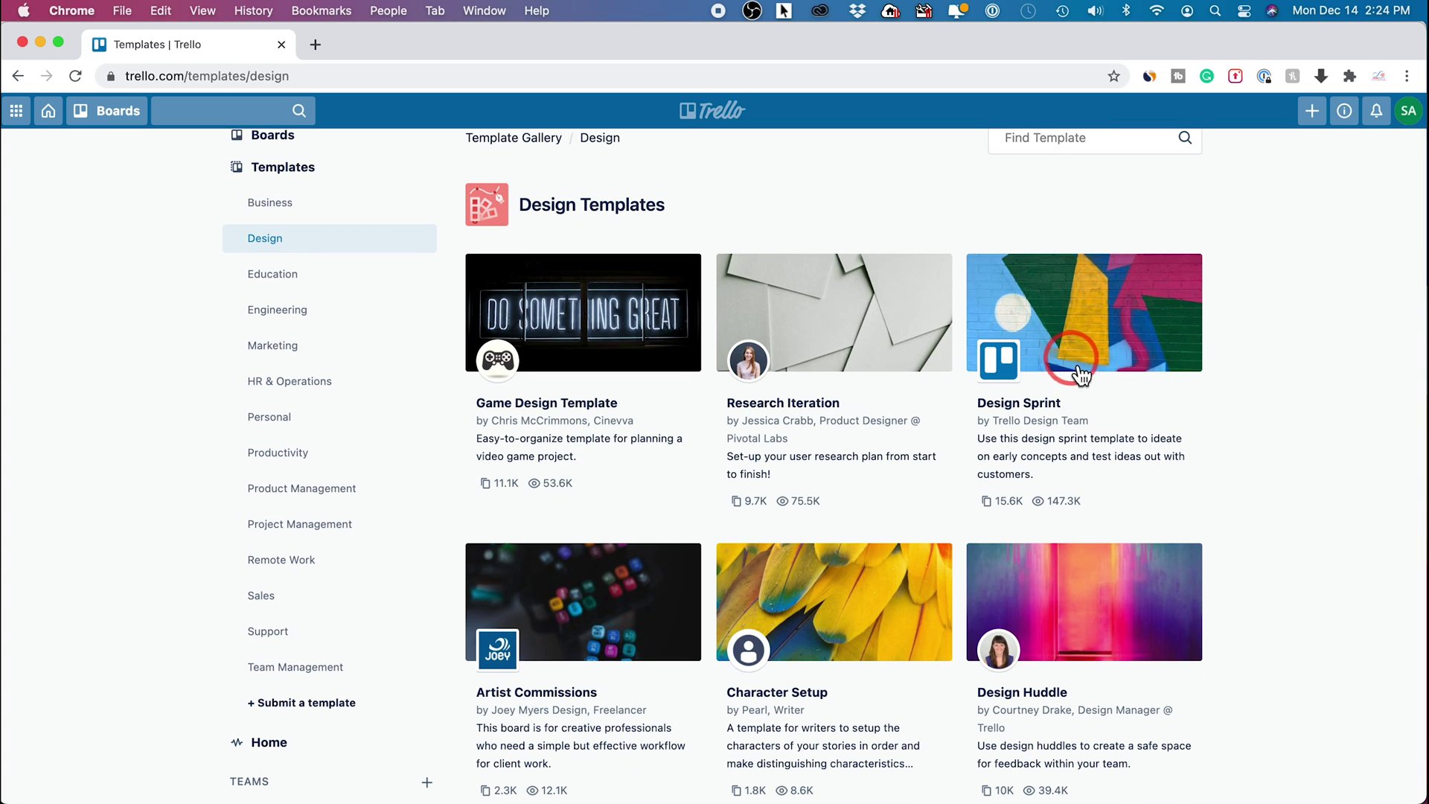
pyautogui.click(1091, 323)
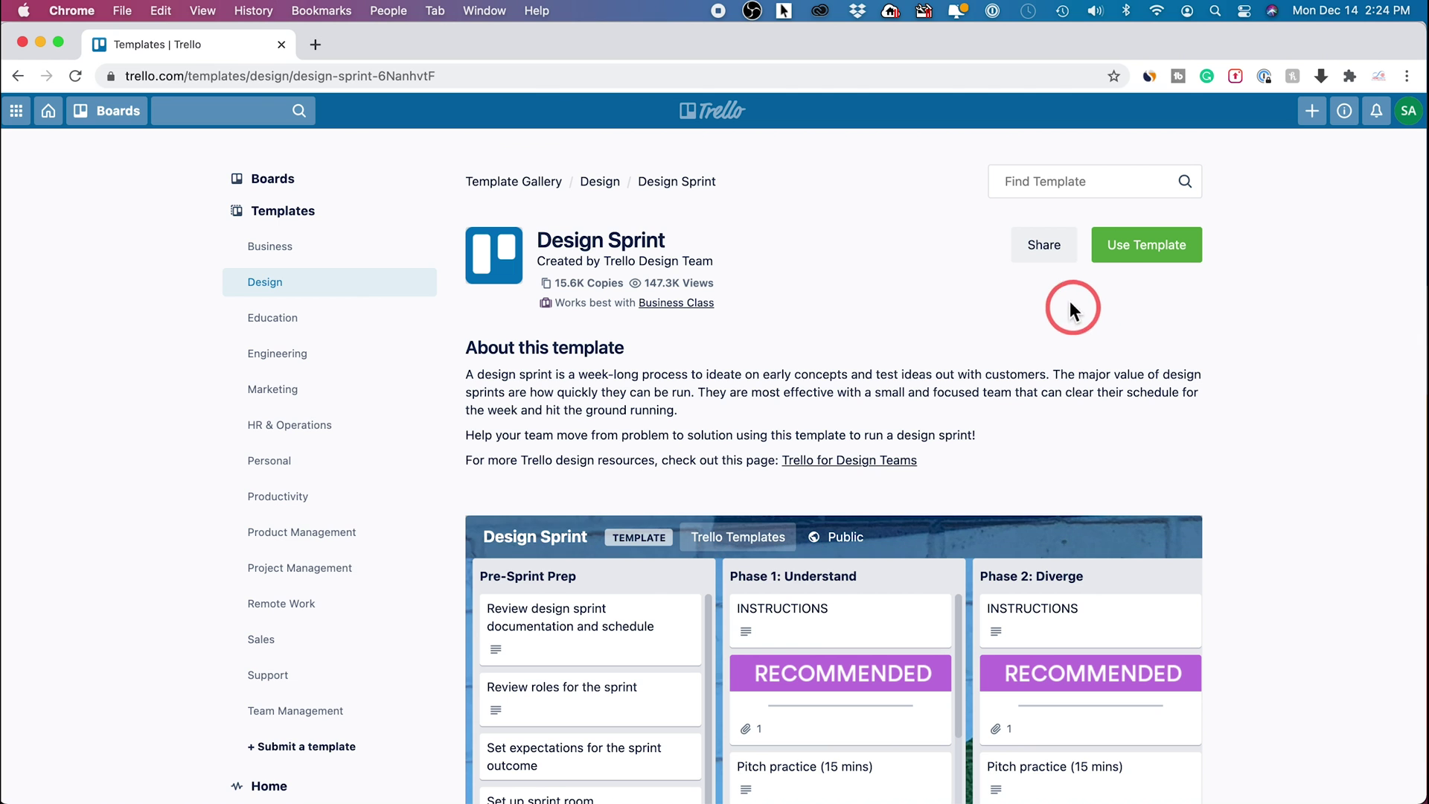
pyautogui.click(1153, 262)
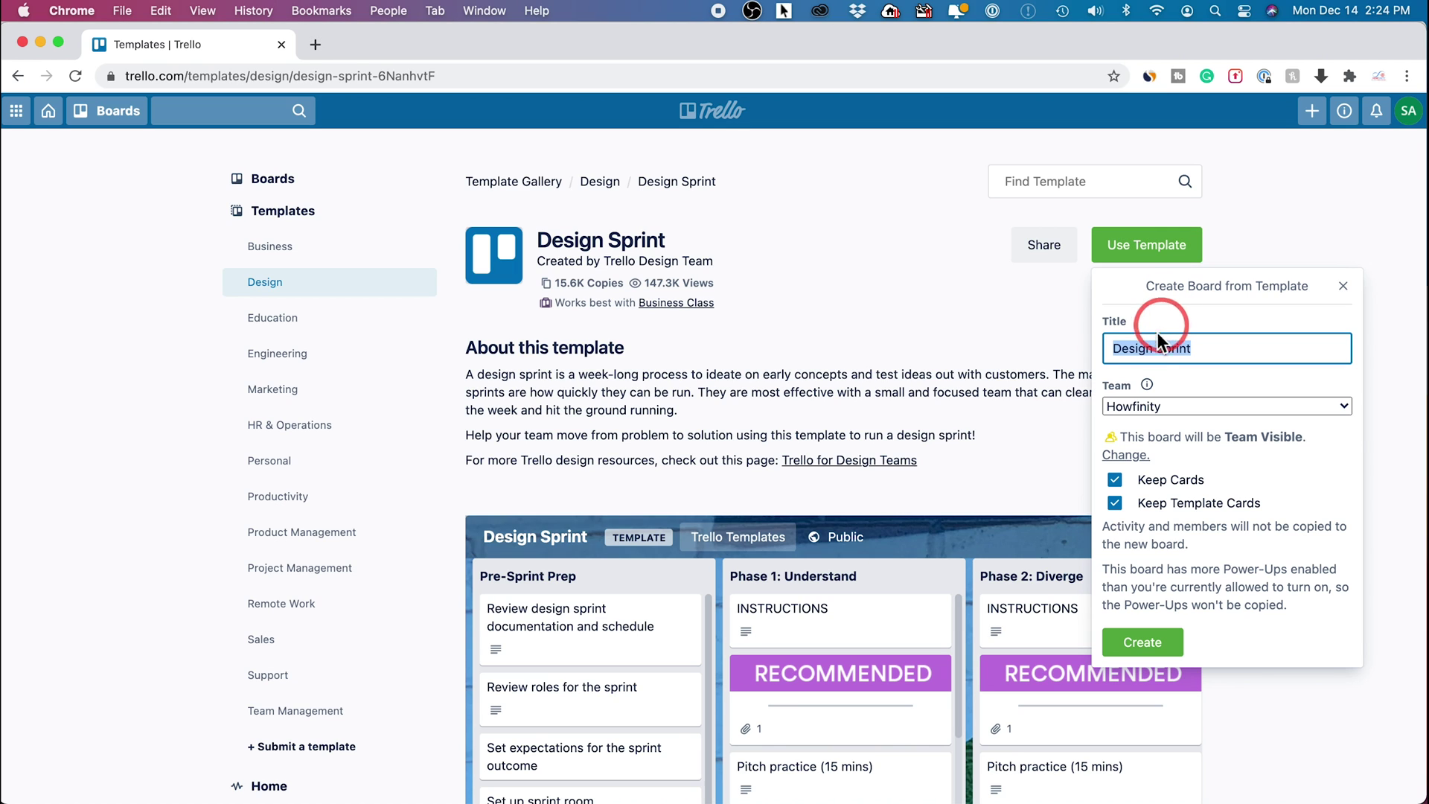
pyautogui.click(1117, 409)
pyautogui.click(1131, 407)
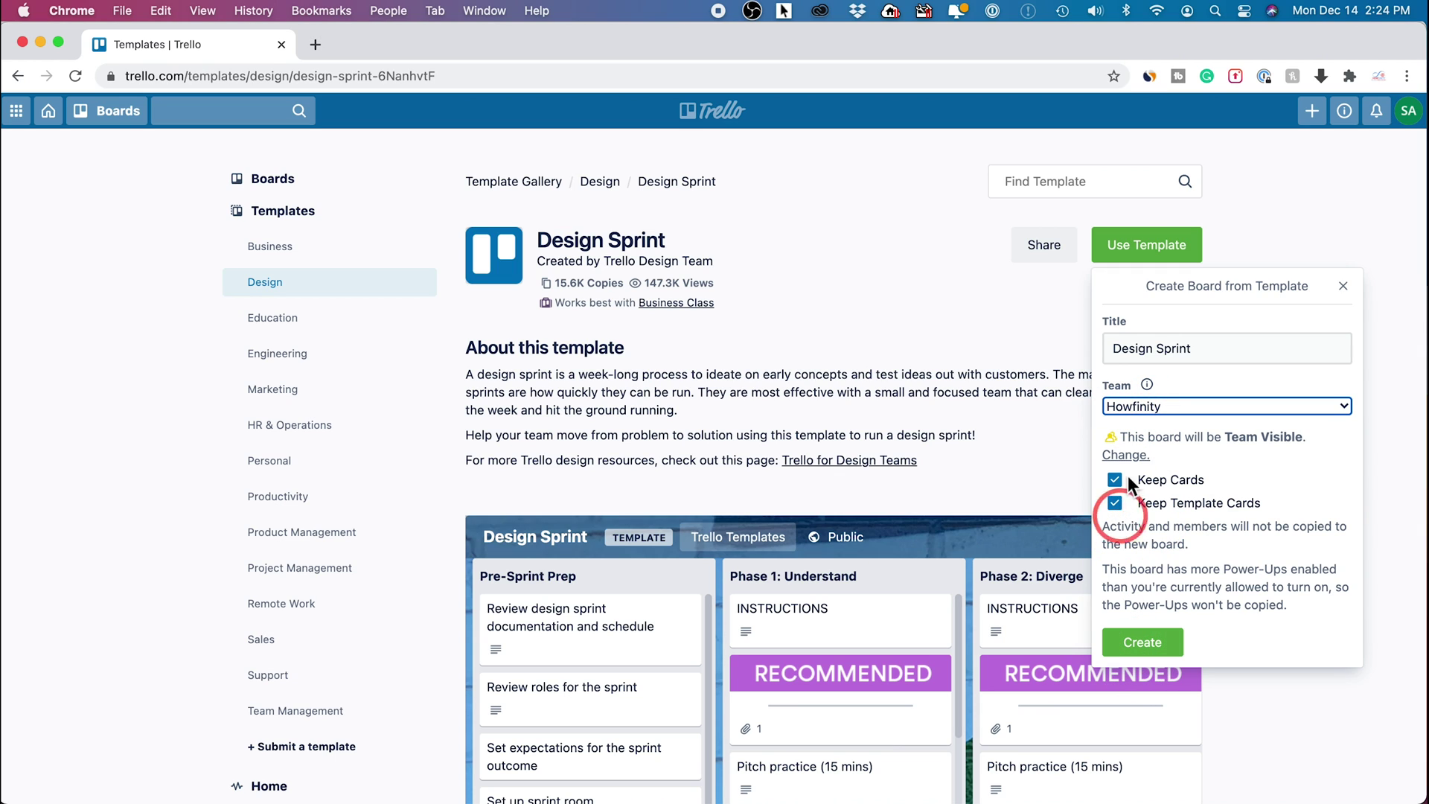
pyautogui.click(1139, 646)
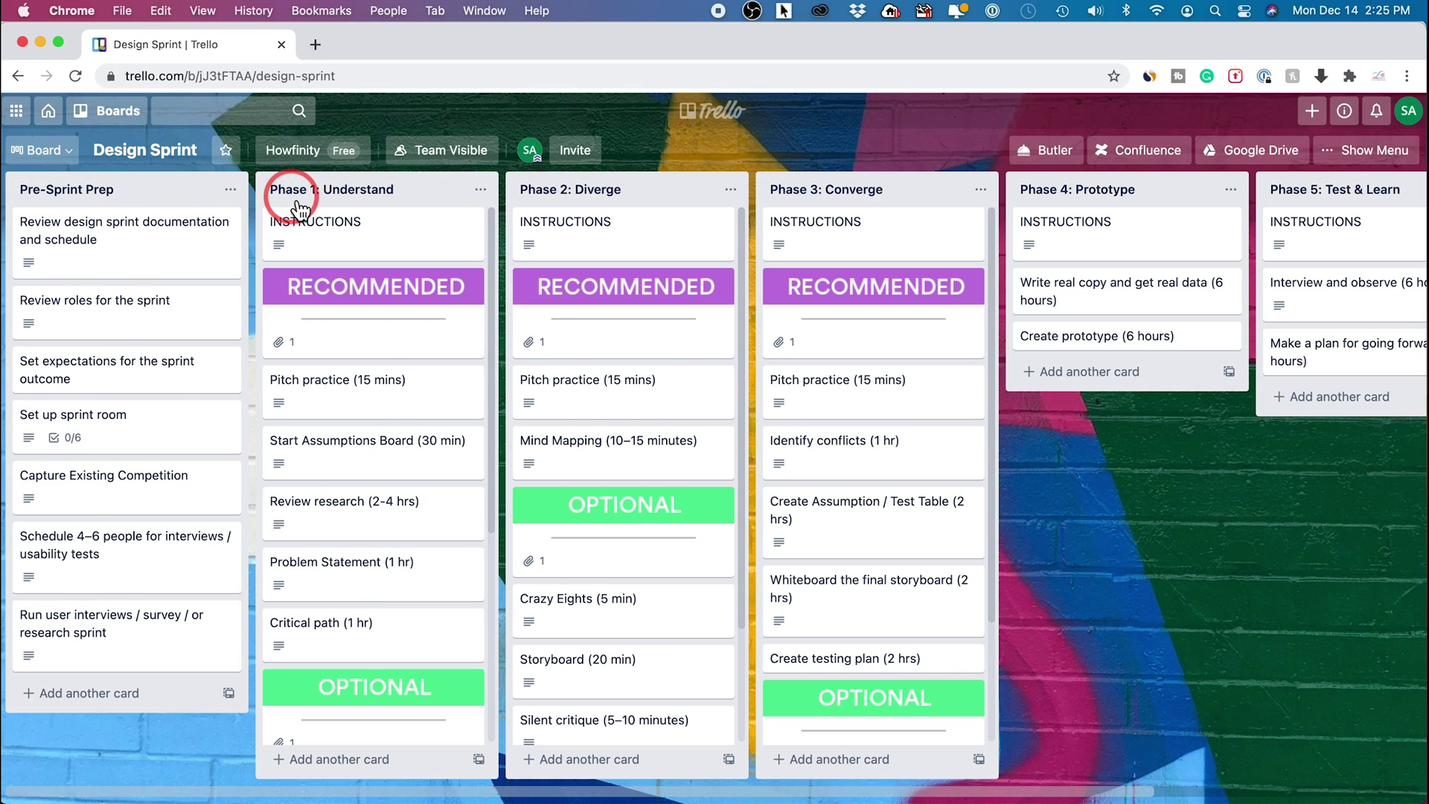
pyautogui.hscroll(2, 759, 207)
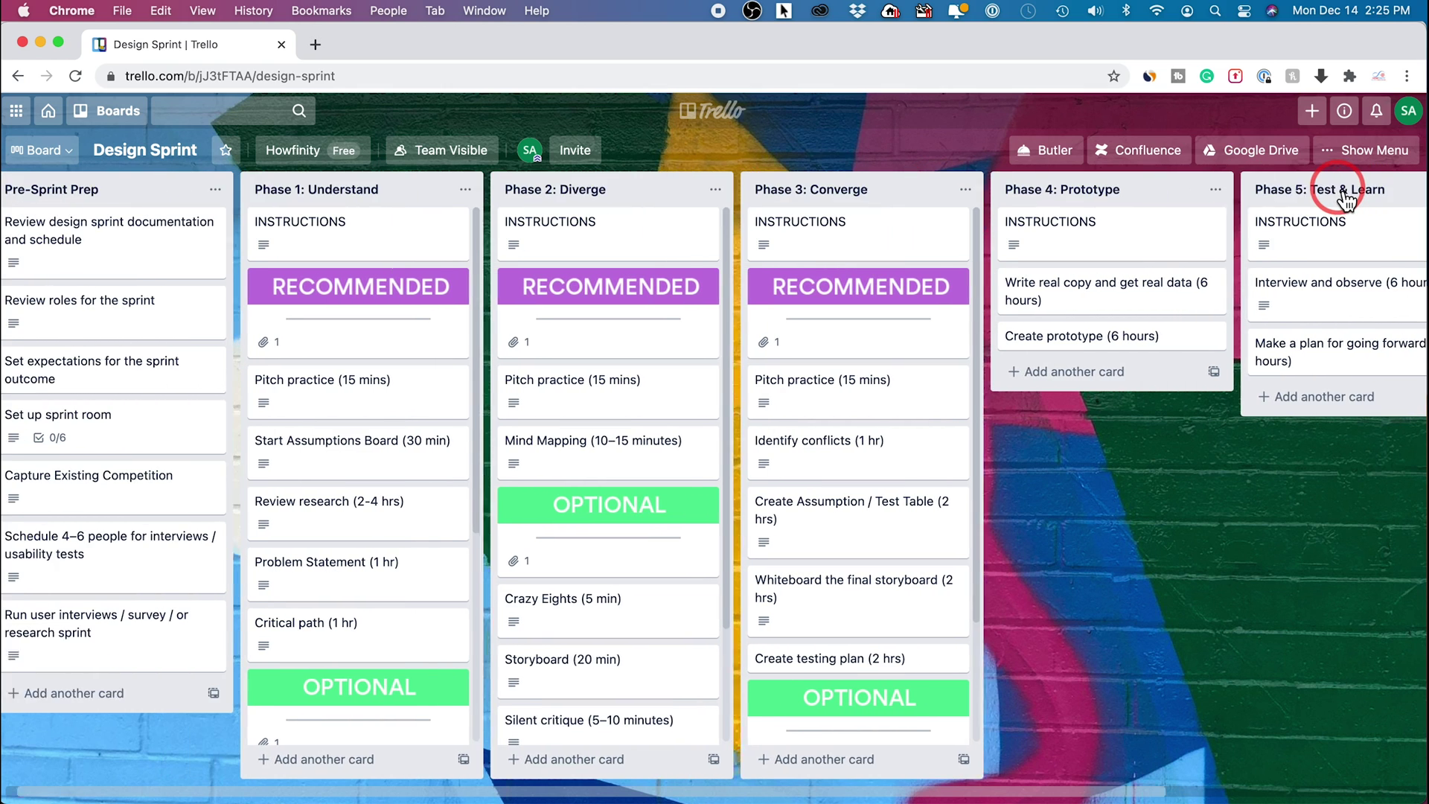
pyautogui.hscroll(-1, 1345, 198)
pyautogui.moveTo(414, 223)
pyautogui.mouseDown()
pyautogui.moveTo(399, 239)
pyautogui.moveTo(353, 229)
pyautogui.mouseUp()
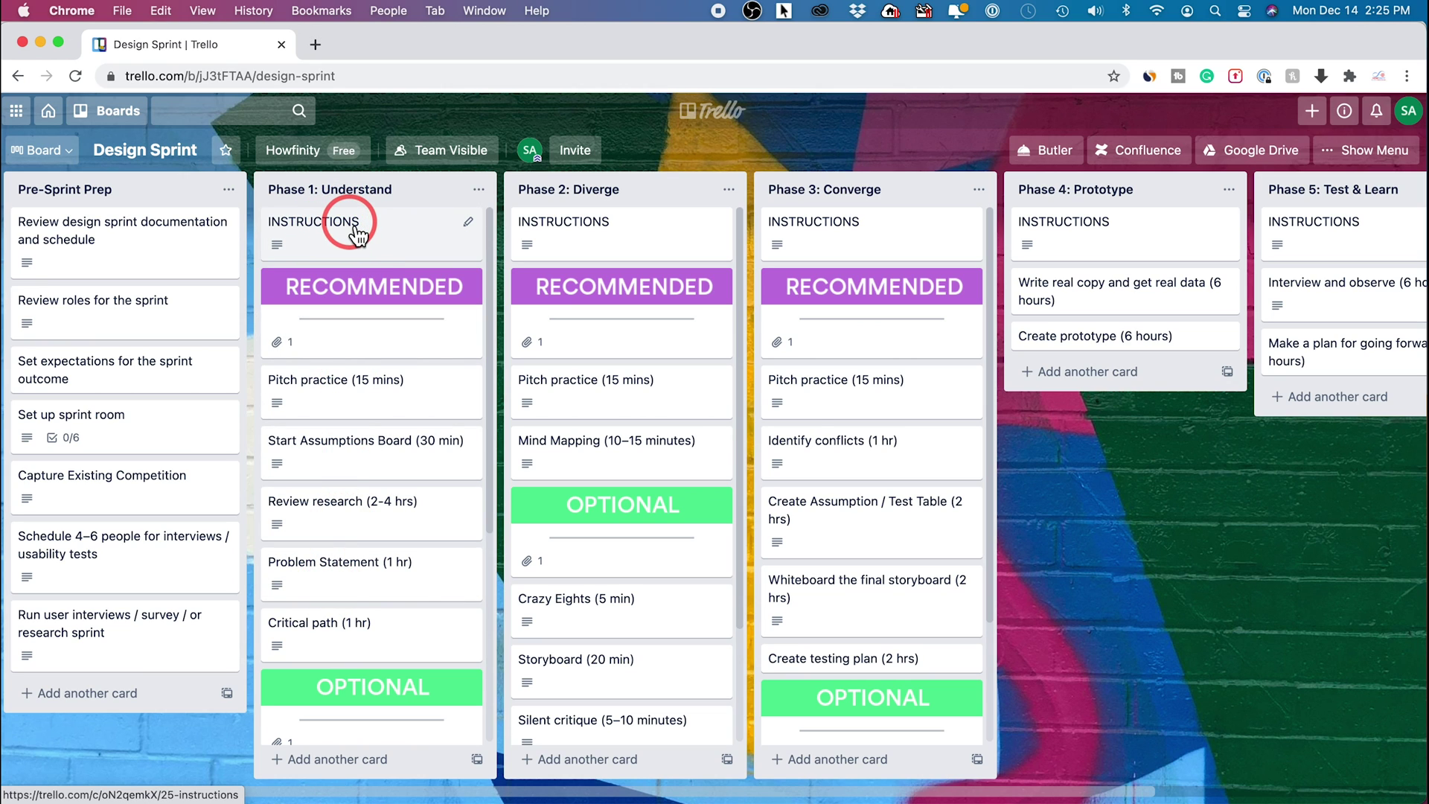
pyautogui.click(358, 232)
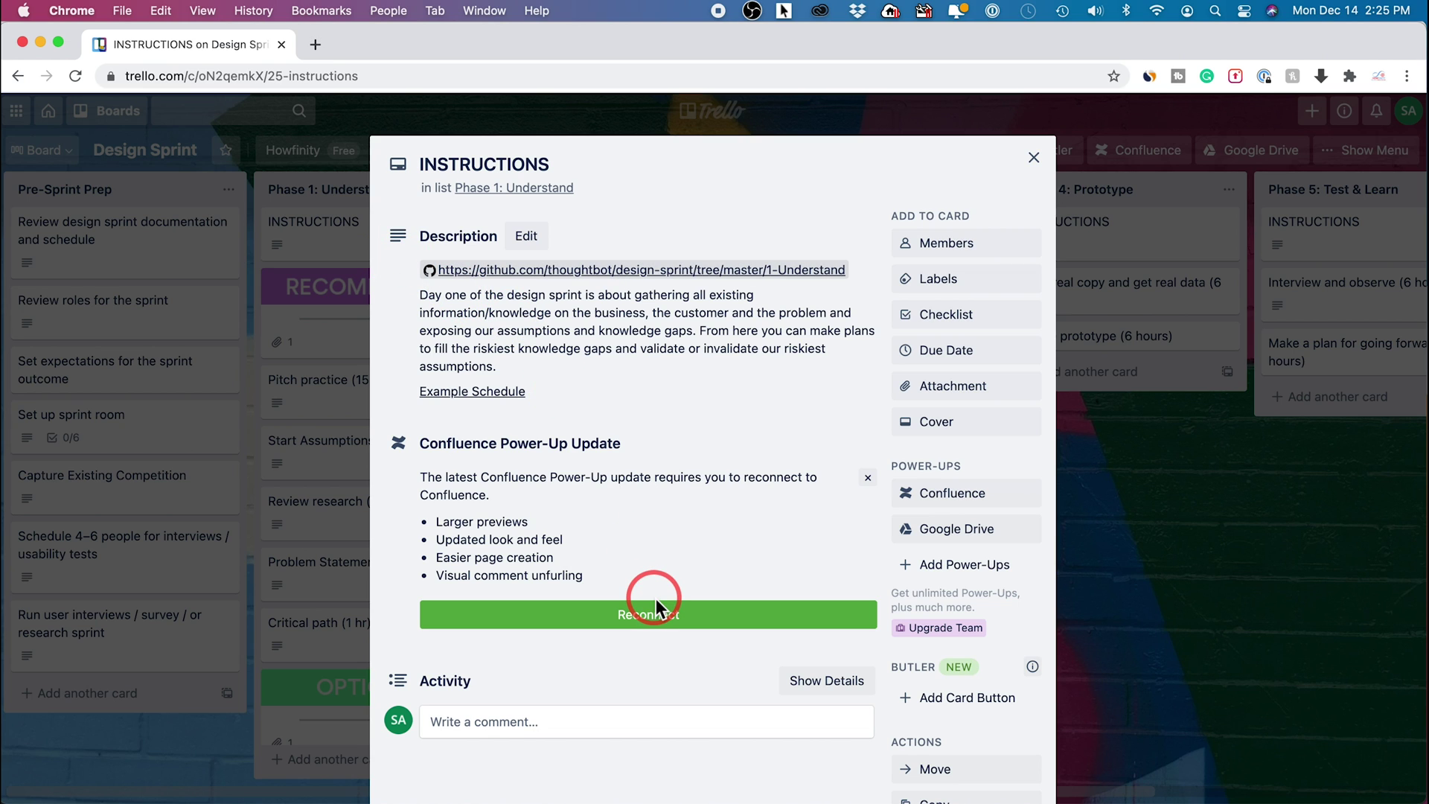
pyautogui.click(1032, 157)
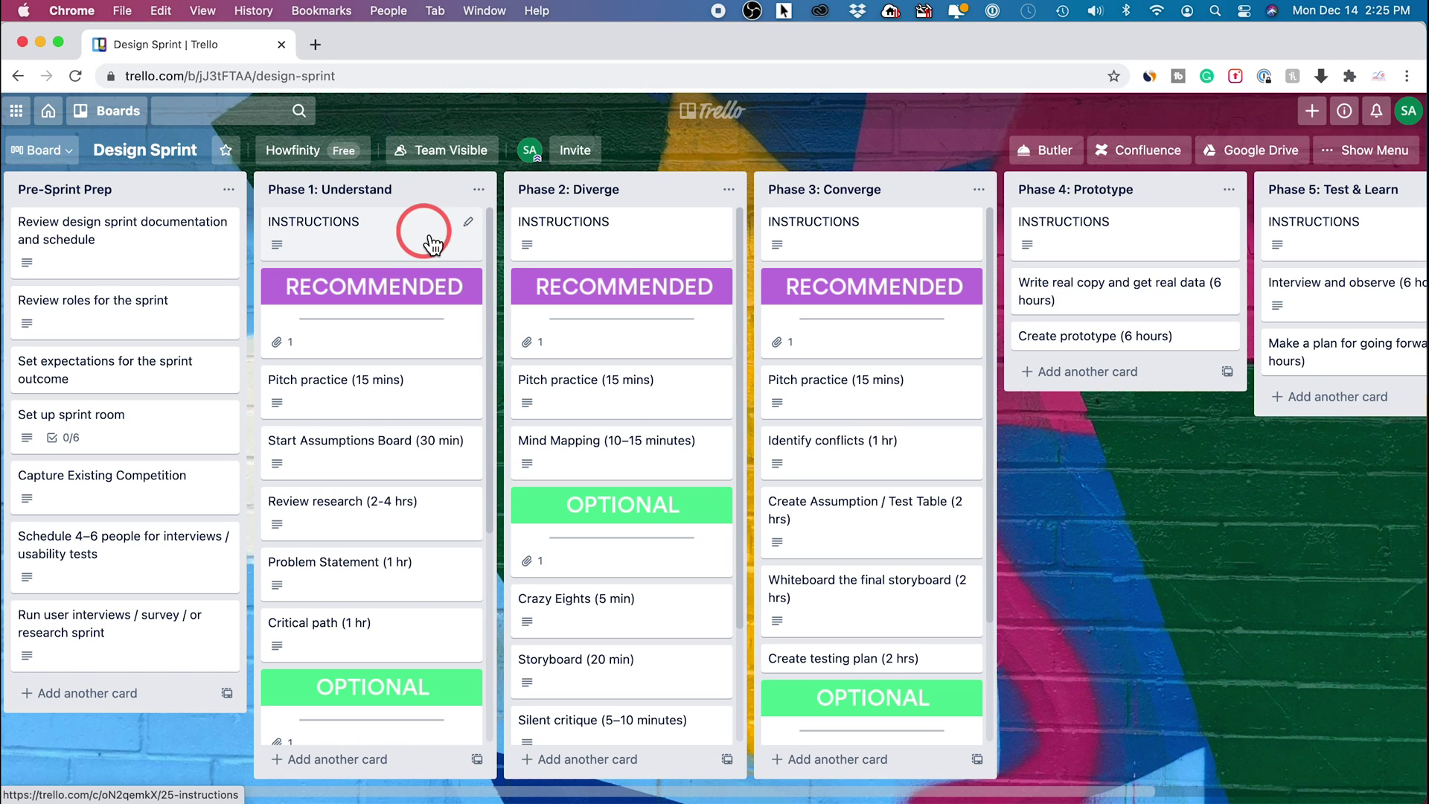
pyautogui.hscroll(2, 1205, 235)
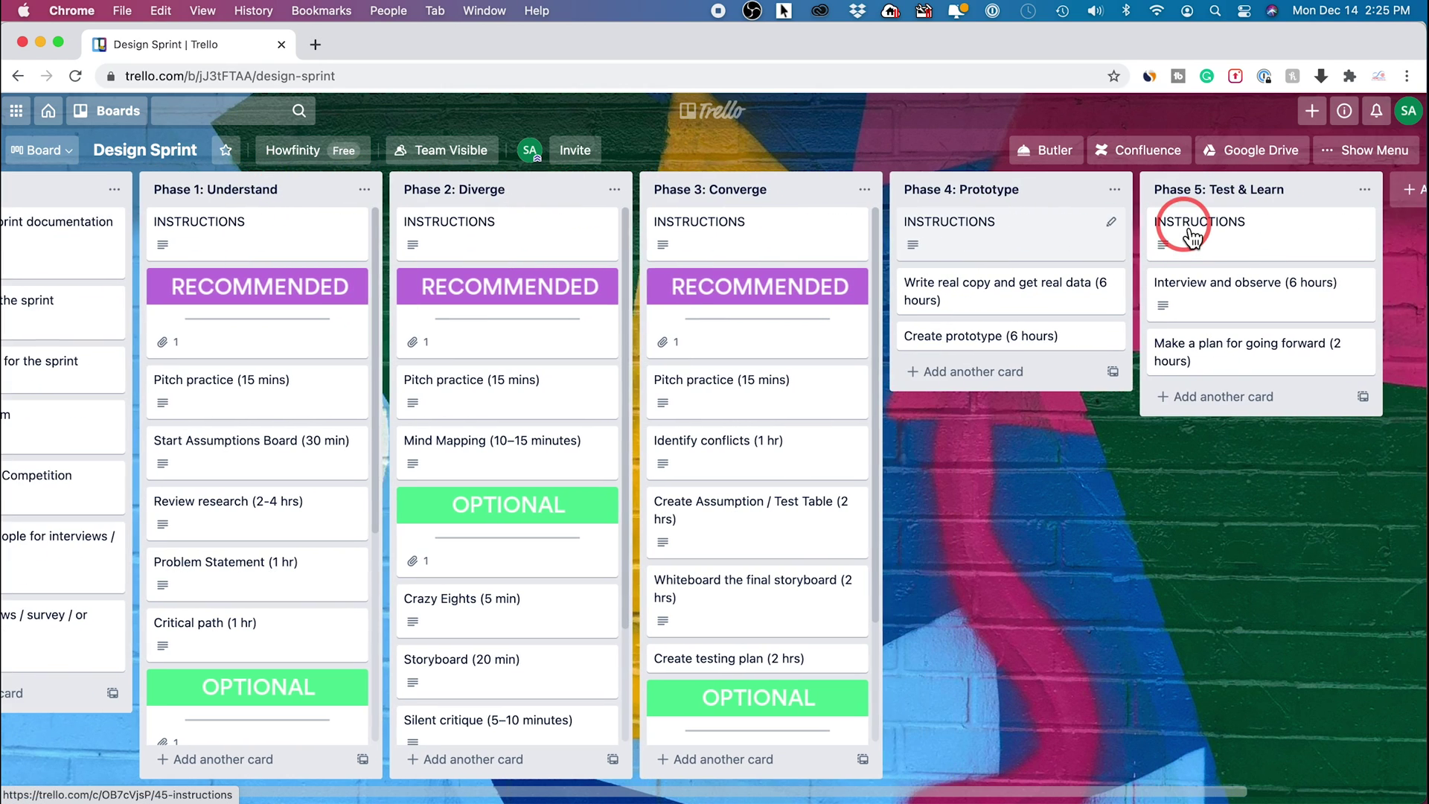
pyautogui.hscroll(1, 1187, 224)
pyautogui.hscroll(2, 1187, 224)
pyautogui.hscroll(-3, 1166, 246)
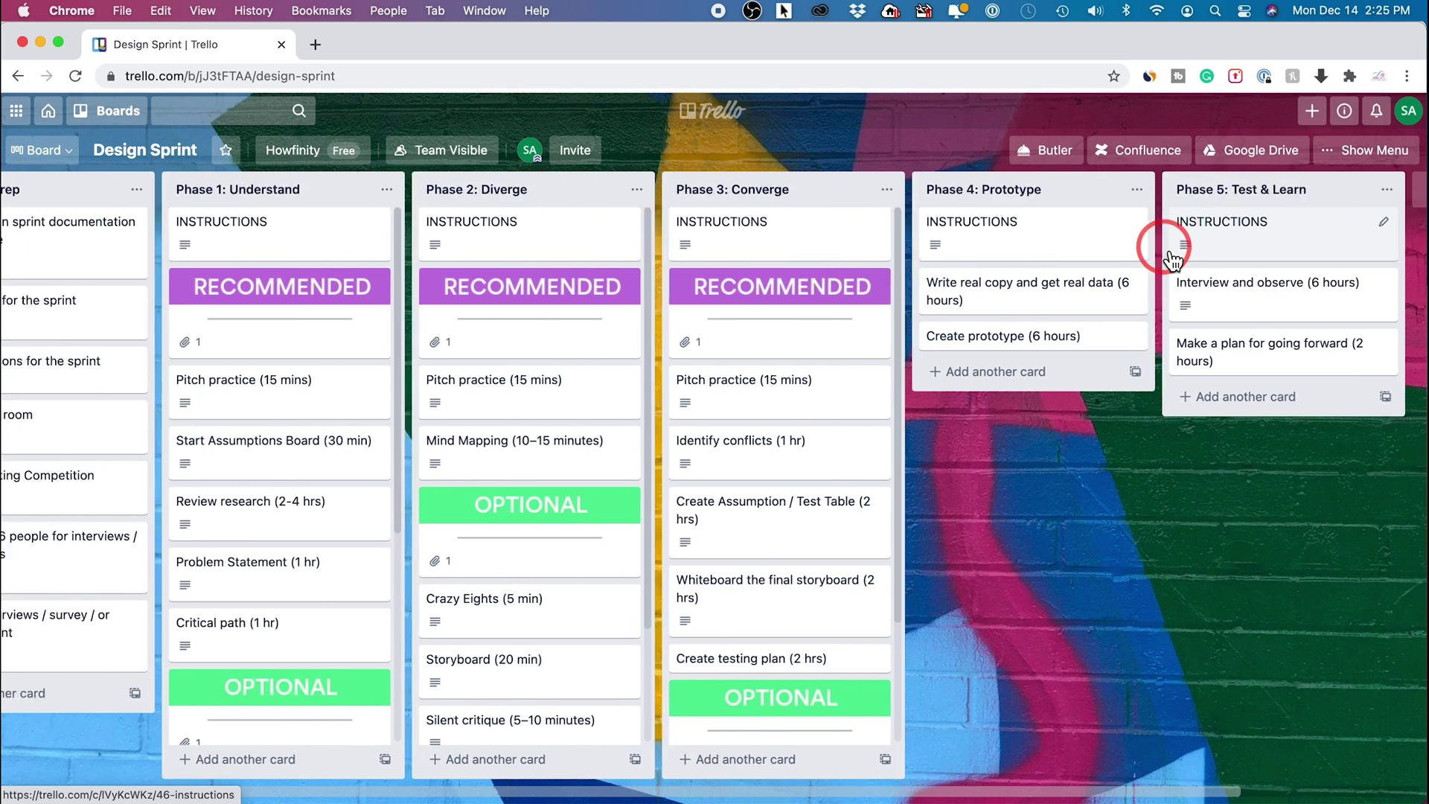
pyautogui.hscroll(-2, 1165, 239)
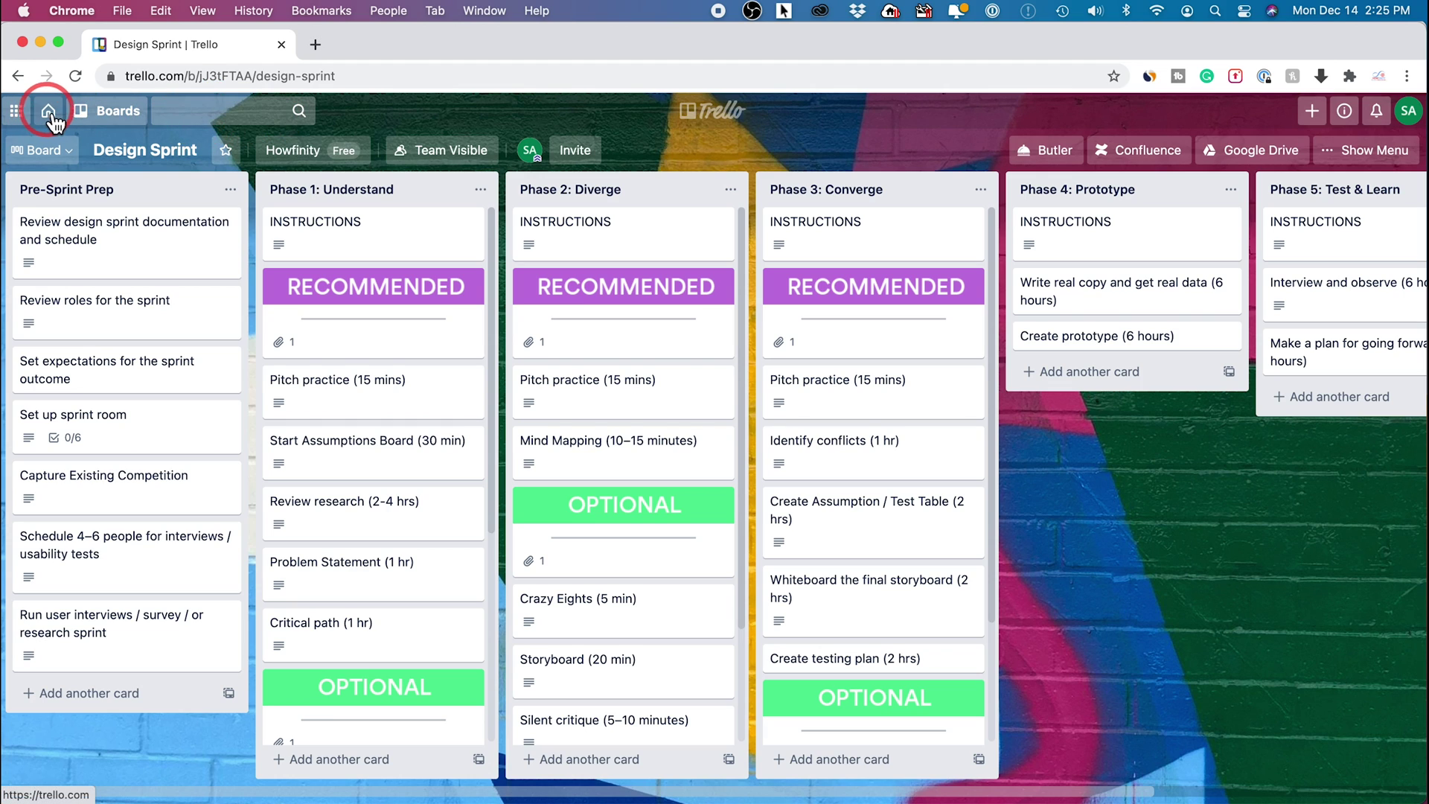
pyautogui.click(49, 112)
pyautogui.click(364, 393)
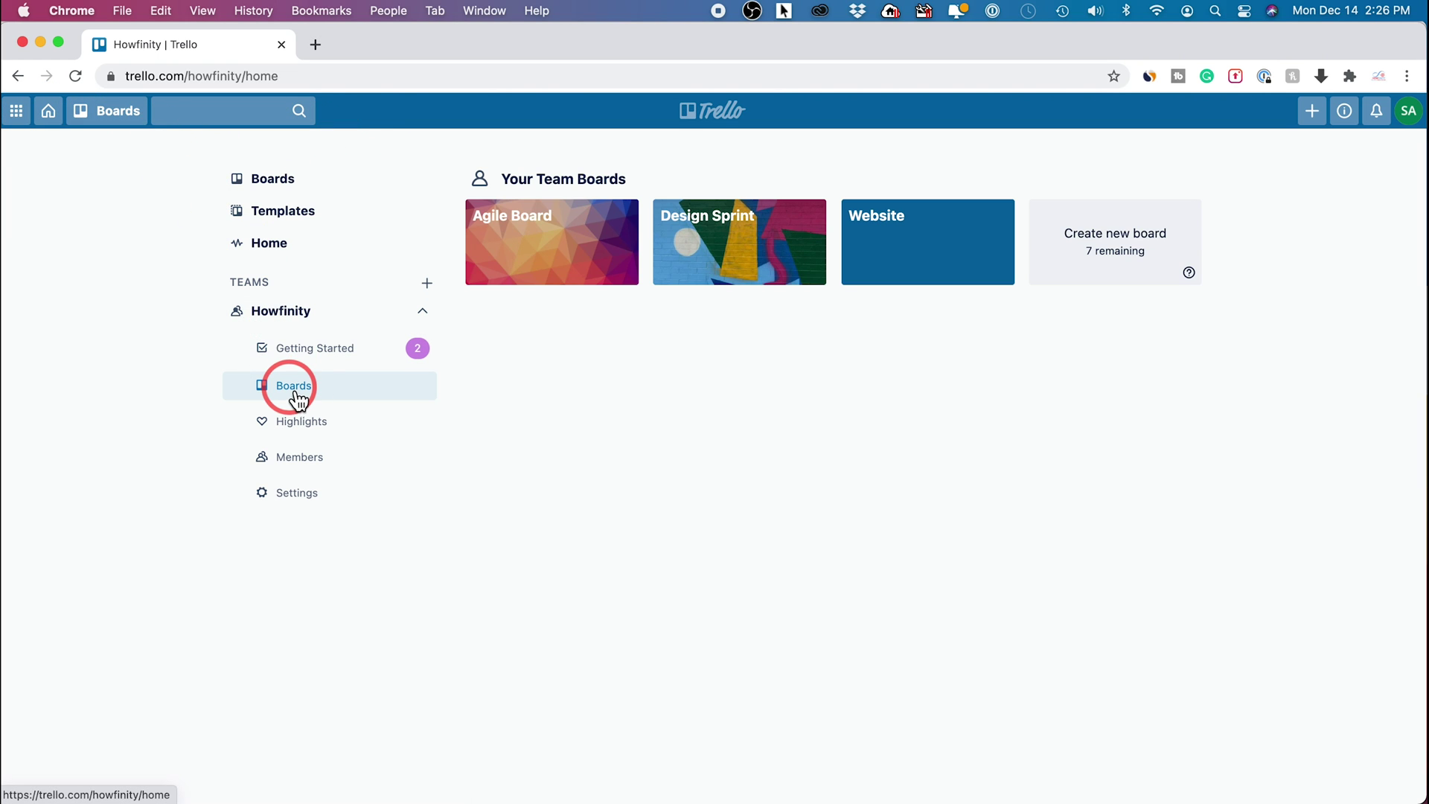
pyautogui.click(934, 248)
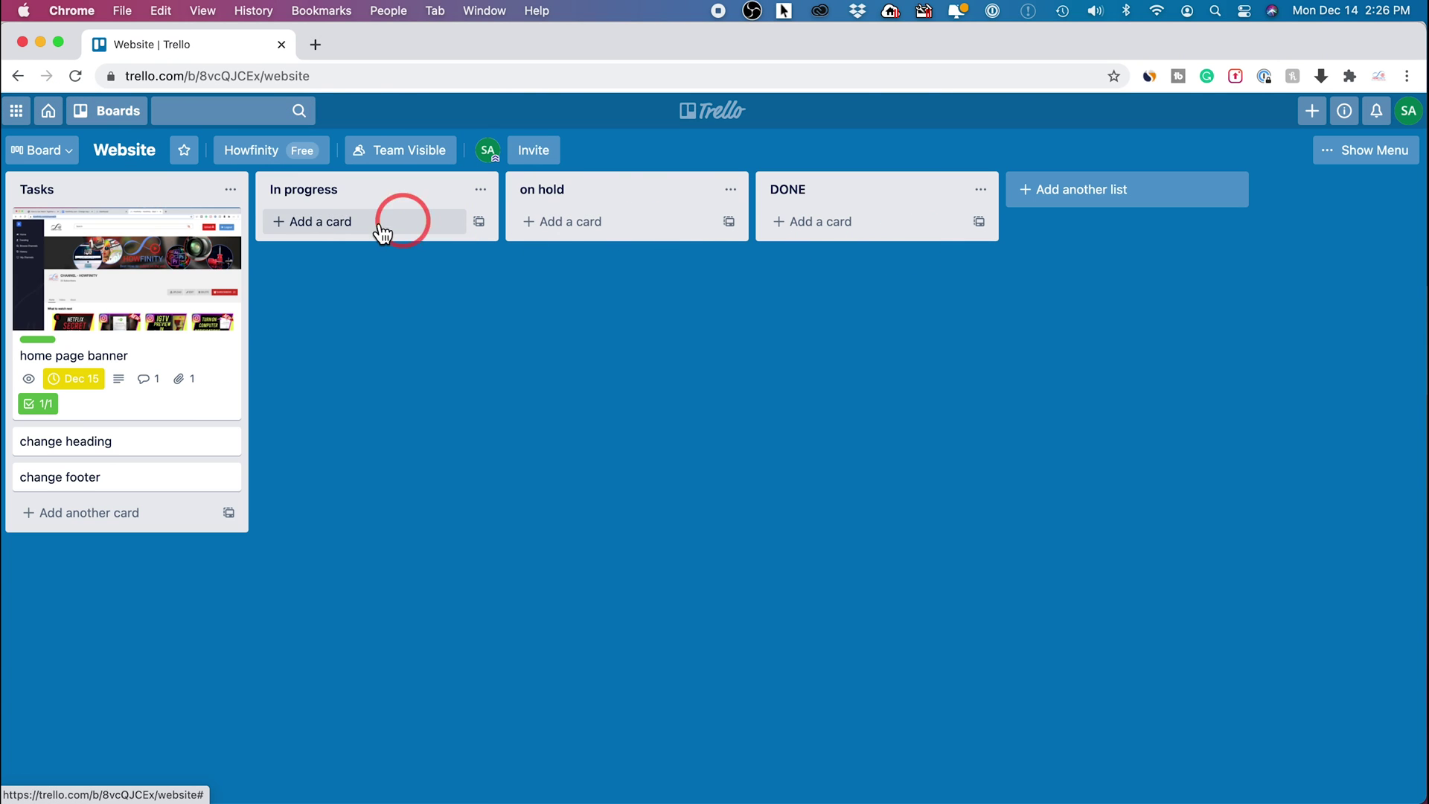
pyautogui.click(265, 160)
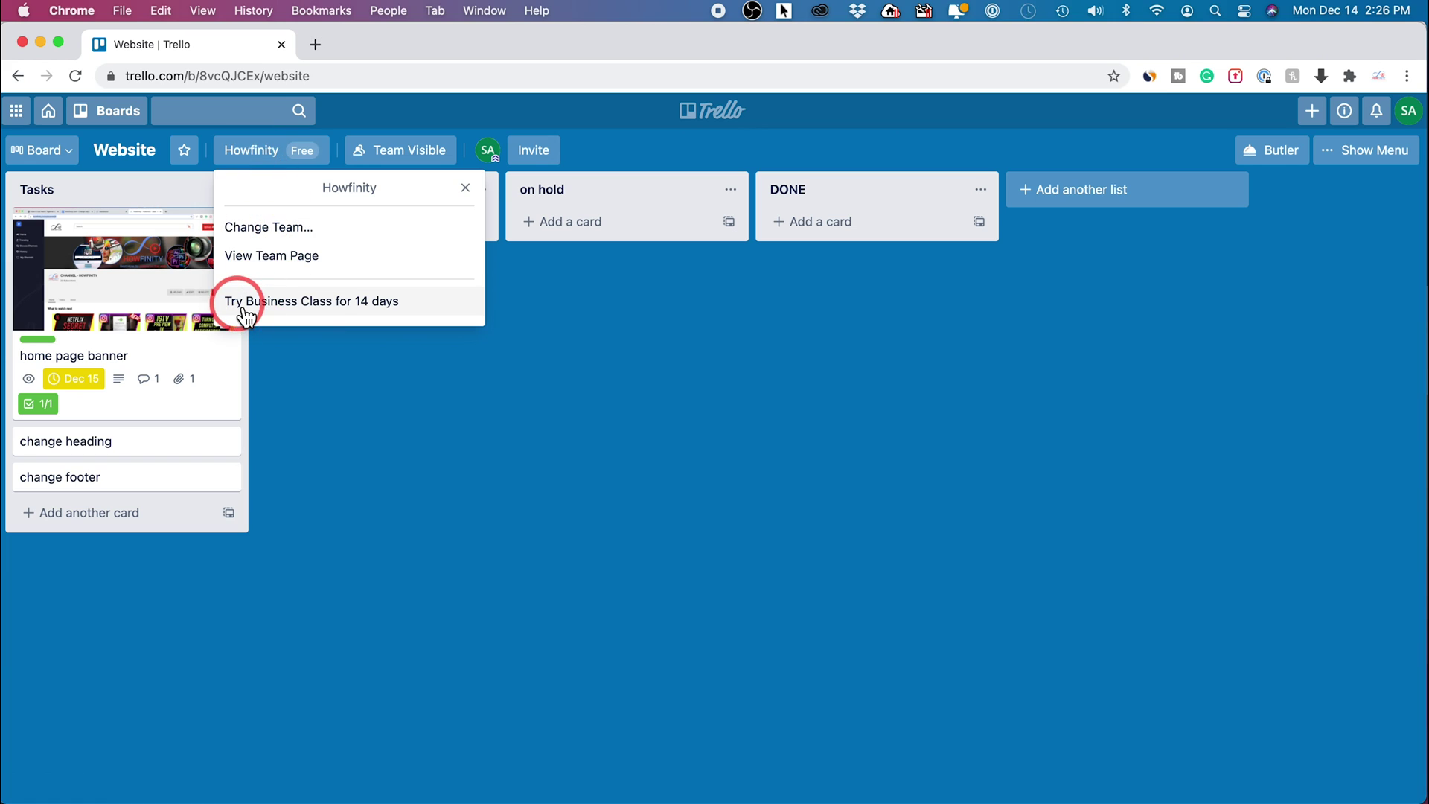